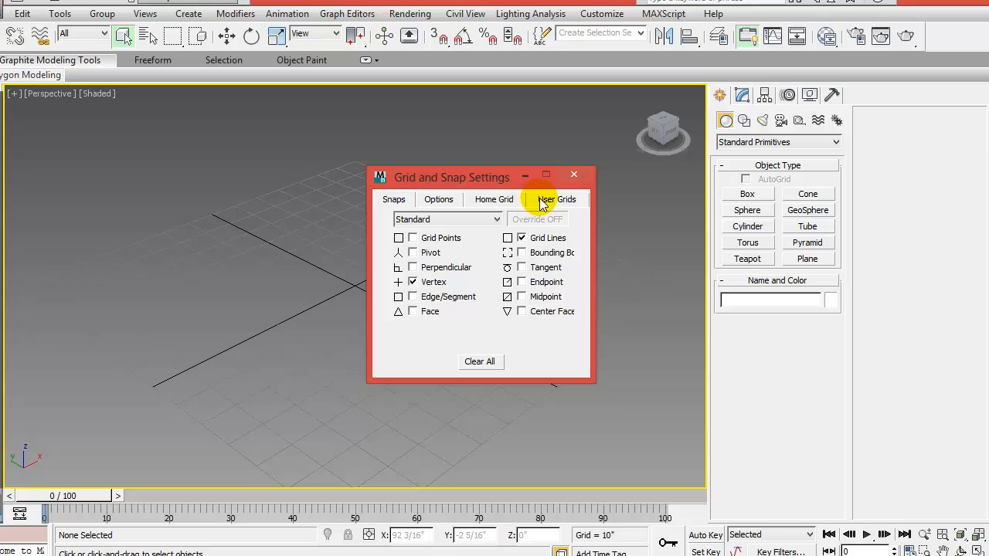
Configure the home grid with 1/16" spacing, major lines every 16th grid line and a perspective view extent of 10.
{"action": "left_click", "coordinate": [506, 201]}
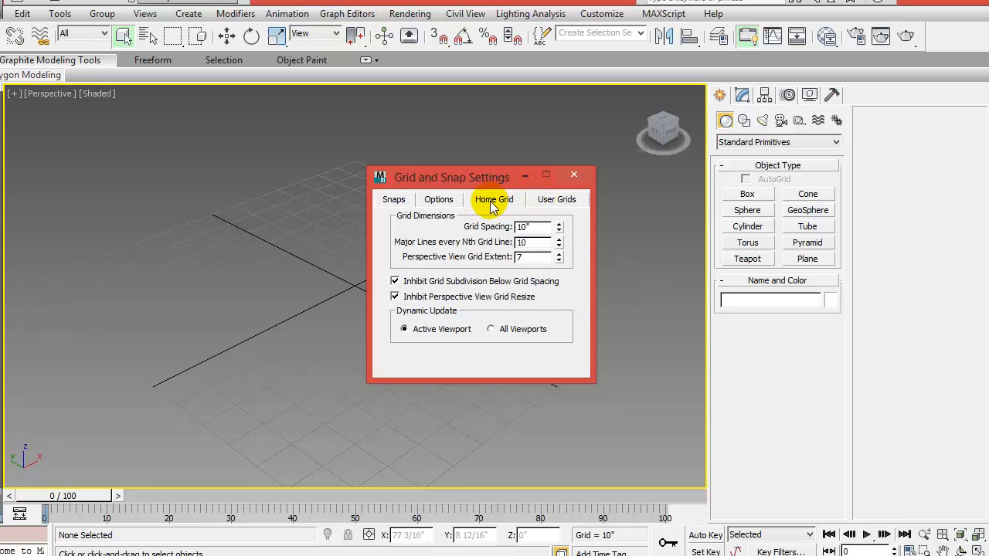
{"action": "left_click_drag", "start_coordinate": [536, 232], "coordinate": [498, 255]}
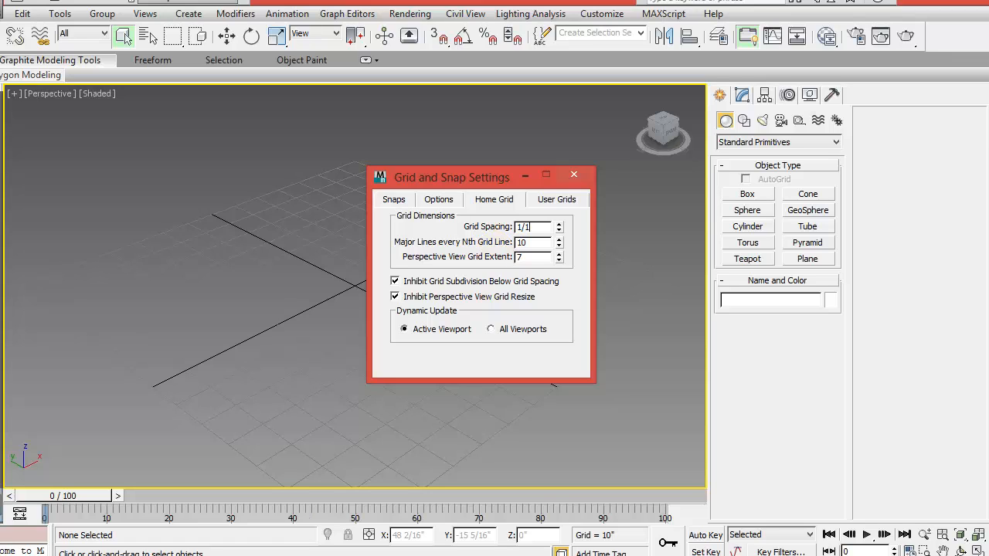
{"action": "left_click", "coordinate": [535, 243]}
{"action": "left_click_drag", "start_coordinate": [544, 249], "coordinate": [522, 254]}
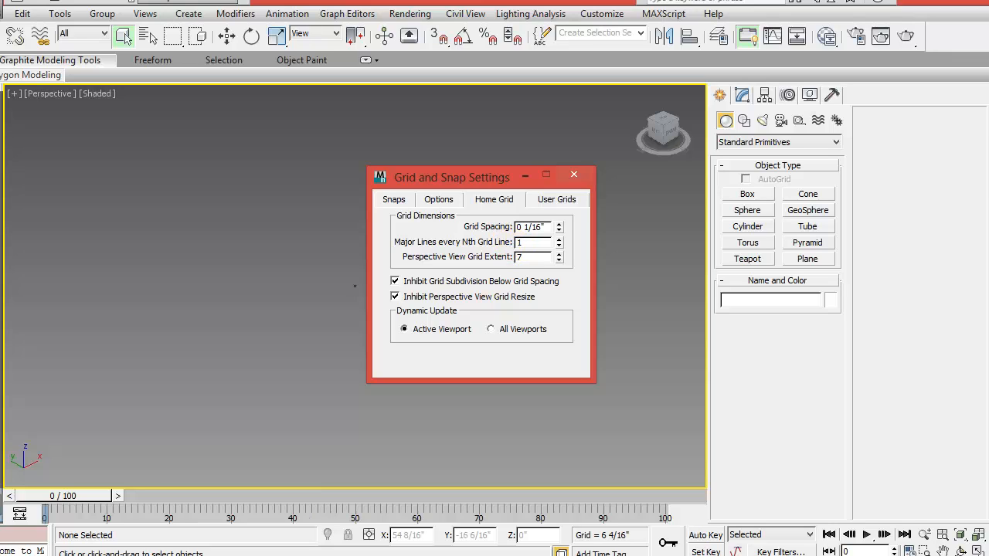
{"action": "left_click", "coordinate": [526, 245]}
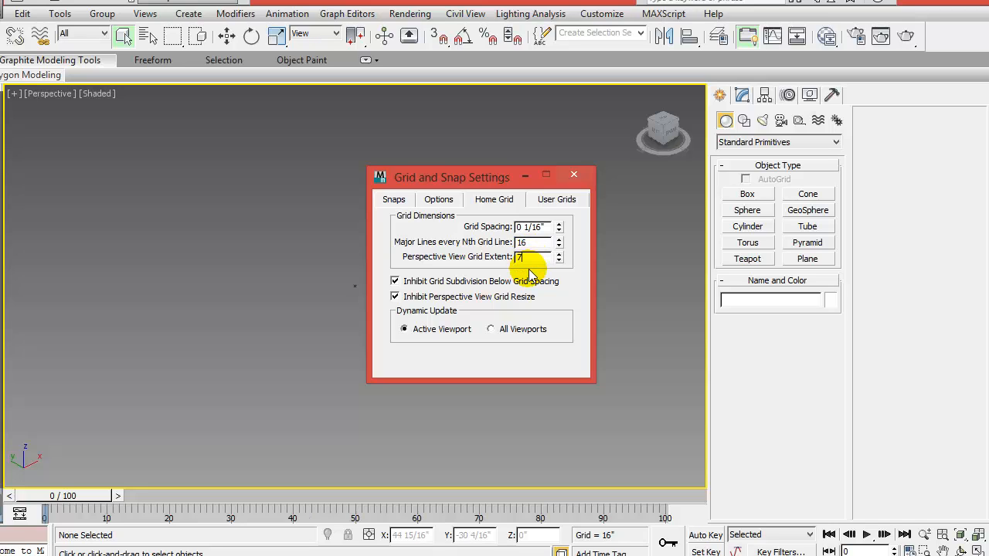
{"action": "type", "text": "10"}
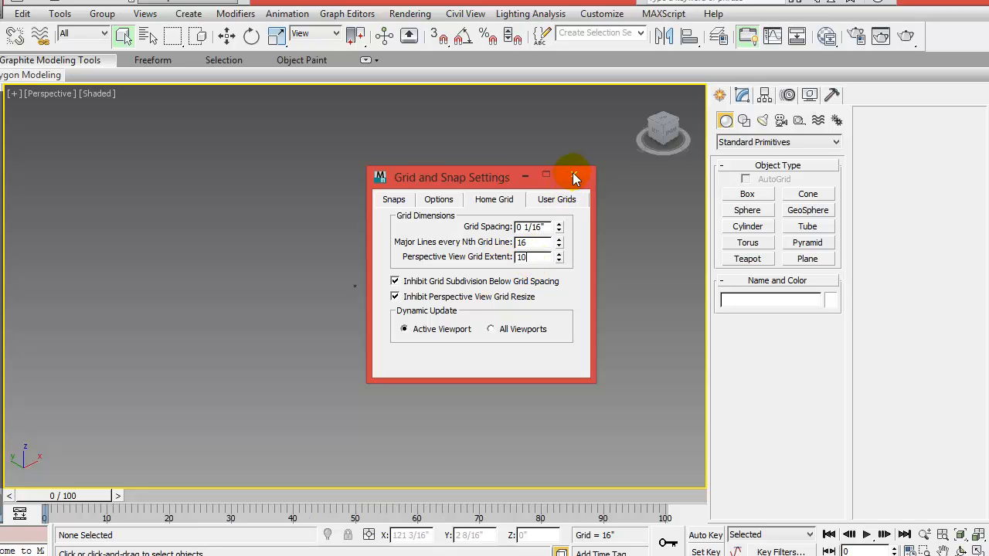
{"action": "left_click", "coordinate": [574, 178]}
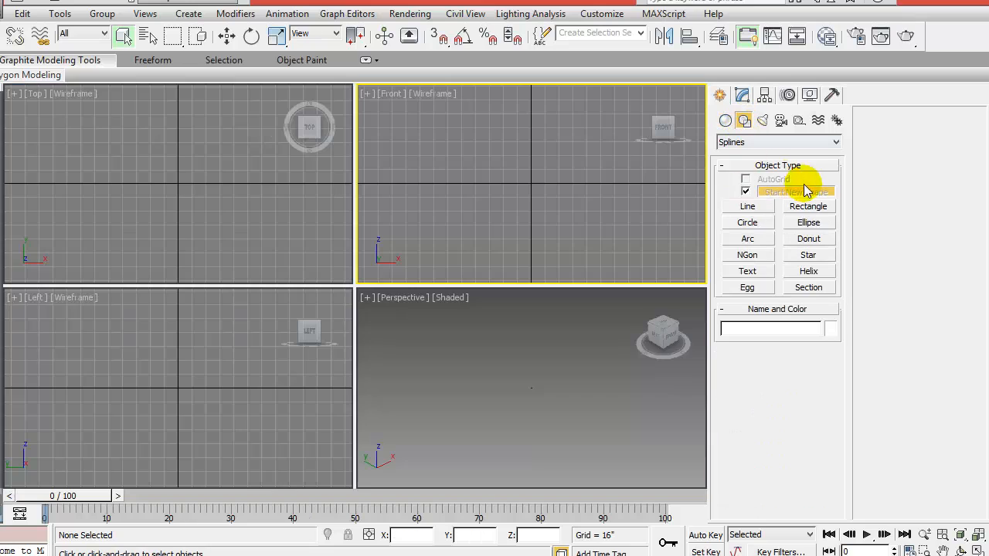
Draw a rectangle around the origin in the Front view and set its length and width to 4".
{"action": "left_click", "coordinate": [809, 207]}
{"action": "left_click_drag", "start_coordinate": [520, 178], "coordinate": [543, 192]}
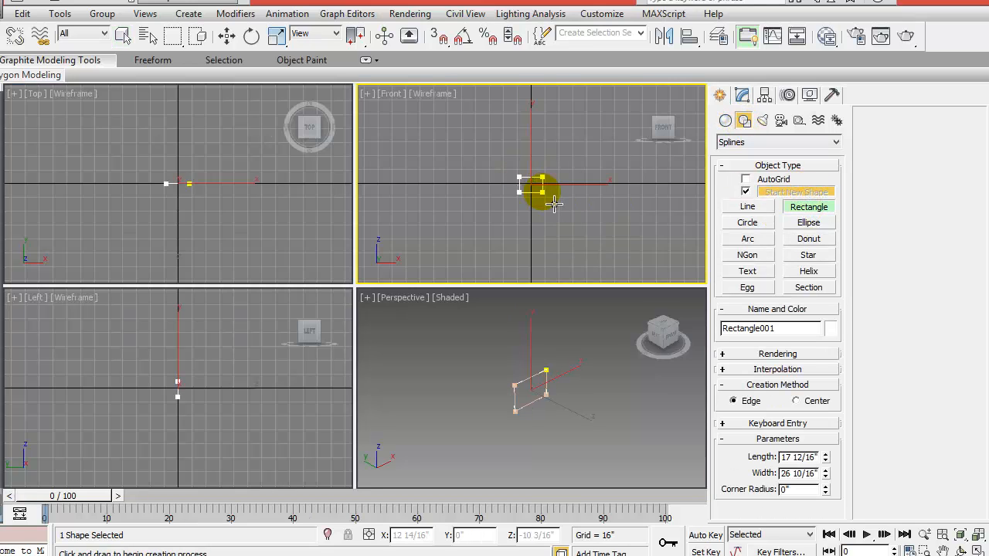
{"action": "right_click", "coordinate": [537, 221]}
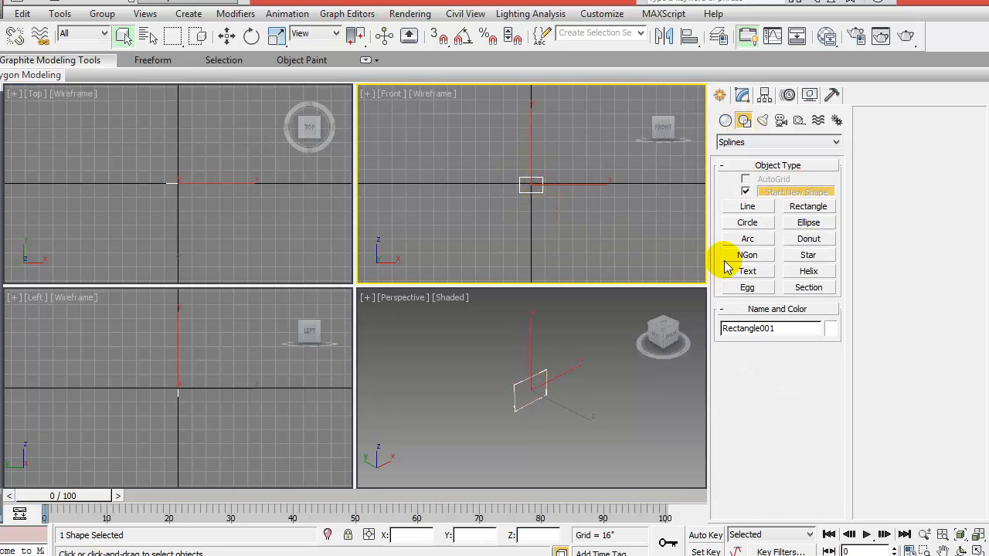
{"action": "left_click", "coordinate": [743, 96]}
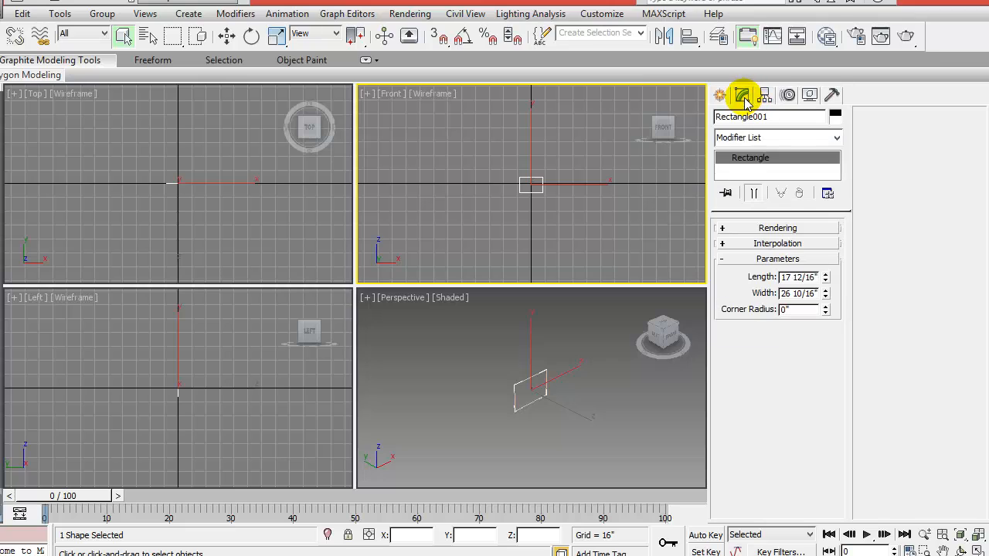
{"action": "left_click", "coordinate": [782, 278]}
{"action": "type", "text": "4"}
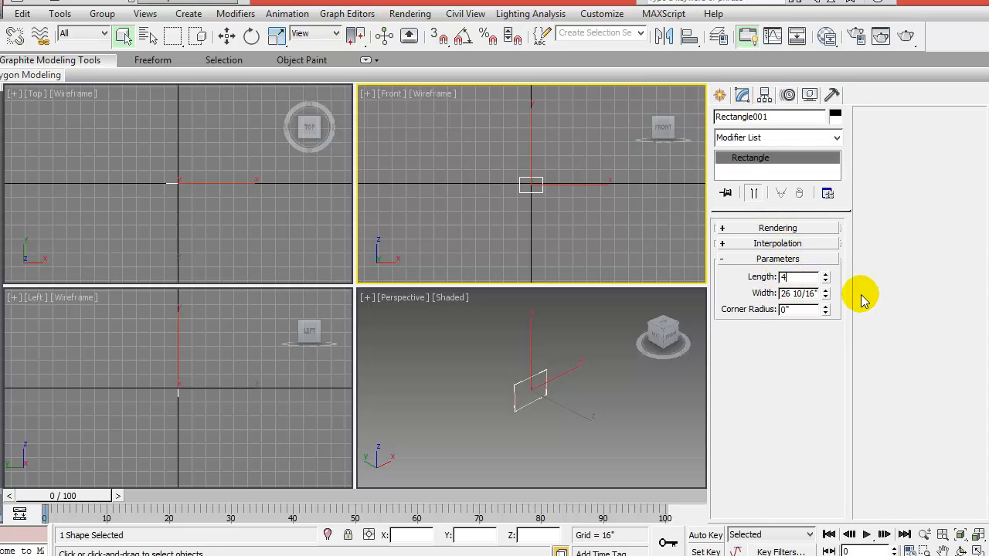
{"action": "type", "text": "4"}
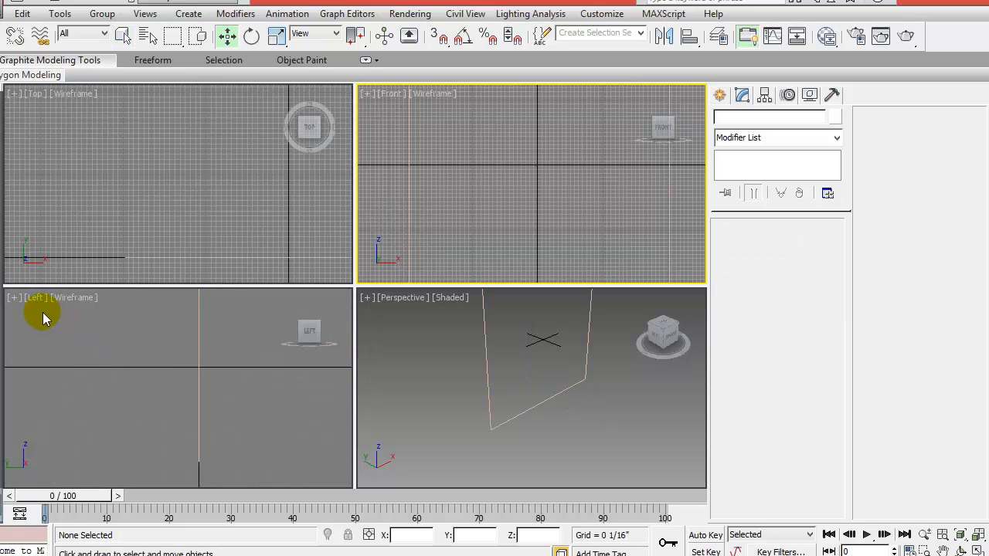
Maximize the Left view and configure 3D snapping to use grid points instead of vertices.
{"action": "left_click", "coordinate": [44, 317]}
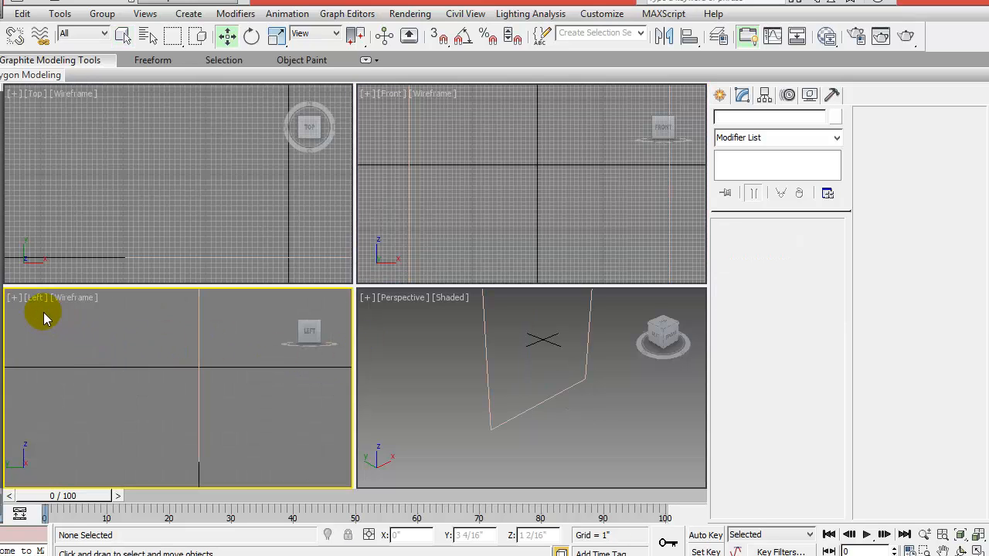
{"action": "key", "text": "alt+w"}
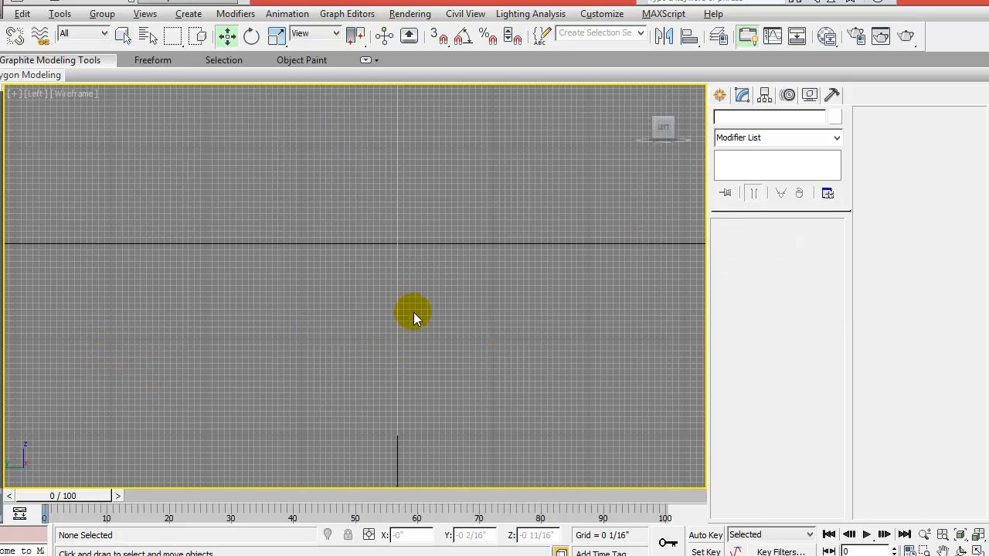
{"action": "middle_click_drag", "start_coordinate": [413, 316], "coordinate": [377, 357]}
{"action": "scroll", "coordinate": [378, 303], "scroll_direction": "up", "scroll_amount": 5}
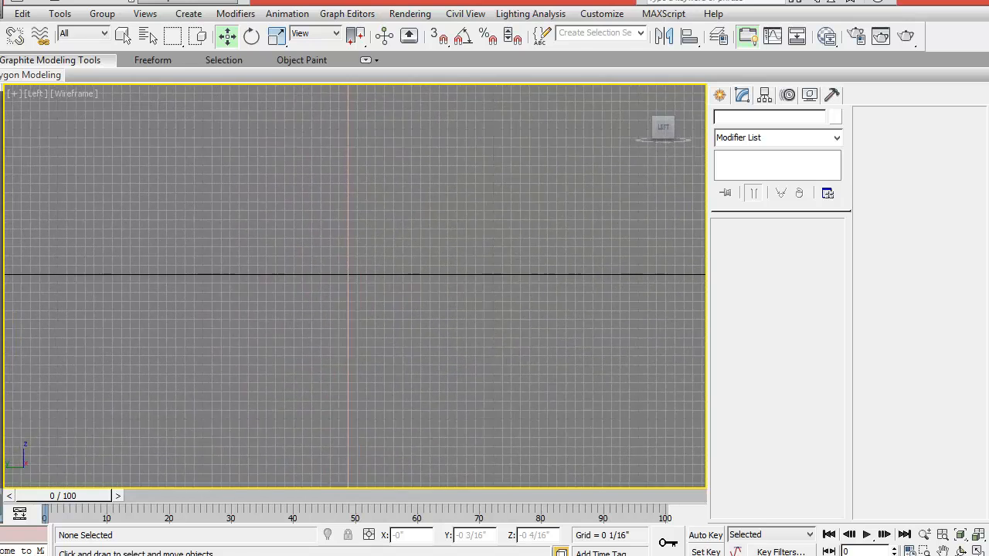
{"action": "middle_click_drag", "start_coordinate": [381, 300], "coordinate": [369, 318]}
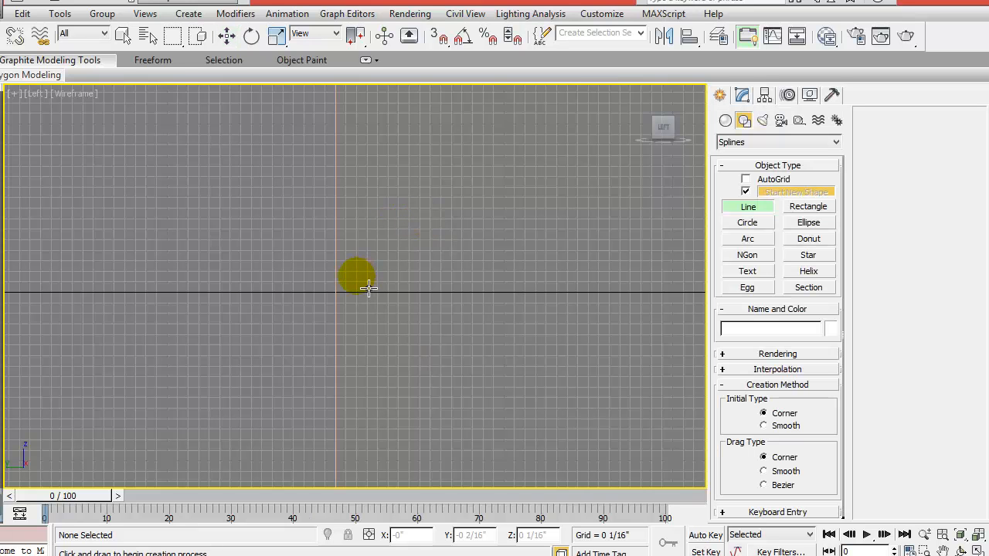
{"action": "scroll", "coordinate": [369, 286], "scroll_direction": "up", "scroll_amount": 5}
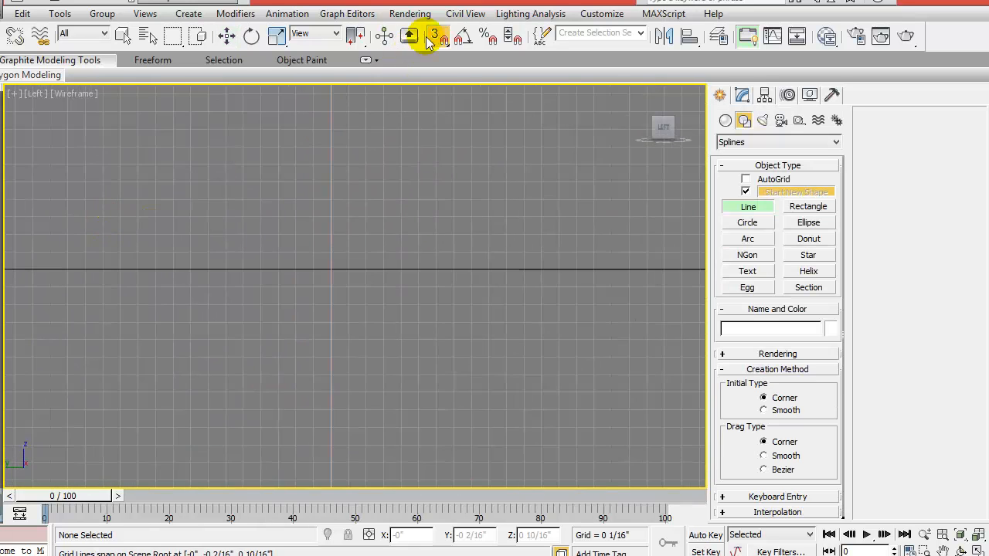
{"action": "right_click", "coordinate": [435, 34]}
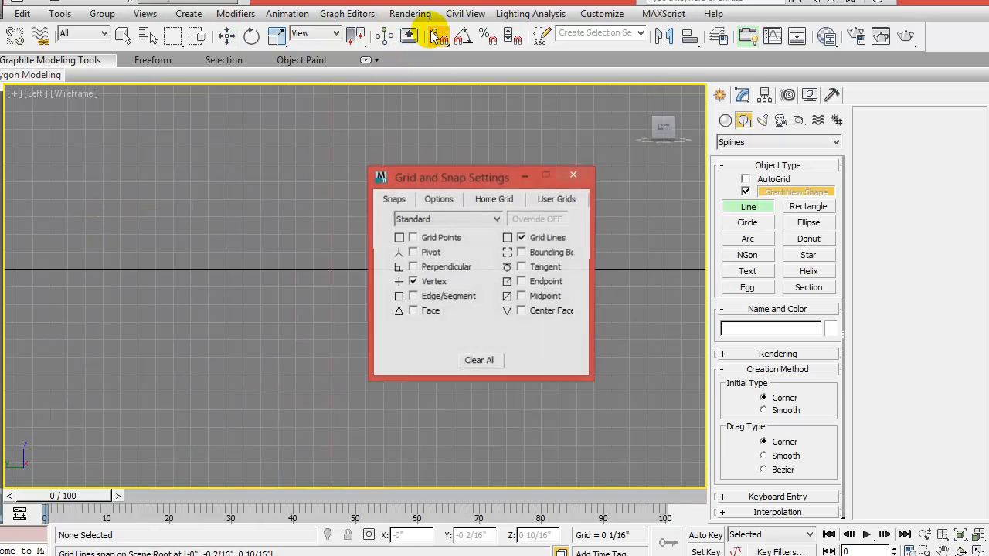
{"action": "left_click", "coordinate": [412, 238]}
{"action": "left_click", "coordinate": [412, 282]}
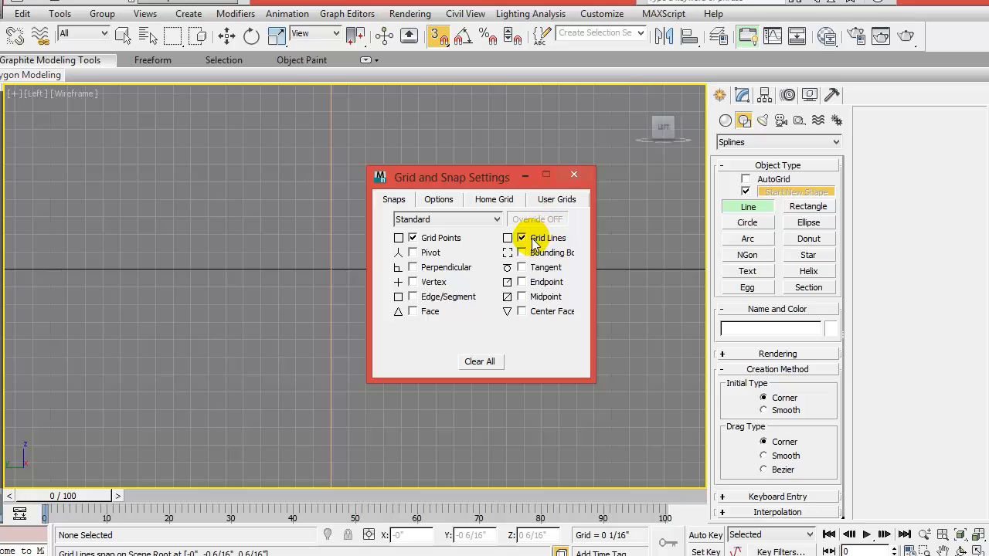
{"action": "left_click", "coordinate": [574, 175]}
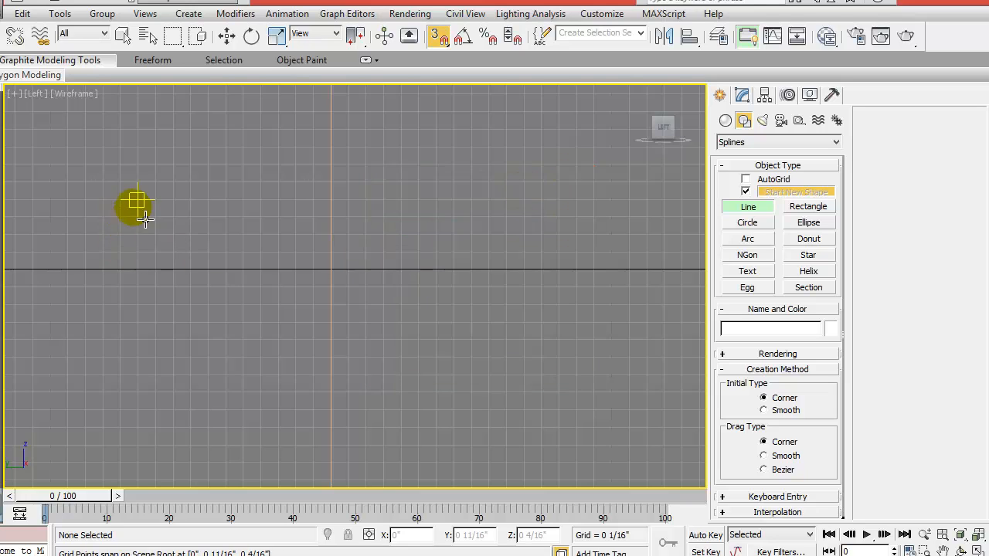
Start the moulding profile as a line at the left: a 2/16" flat, 1/16" downward diagonal, 2/16" flat and 2/16" vertical drop.
{"action": "scroll", "coordinate": [177, 283], "scroll_direction": "up", "scroll_amount": 1}
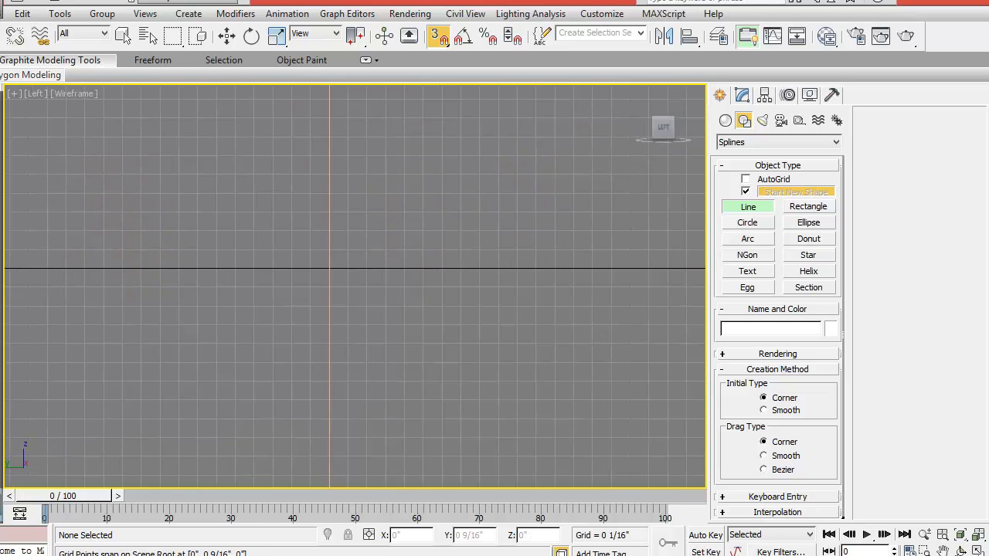
{"action": "middle_click_drag", "start_coordinate": [146, 279], "coordinate": [171, 285]}
{"action": "left_click", "coordinate": [124, 249]}
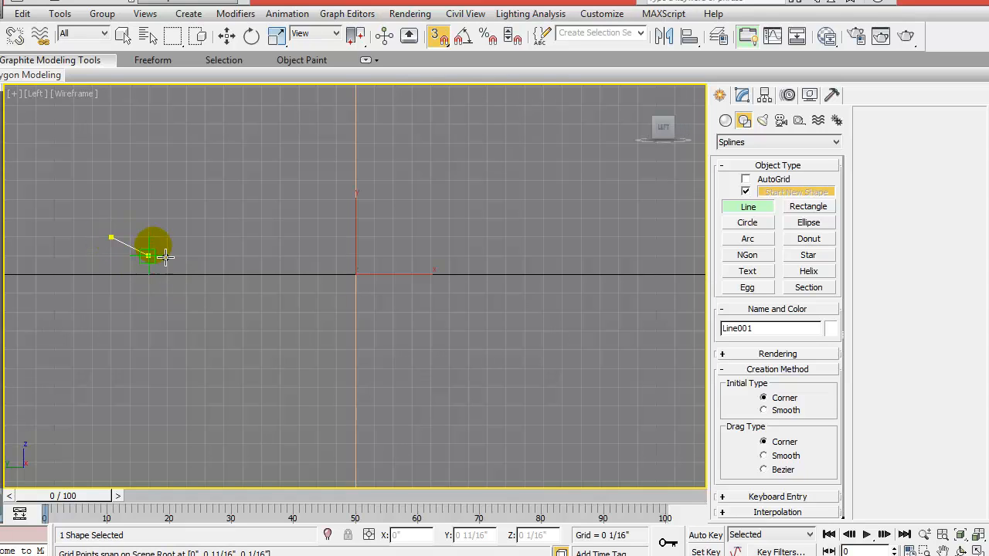
{"action": "left_click", "coordinate": [161, 247]}
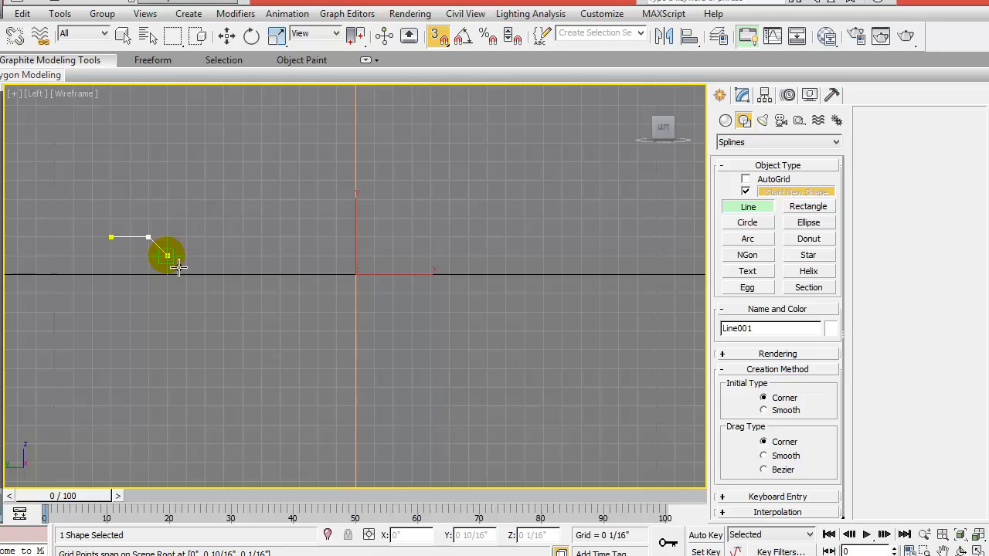
{"action": "left_click", "coordinate": [179, 266]}
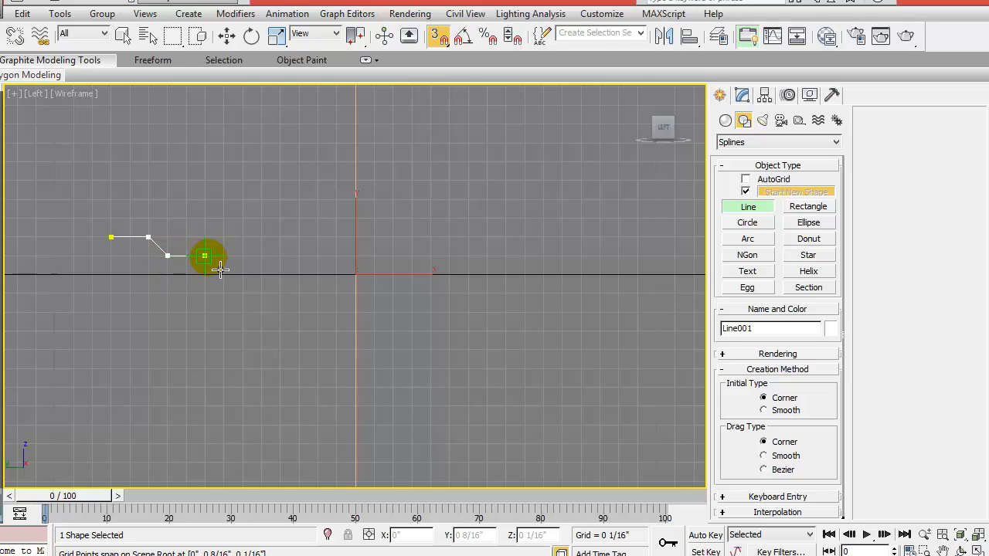
{"action": "left_click", "coordinate": [216, 273]}
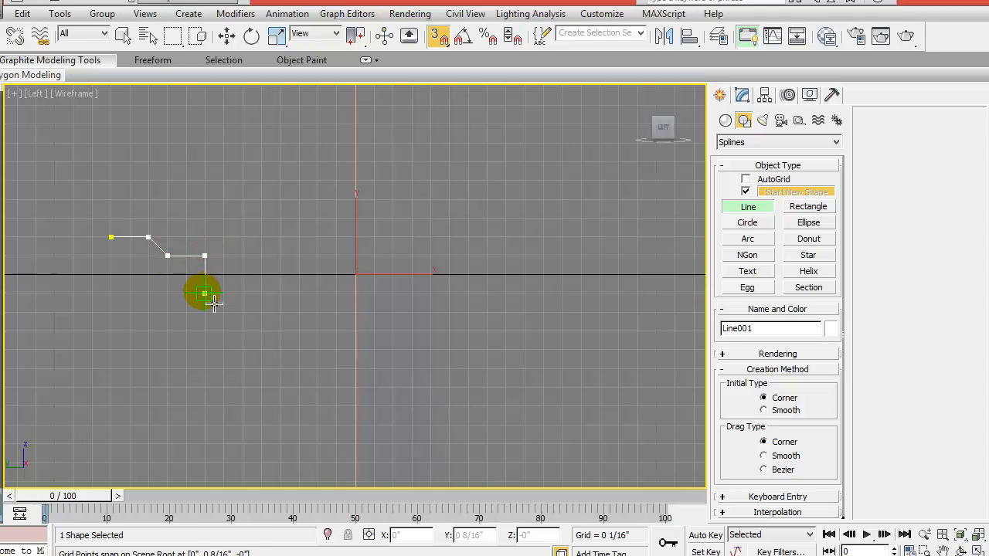
{"action": "left_click", "coordinate": [216, 304]}
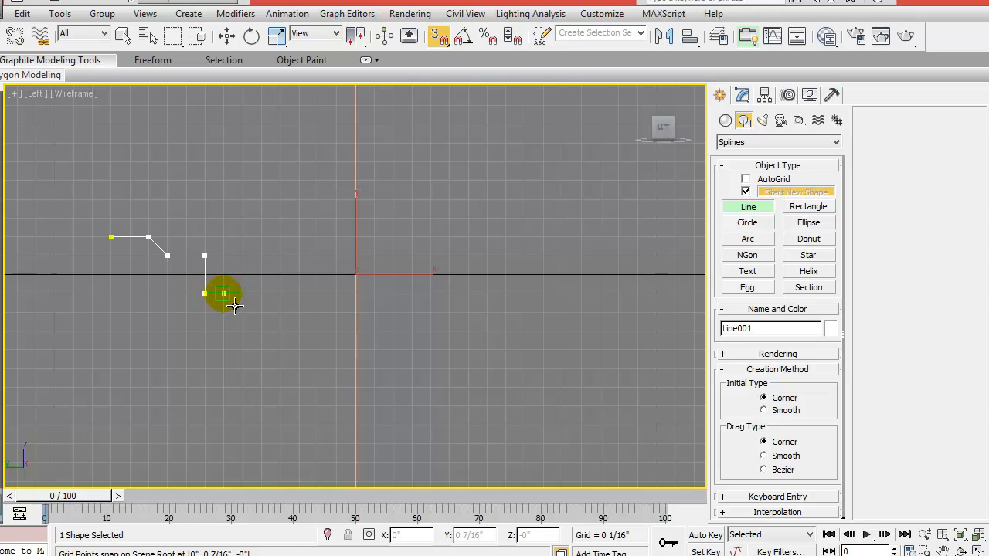
Continue the profile with a 1/16" ledge, 2/16" drop, 2/16" flat, 1/16" diagonal and 4/16" flat ending at the central axis.
{"action": "left_click", "coordinate": [234, 307]}
{"action": "left_click", "coordinate": [233, 343]}
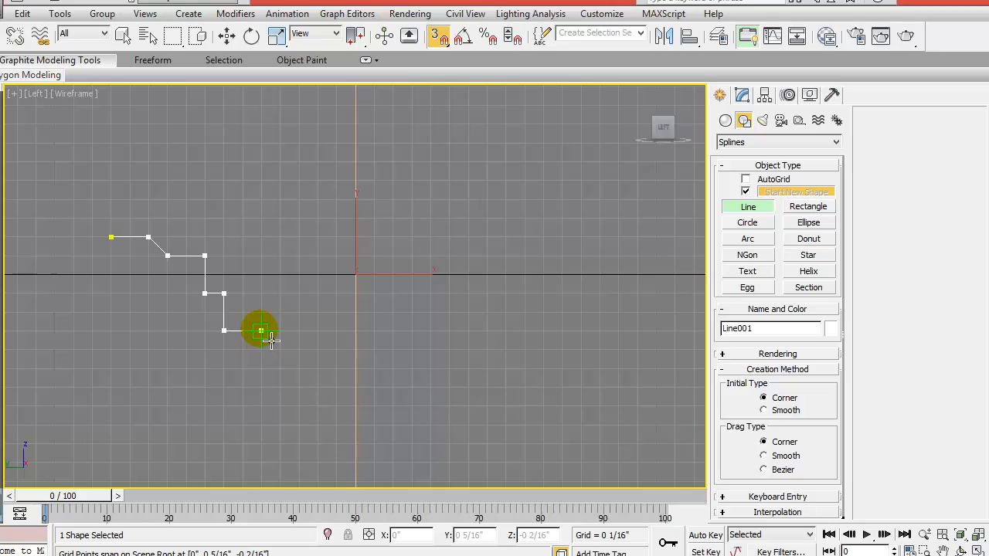
{"action": "left_click", "coordinate": [273, 340]}
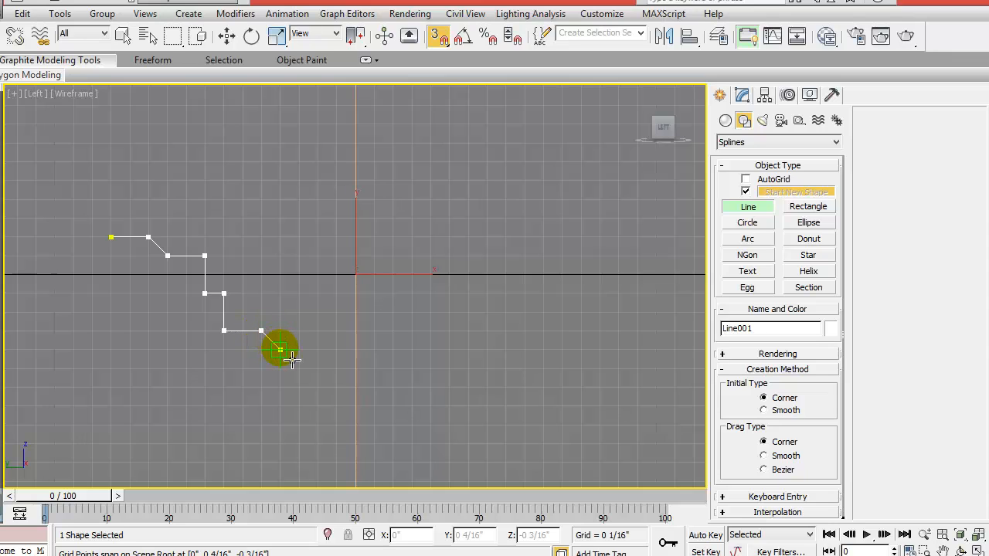
{"action": "left_click", "coordinate": [292, 360]}
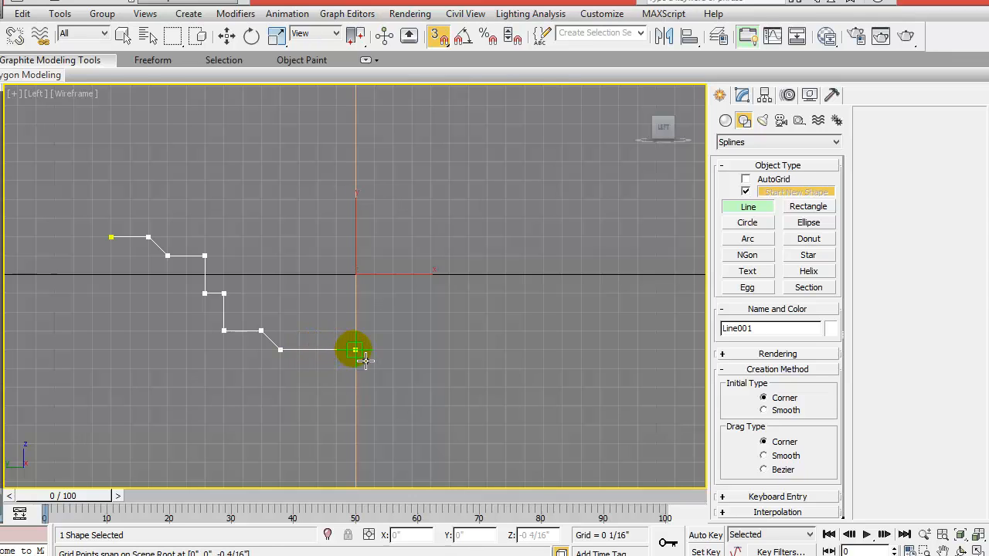
{"action": "left_click", "coordinate": [364, 360]}
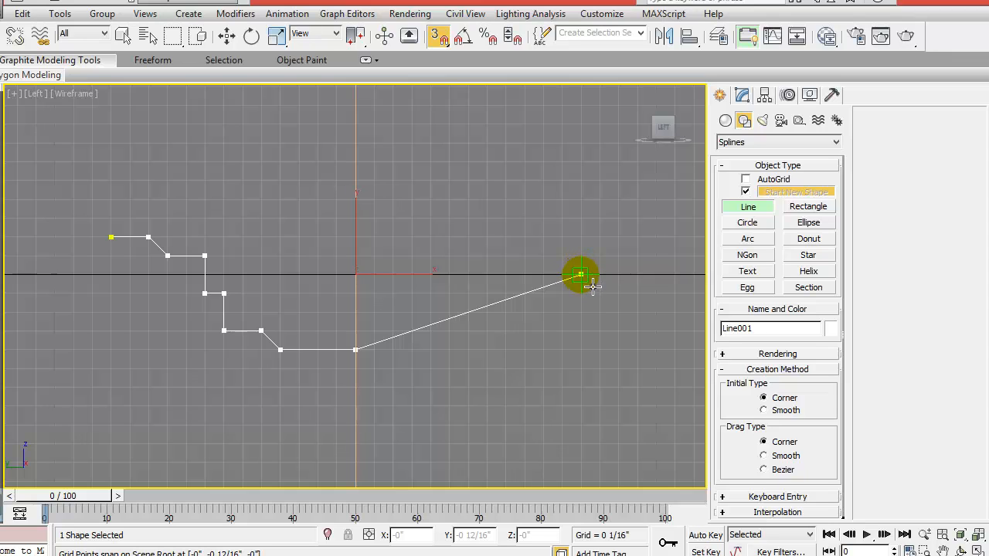
Complete the open profile with a long slope rising 4/16" over 12/16", plus a short steep segment rising 2/16" at the right end.
{"action": "left_click", "coordinate": [580, 275]}
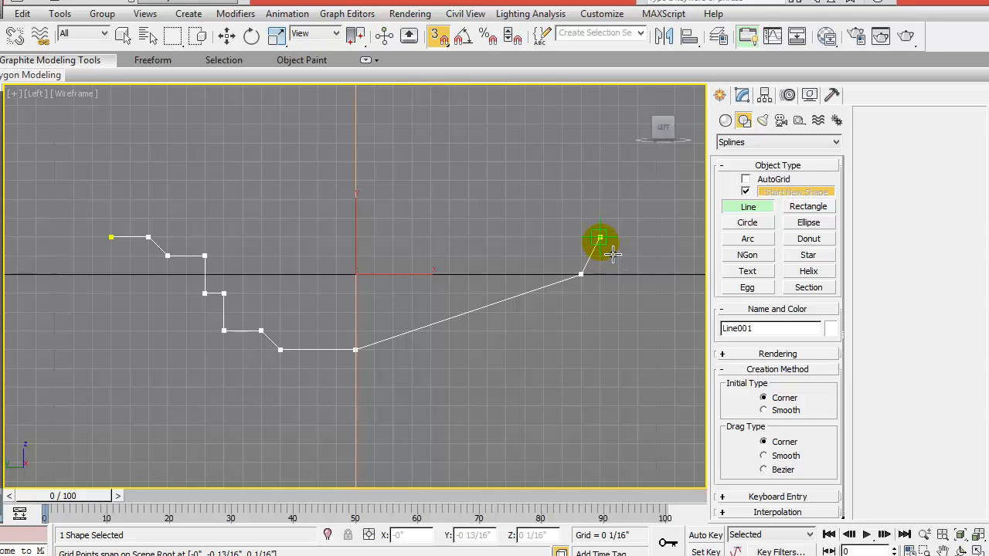
{"action": "left_click", "coordinate": [612, 255]}
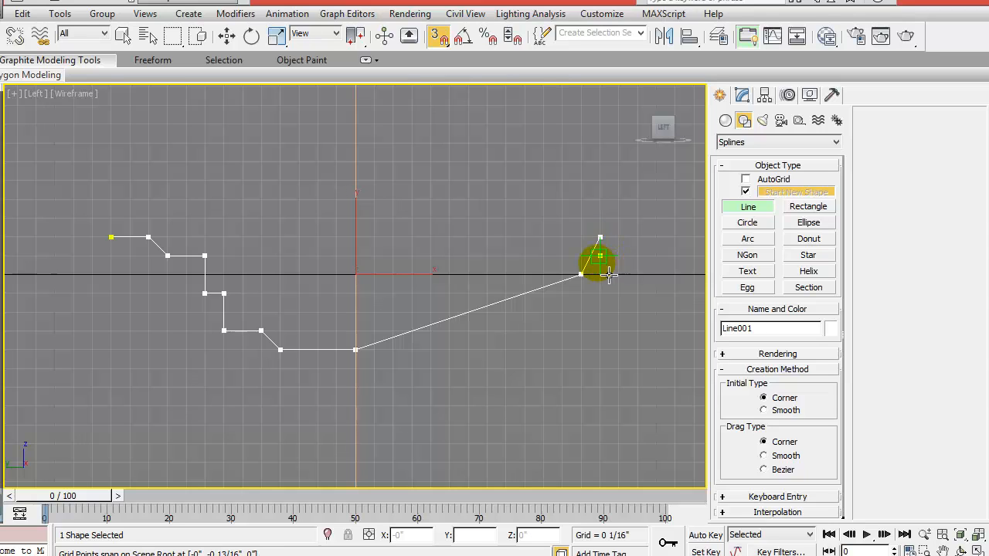
{"action": "right_click", "coordinate": [609, 275]}
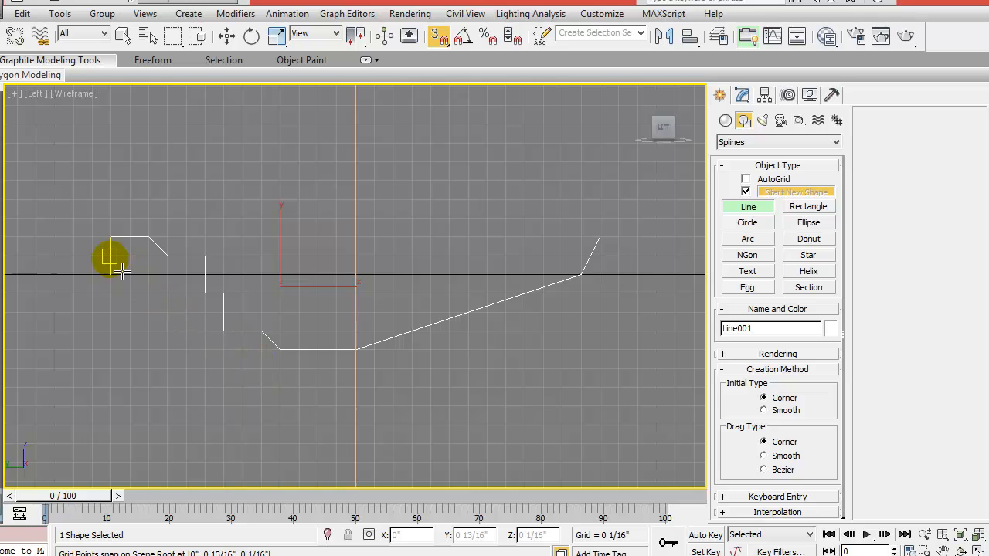
Turn off 3D snapping and fillet the profile's outer upper corner and inner lower corner at the left steps, about 2/16" each.
{"action": "left_click", "coordinate": [437, 36]}
{"action": "left_click", "coordinate": [743, 94]}
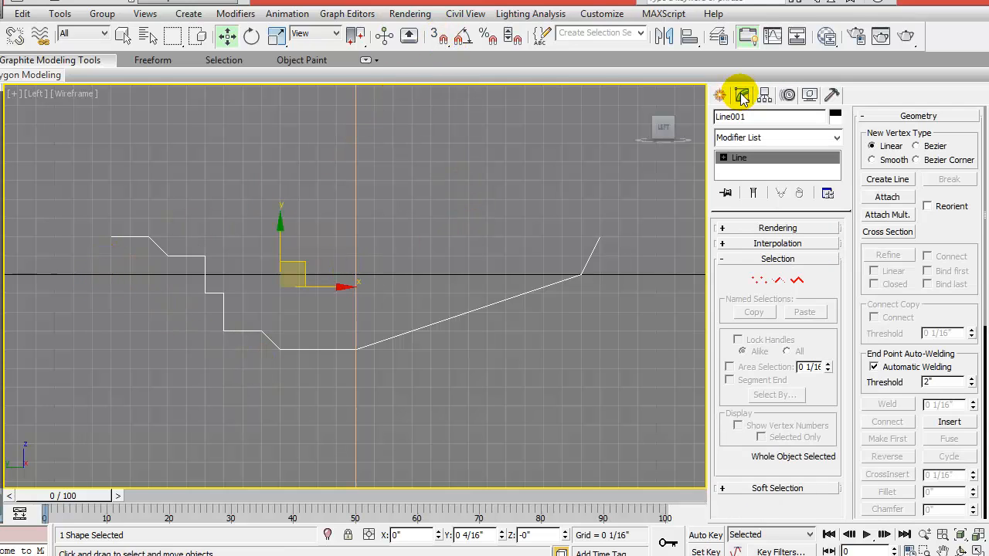
{"action": "left_click", "coordinate": [758, 281]}
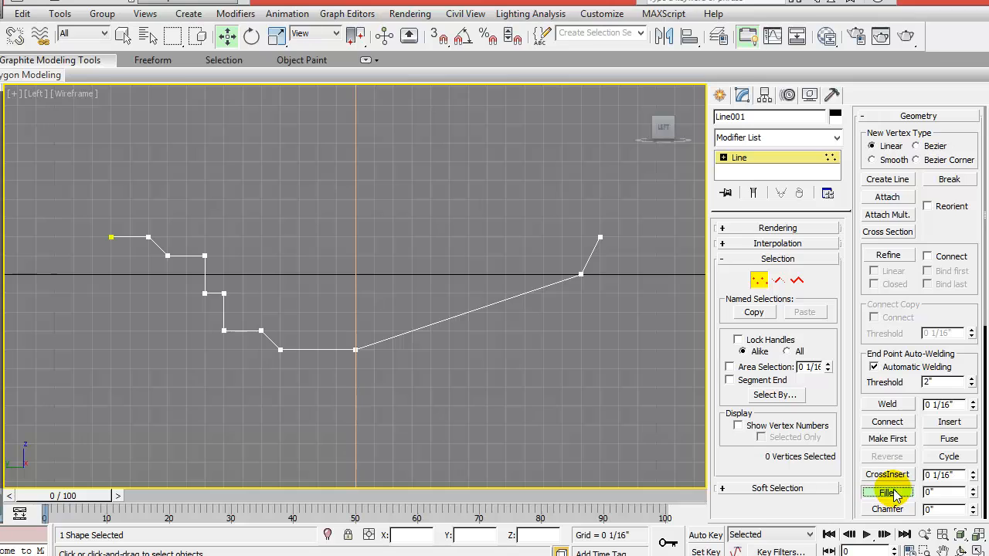
{"action": "left_click", "coordinate": [205, 256]}
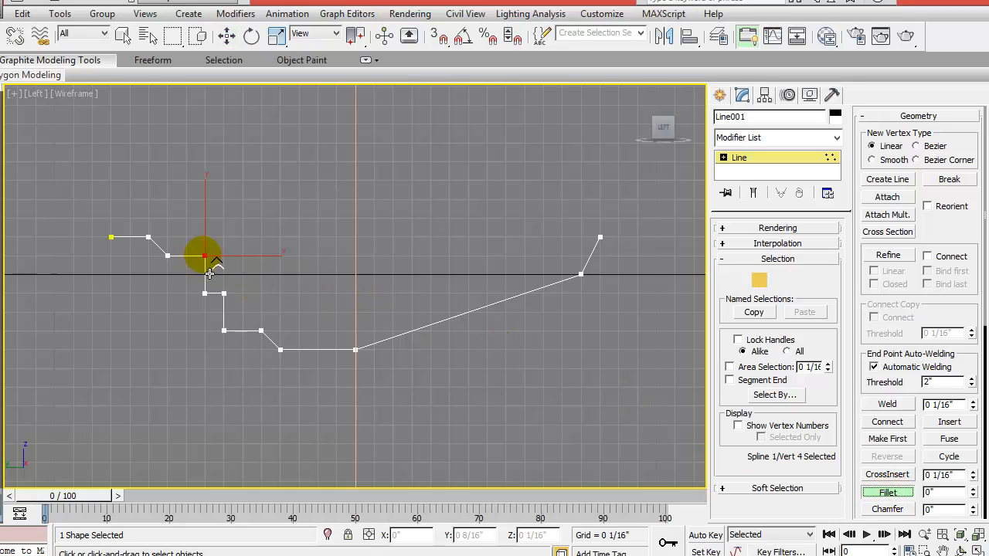
{"action": "left_click_drag", "start_coordinate": [209, 274], "coordinate": [242, 265]}
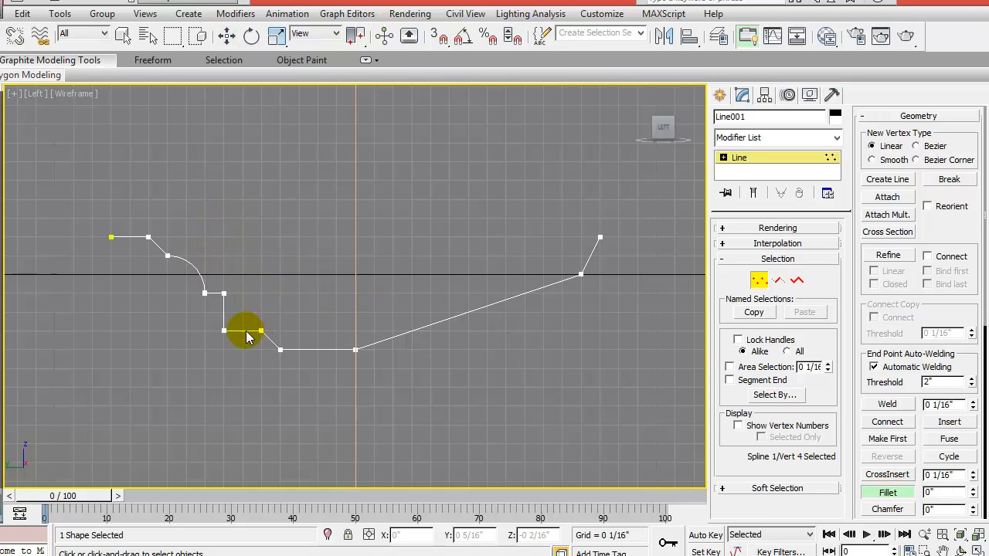
{"action": "left_click_drag", "start_coordinate": [223, 331], "coordinate": [277, 313]}
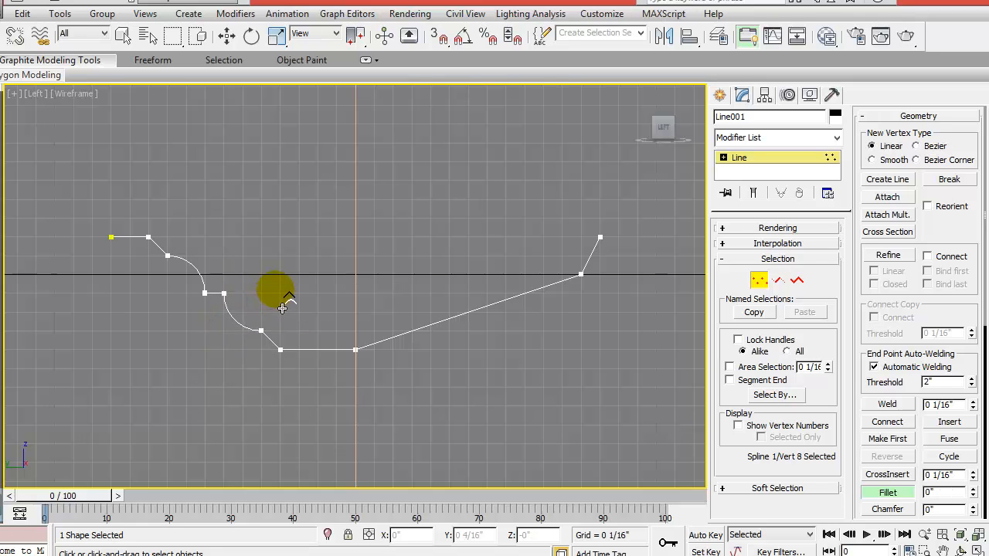
{"action": "left_click", "coordinate": [887, 492]}
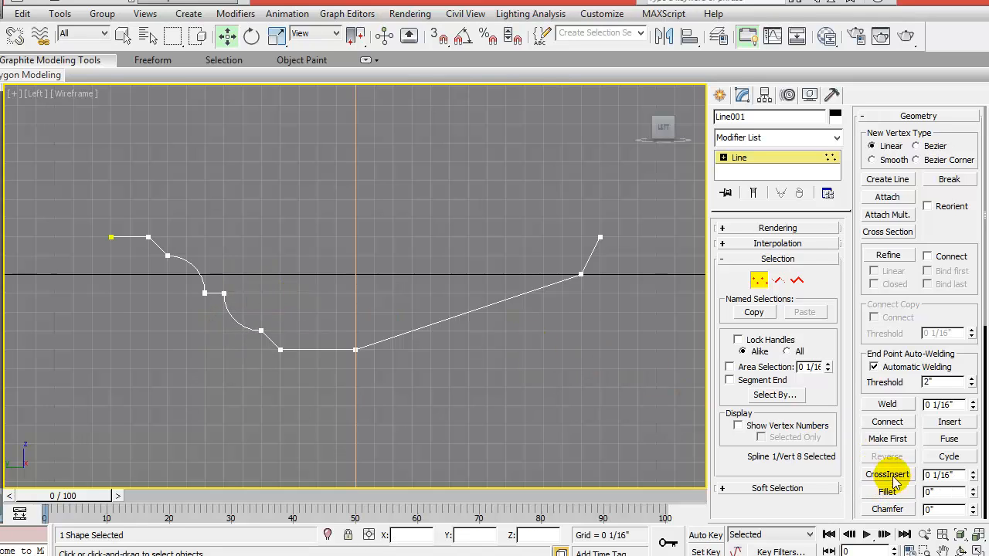
Weld the coincident vertices at the ends of both fillet arcs on the profile line.
{"action": "left_click", "coordinate": [889, 404]}
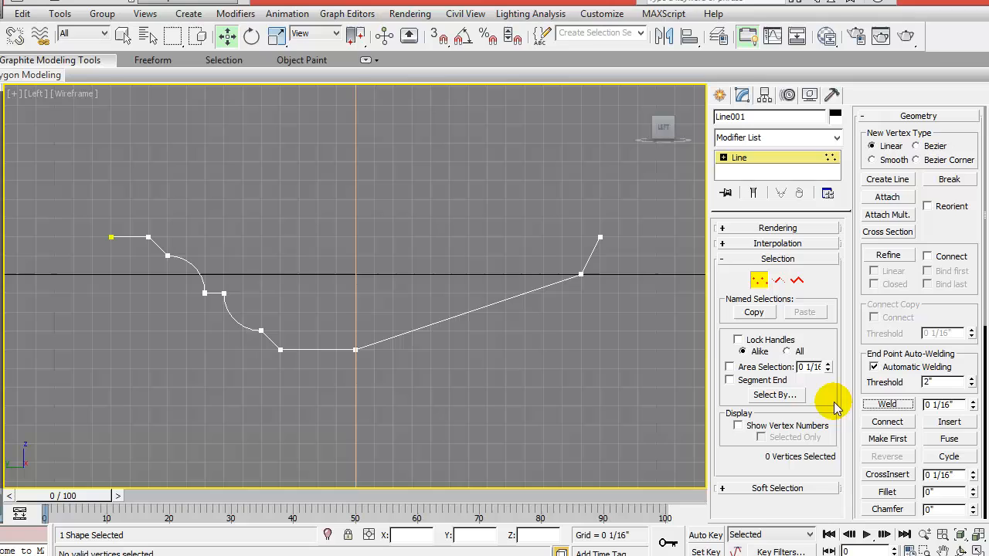
{"action": "left_click", "coordinate": [167, 261]}
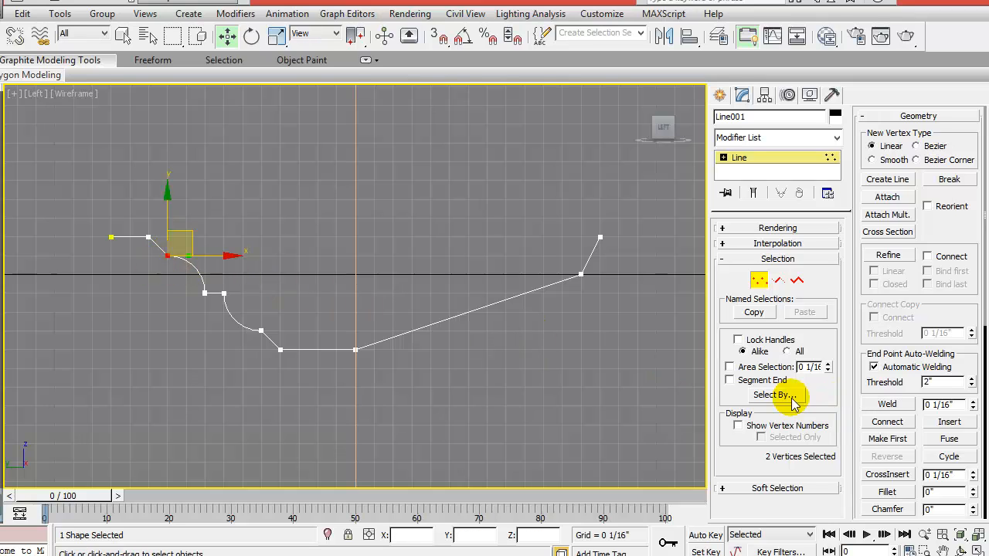
{"action": "left_click", "coordinate": [889, 405]}
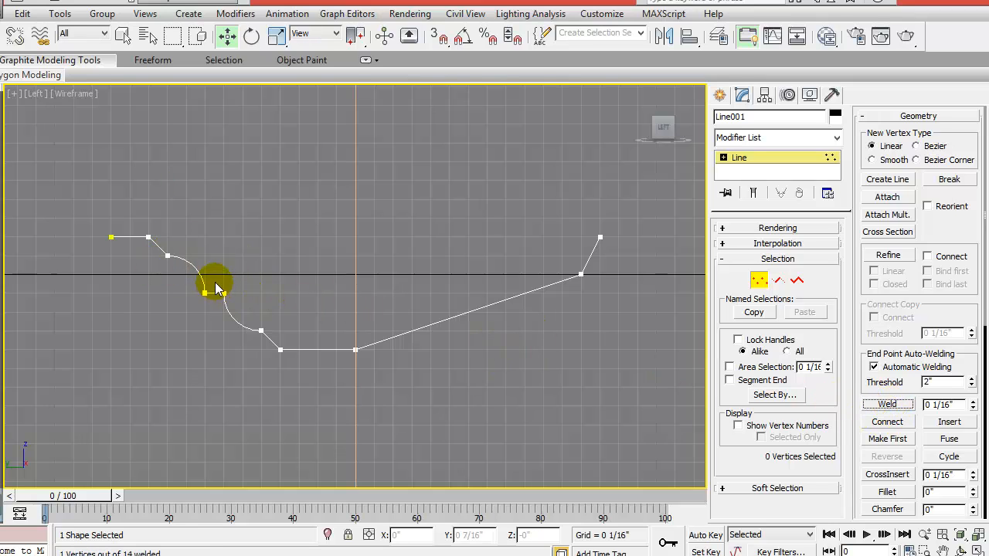
{"action": "left_click_drag", "start_coordinate": [214, 282], "coordinate": [264, 309]}
{"action": "left_click", "coordinate": [887, 405]}
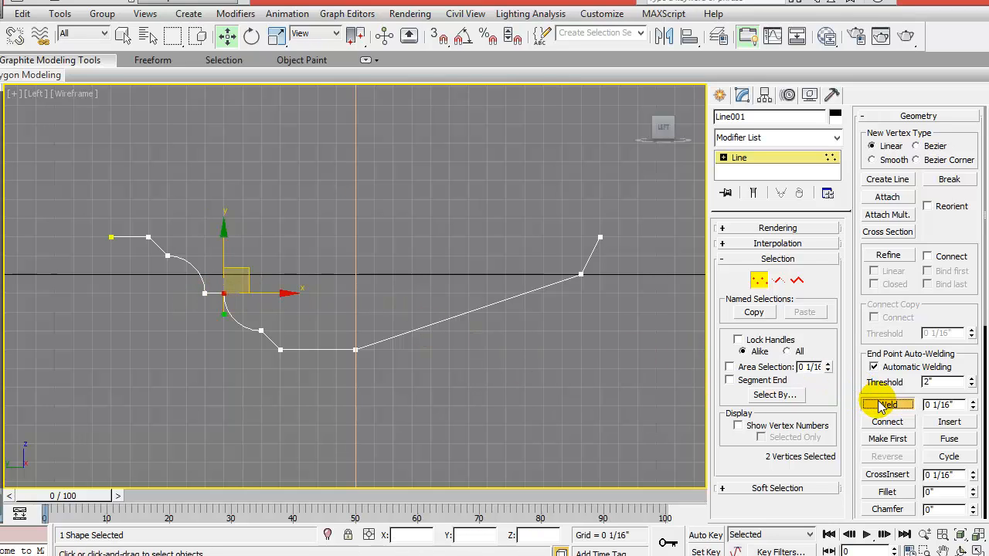
{"action": "left_click", "coordinate": [887, 404]}
{"action": "left_click", "coordinate": [259, 332]}
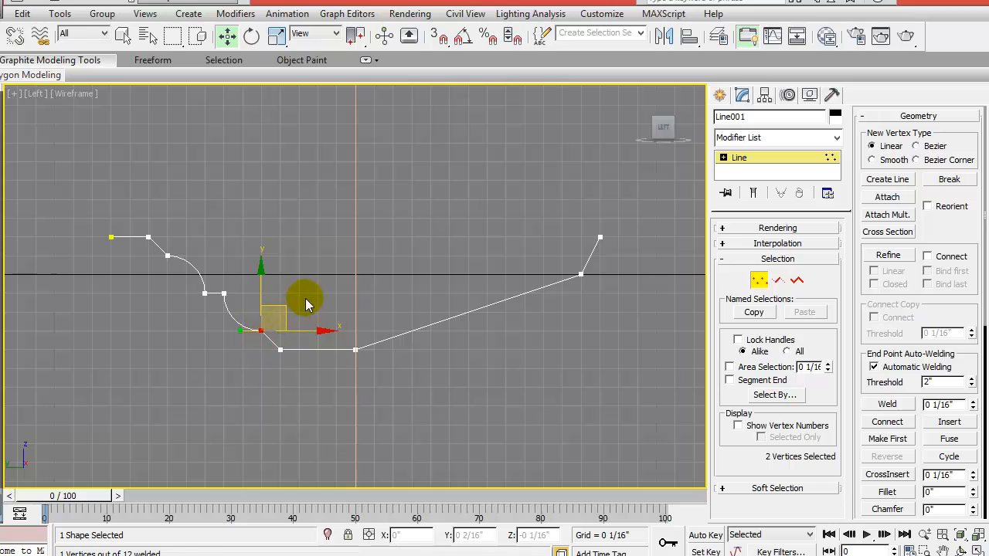
{"action": "left_click", "coordinate": [886, 404]}
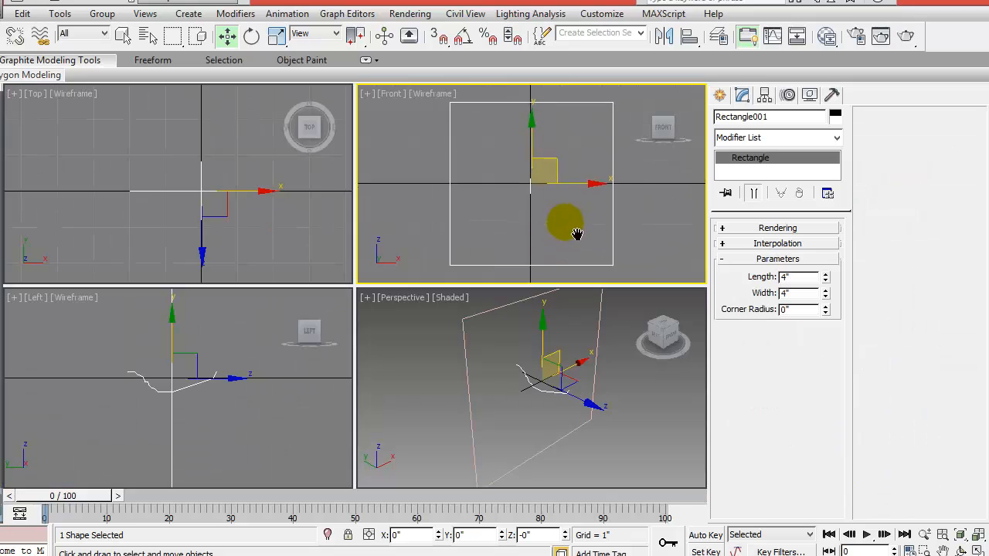
Apply a Sweep modifier to the 4" rectangle.
{"action": "left_click_drag", "start_coordinate": [577, 234], "coordinate": [574, 242]}
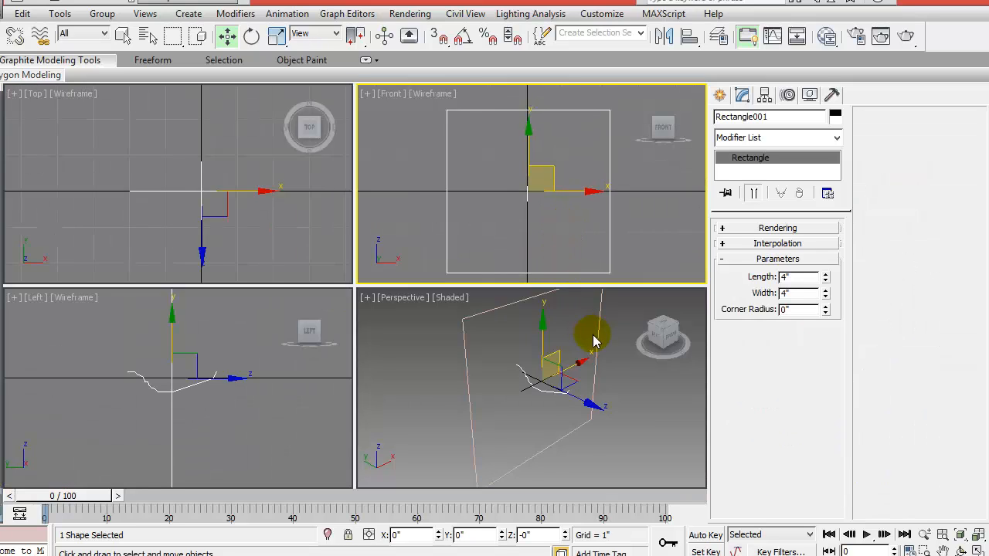
{"action": "scroll", "coordinate": [591, 335], "scroll_direction": "down", "scroll_amount": 5}
{"action": "scroll", "coordinate": [591, 336], "scroll_direction": "up", "scroll_amount": 3}
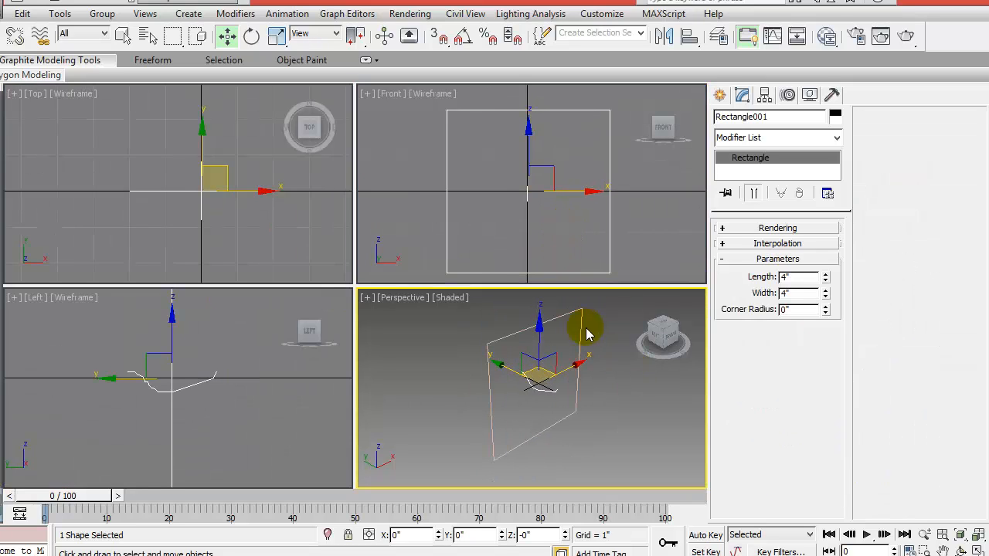
{"action": "left_click", "coordinate": [838, 139]}
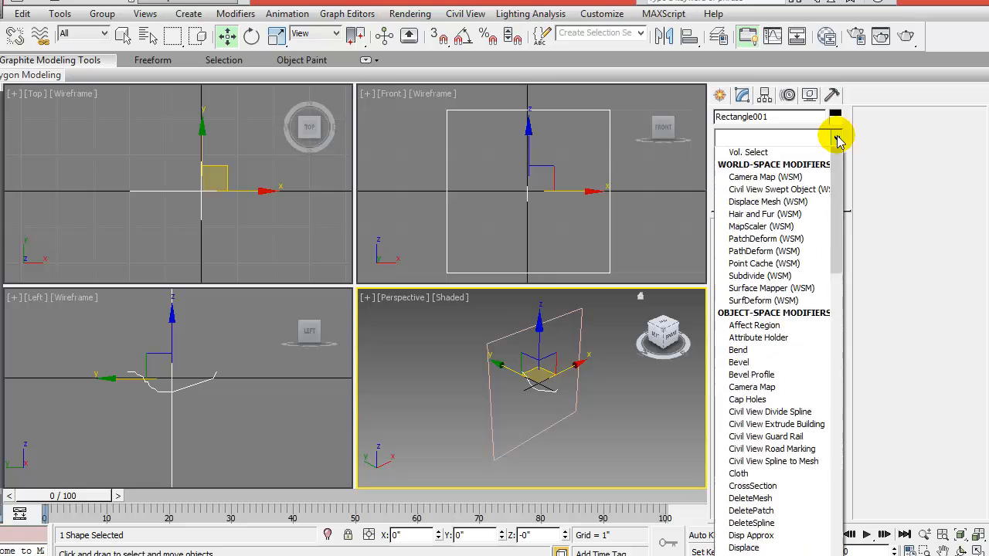
{"action": "left_click_drag", "start_coordinate": [839, 194], "coordinate": [842, 546]}
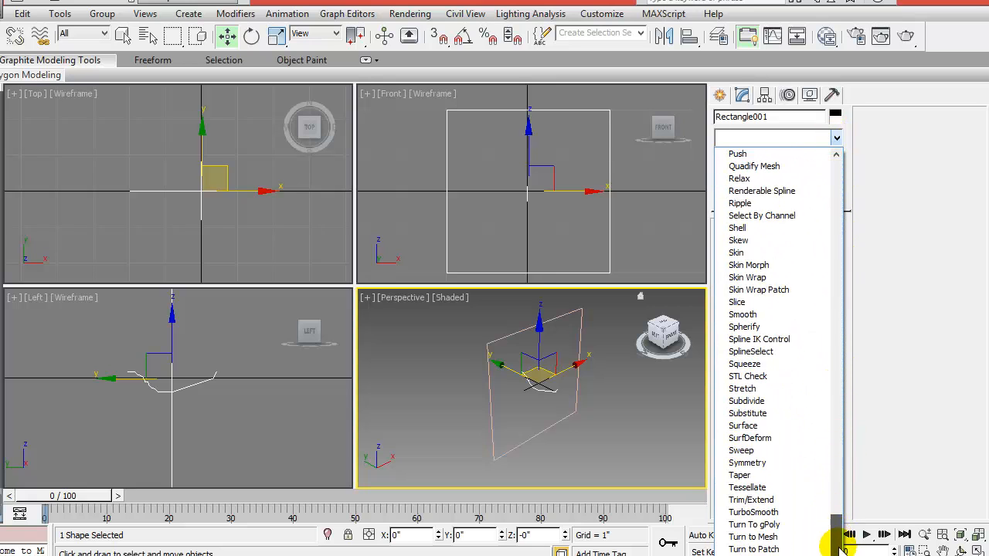
{"action": "left_click", "coordinate": [741, 452]}
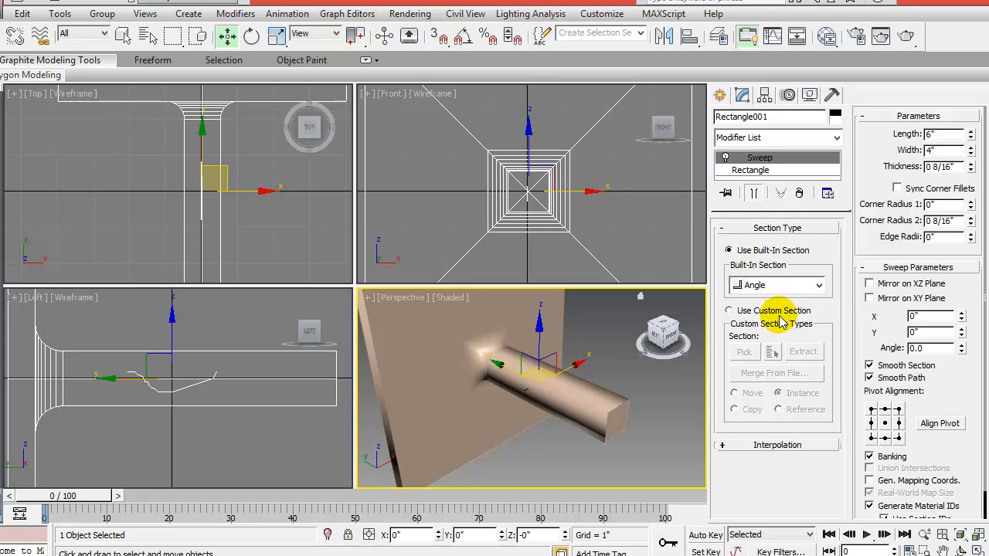
Switch the sweep to a custom section and pick the moulding profile line as its shape.
{"action": "left_click", "coordinate": [731, 312]}
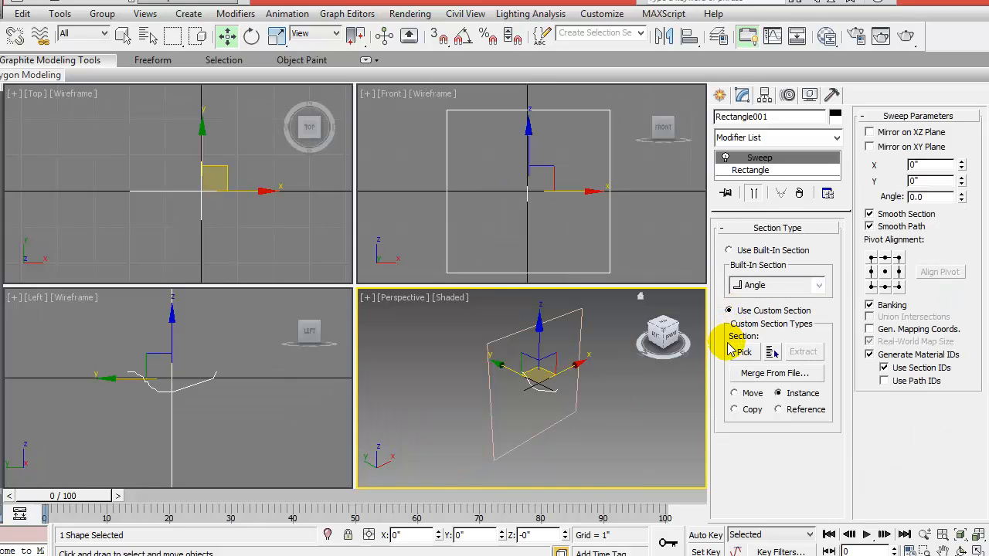
{"action": "left_click", "coordinate": [743, 353]}
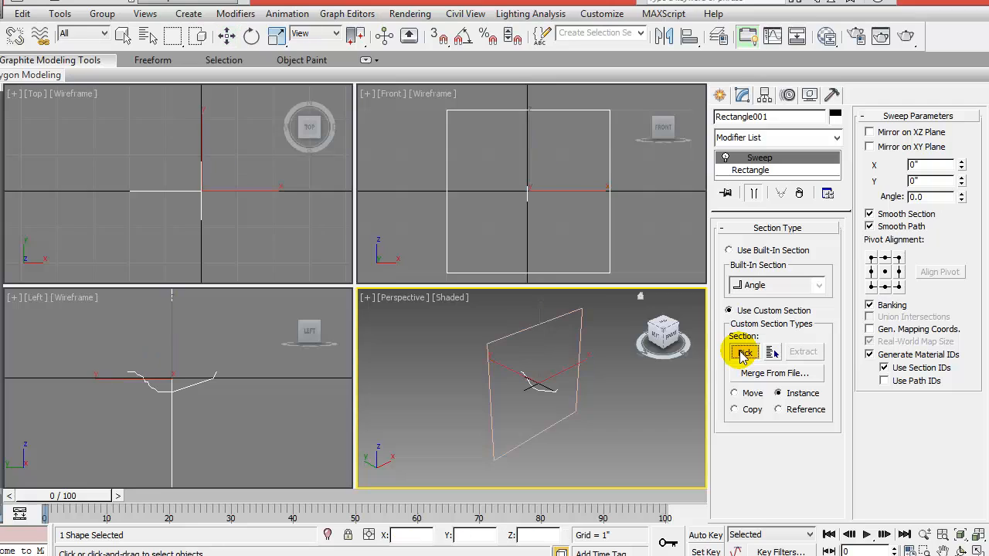
{"action": "left_click", "coordinate": [216, 394]}
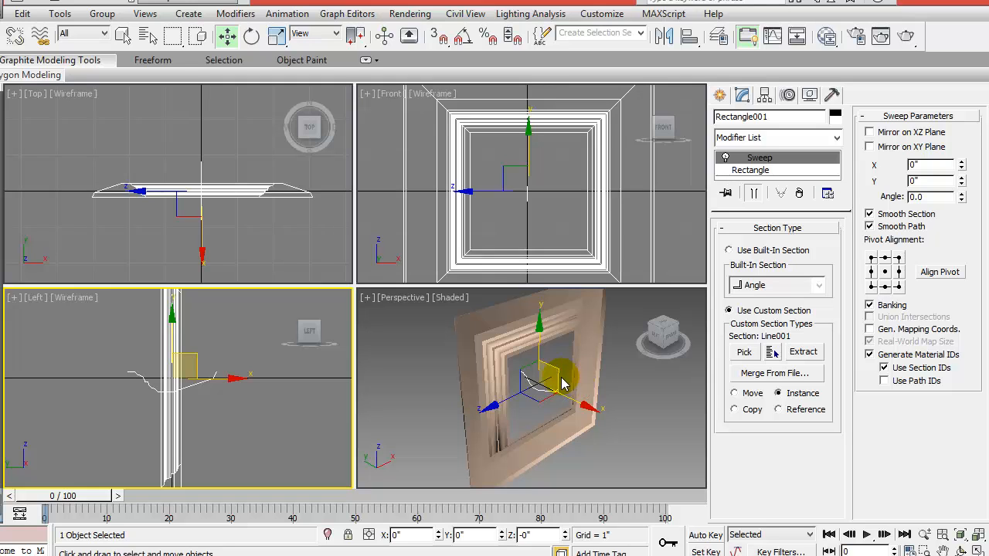
Maximize the Perspective view and disable Smooth Section and Smooth Path for the swept frame.
{"action": "right_click", "coordinate": [631, 402]}
{"action": "key", "text": "alt+w"}
{"action": "middle_click_drag", "start_coordinate": [629, 405], "coordinate": [514, 298], "text": "alt"}
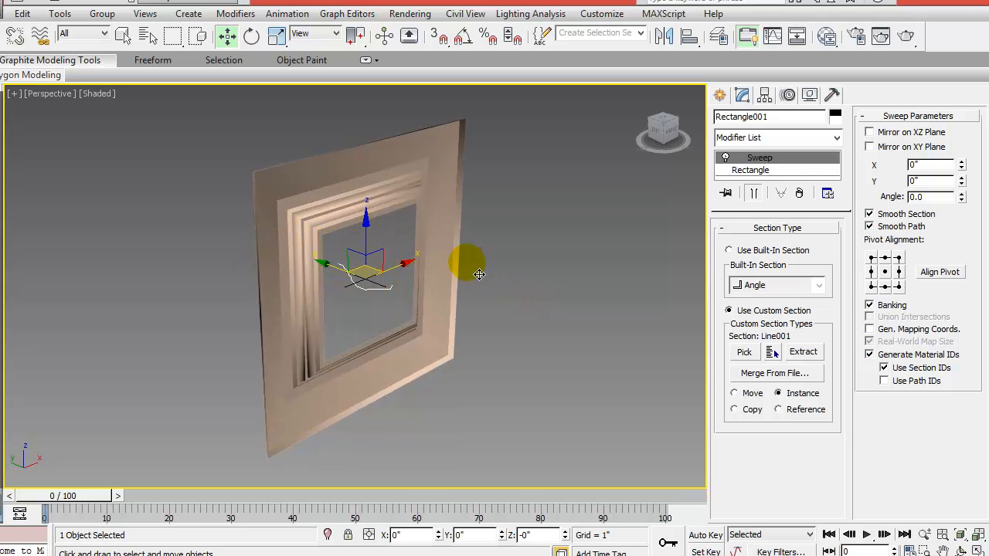
{"action": "left_click", "coordinate": [869, 226]}
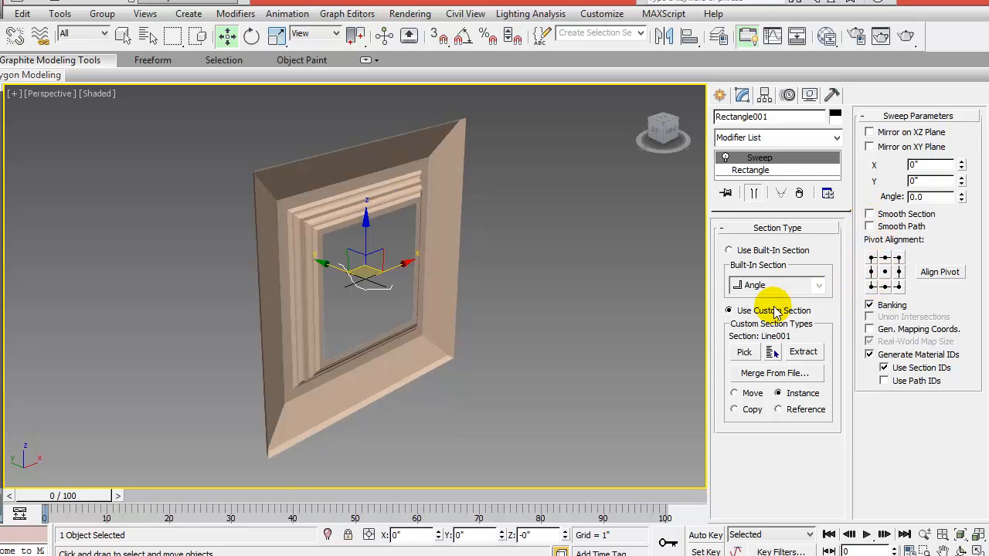
{"action": "middle_click_drag", "start_coordinate": [527, 321], "coordinate": [503, 316], "text": "alt"}
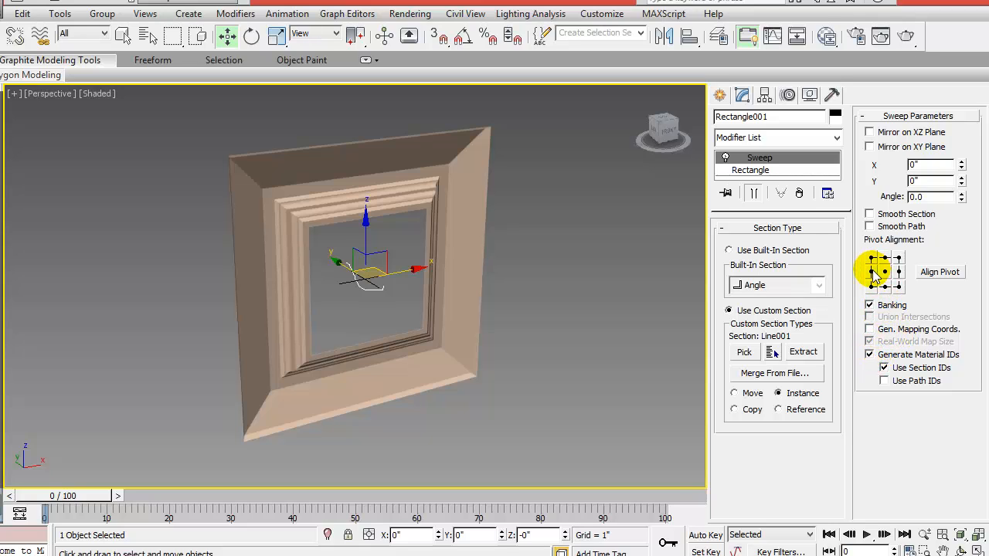
Mirror the sweep section on the XZ plane and make a test render of the Perspective view.
{"action": "left_click", "coordinate": [869, 133]}
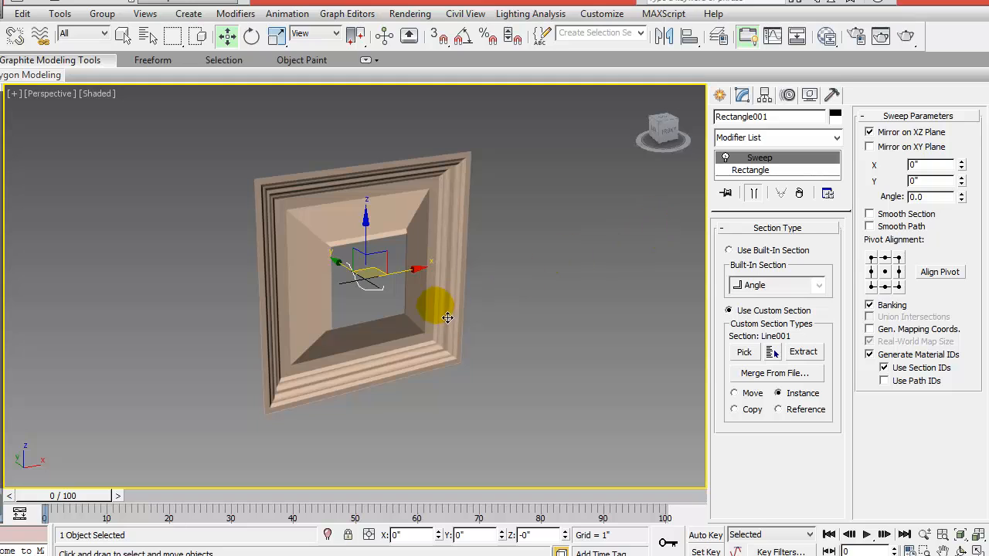
{"action": "mouse_move", "coordinate": [447, 319]}
{"action": "middle_mouse_down", "text": "alt"}
{"action": "mouse_move", "coordinate": [534, 277]}
{"action": "mouse_move", "coordinate": [582, 294]}
{"action": "mouse_move", "coordinate": [445, 305]}
{"action": "mouse_move", "coordinate": [440, 275]}
{"action": "mouse_move", "coordinate": [440, 306]}
{"action": "mouse_move", "coordinate": [447, 265]}
{"action": "mouse_move", "coordinate": [441, 317]}
{"action": "middle_mouse_up", "text": "alt"}
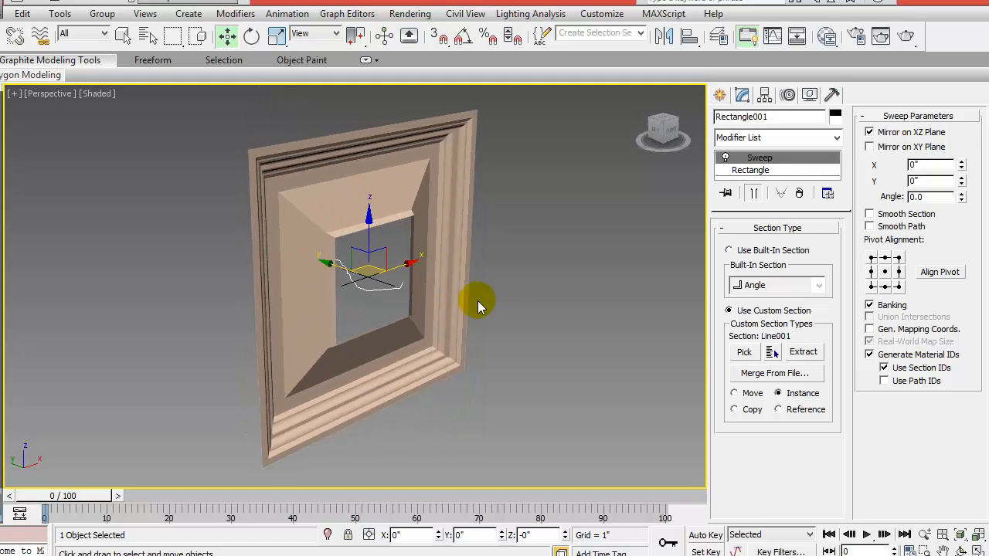
{"action": "left_click", "coordinate": [753, 157]}
{"action": "left_click", "coordinate": [905, 37]}
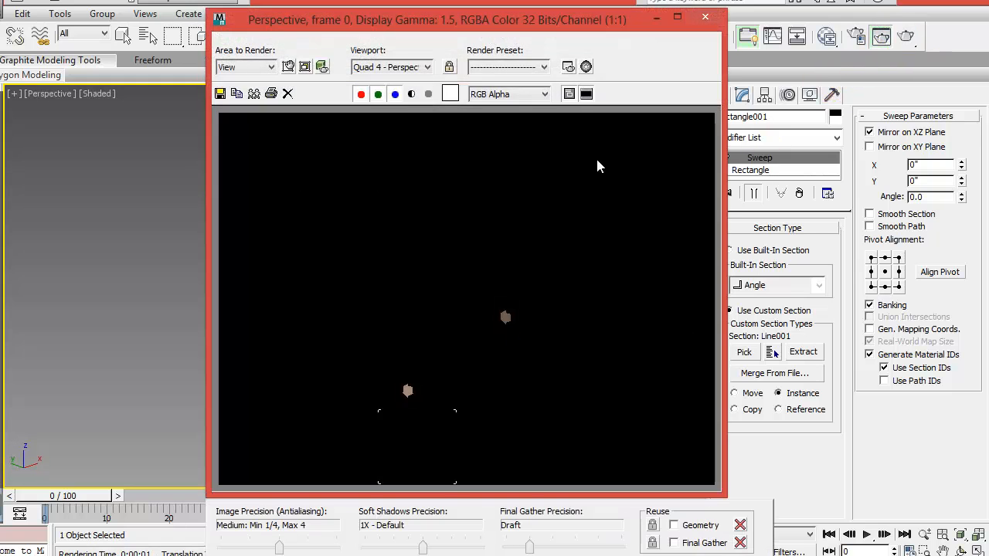
{"action": "left_click", "coordinate": [704, 16]}
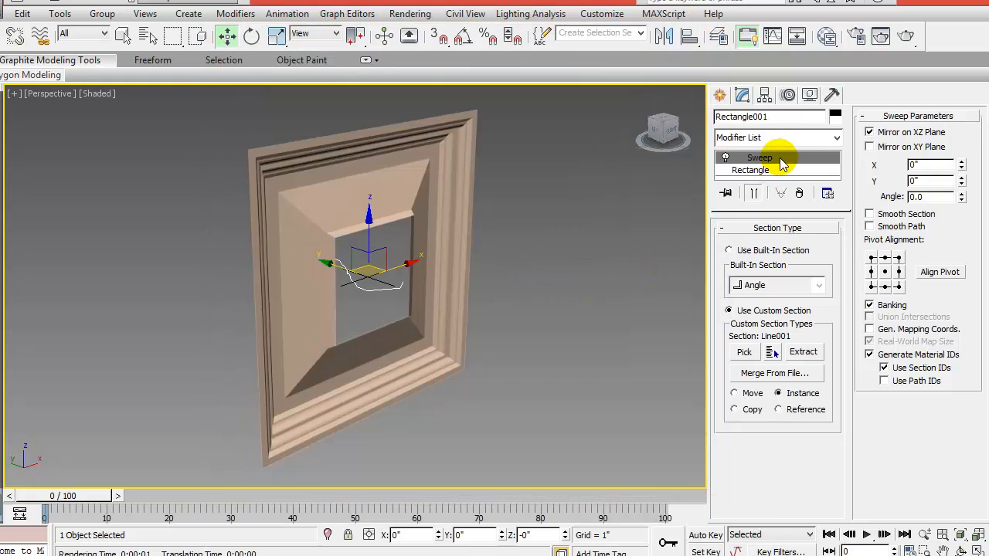
Add a Normal modifier above the sweep with Flip Normals enabled and render the frame again.
{"action": "left_click", "coordinate": [838, 138]}
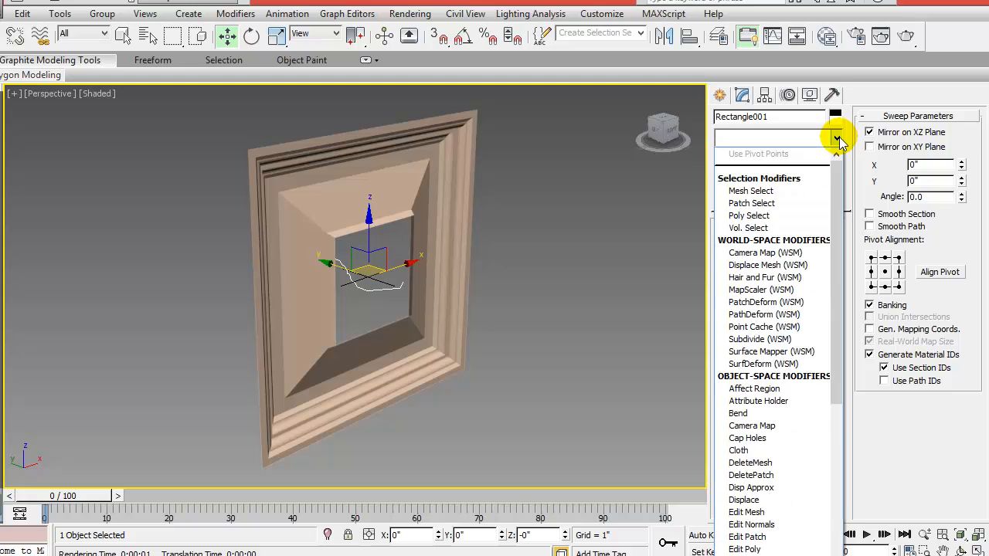
{"action": "left_click_drag", "start_coordinate": [835, 159], "coordinate": [835, 402]}
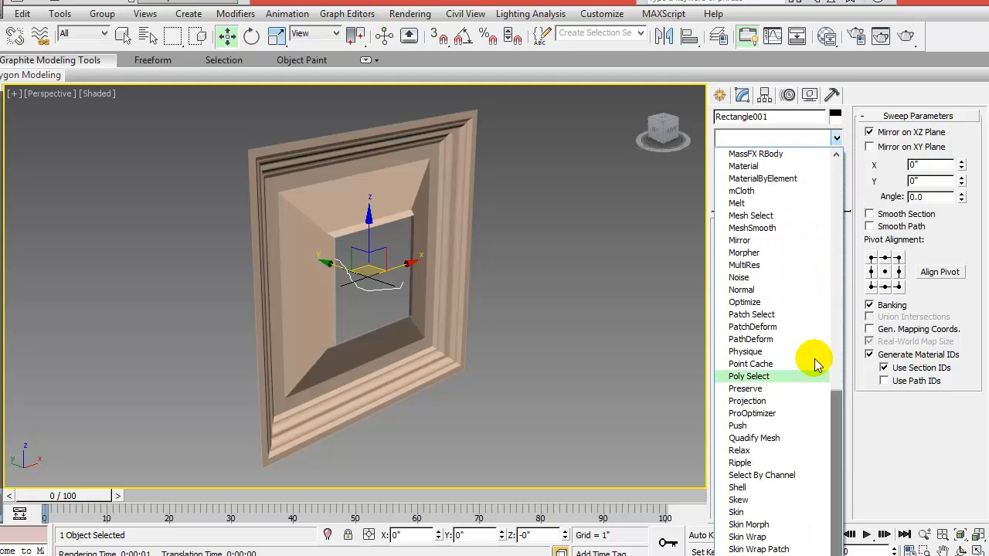
{"action": "left_click", "coordinate": [741, 290]}
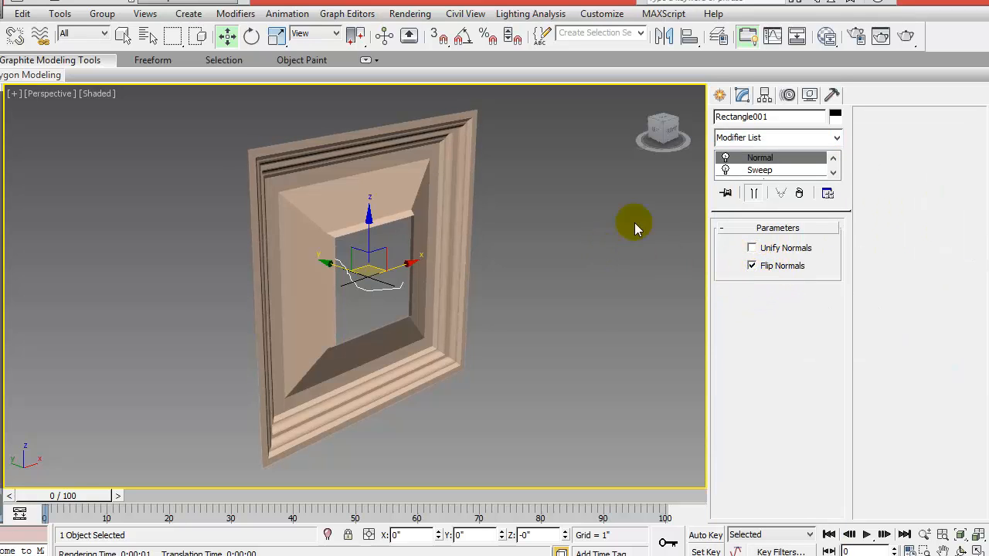
{"action": "left_click", "coordinate": [906, 37]}
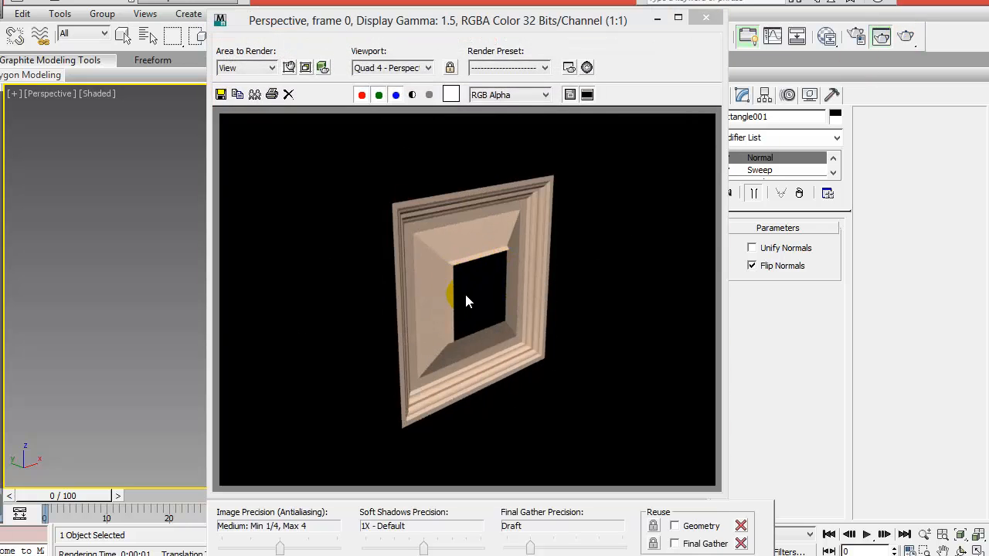
{"action": "left_click", "coordinate": [705, 18]}
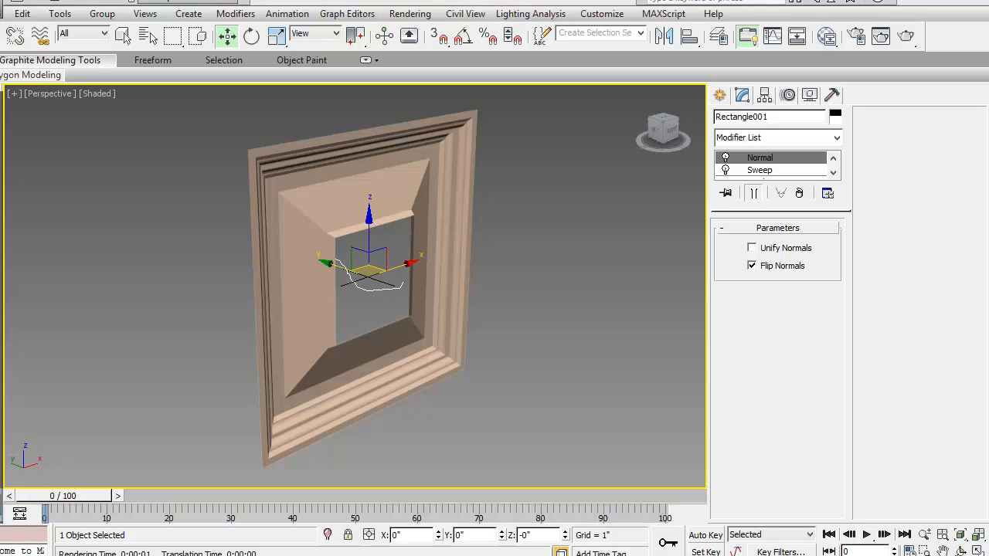
Collapse the swept frame's whole modifier stack and convert the resulting mesh to an Editable Poly.
{"action": "right_click", "coordinate": [771, 162]}
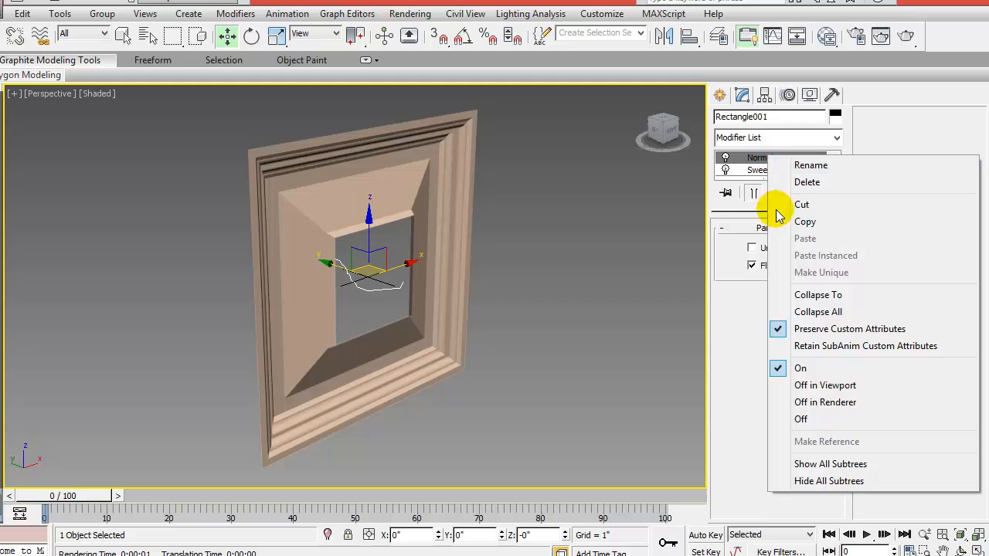
{"action": "left_click", "coordinate": [817, 312]}
{"action": "left_click", "coordinate": [563, 333]}
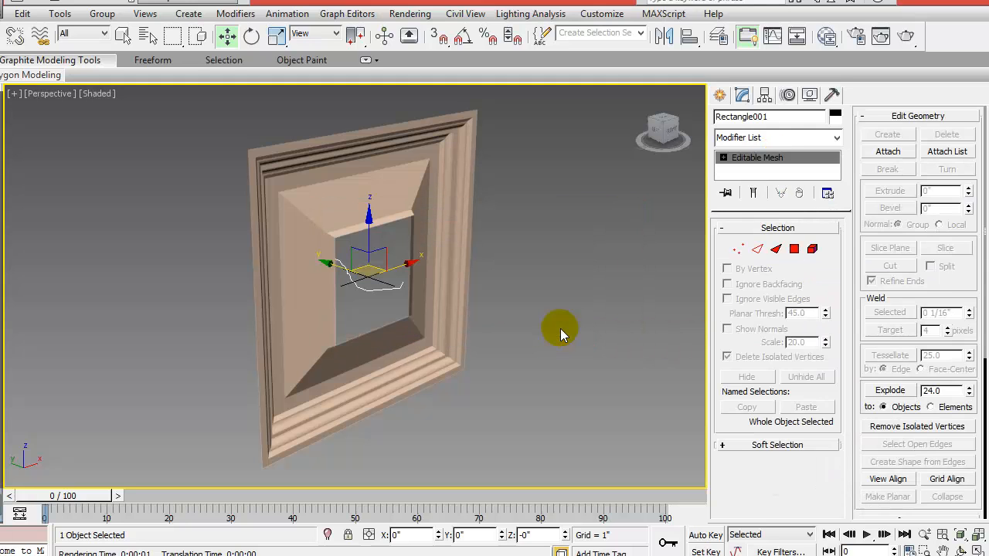
{"action": "right_click", "coordinate": [439, 206]}
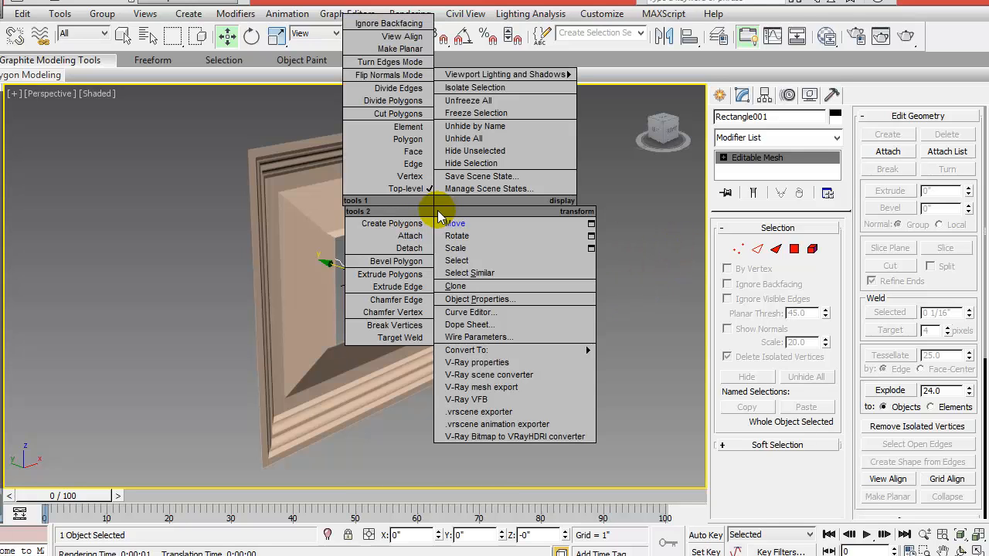
{"action": "mouse_move", "coordinate": [450, 351]}
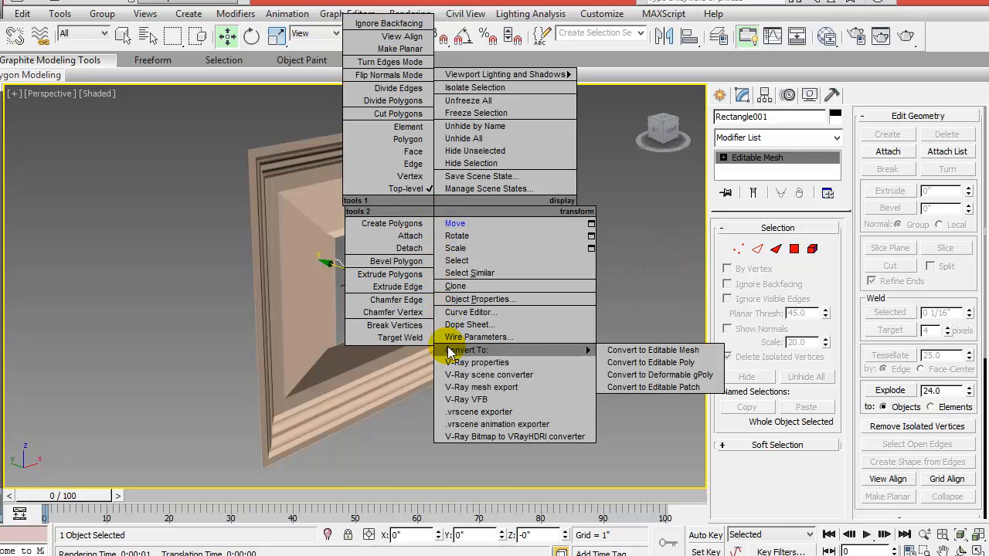
{"action": "left_click", "coordinate": [652, 364]}
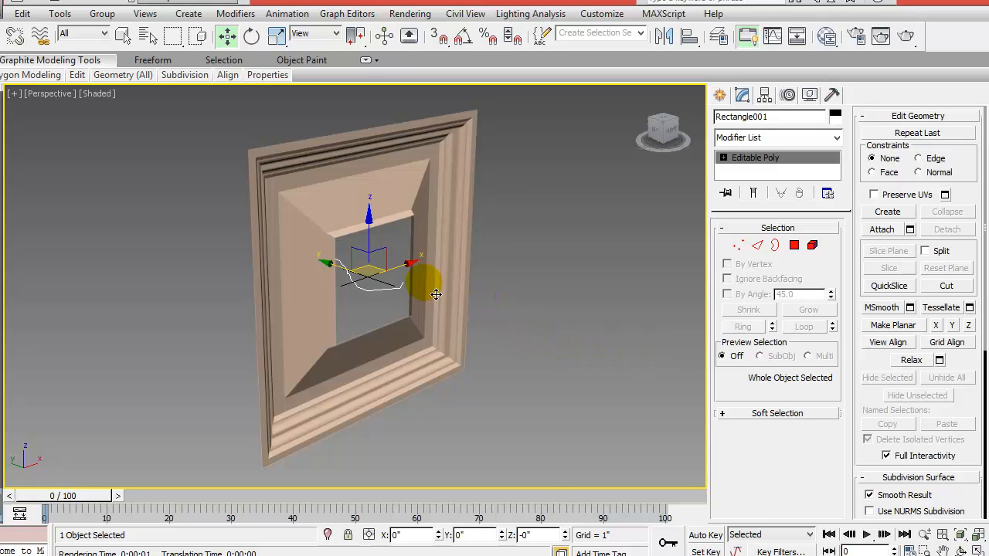
Extend the frame's outer border along Y to about 0 9/16", forming side faces around the frame, and leave border editing.
{"action": "middle_click_drag", "start_coordinate": [435, 306], "coordinate": [448, 308], "text": "alt"}
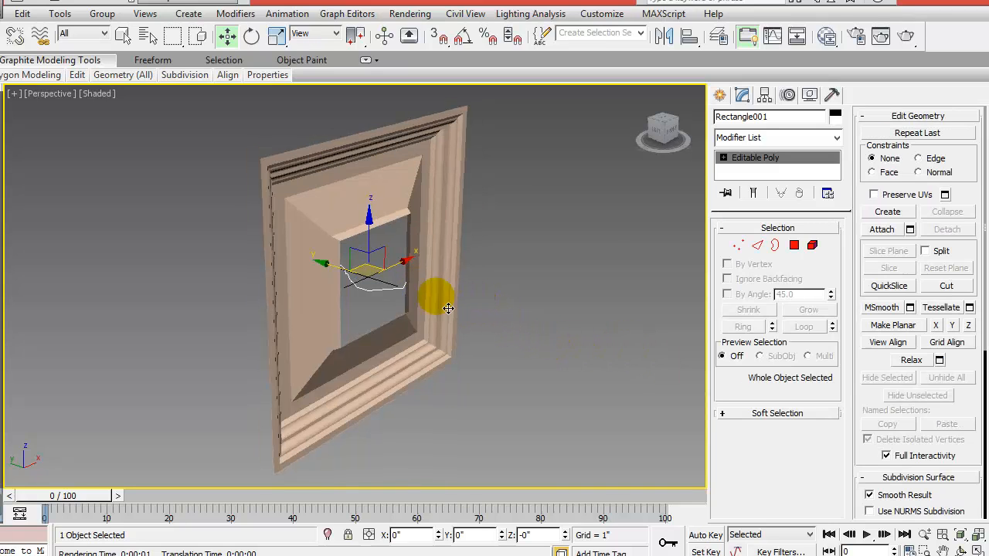
{"action": "left_click", "coordinate": [775, 246]}
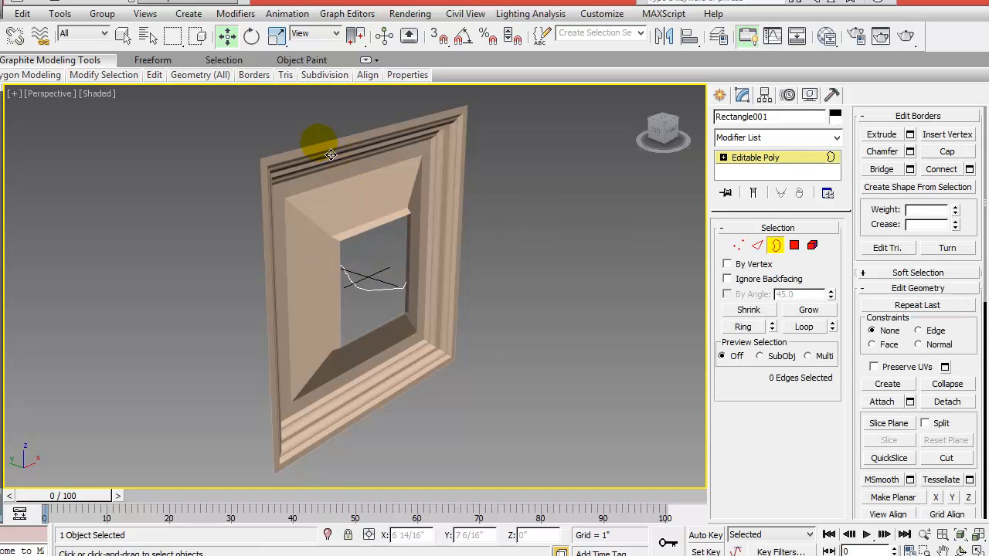
{"action": "left_click", "coordinate": [331, 155]}
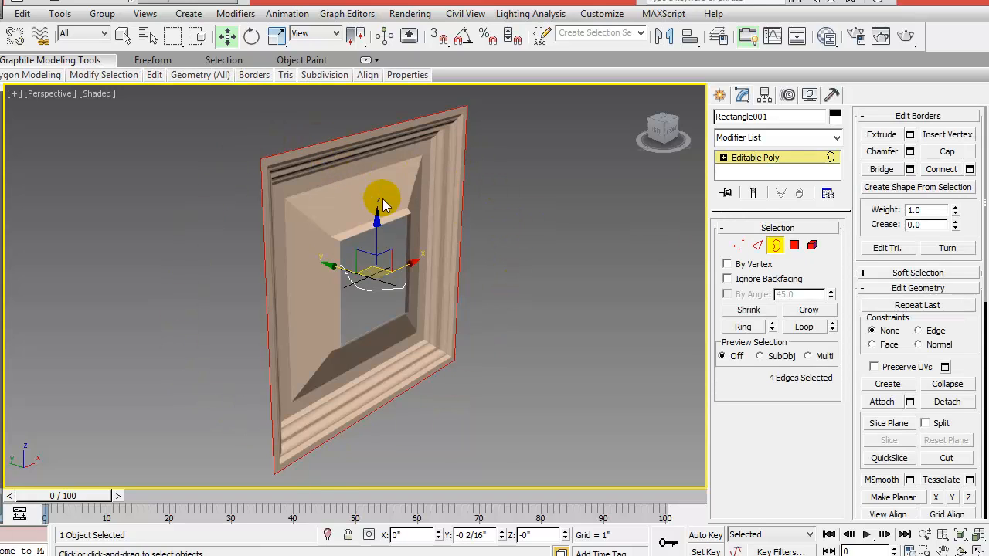
{"action": "middle_click_drag", "start_coordinate": [404, 298], "coordinate": [367, 300], "text": "alt"}
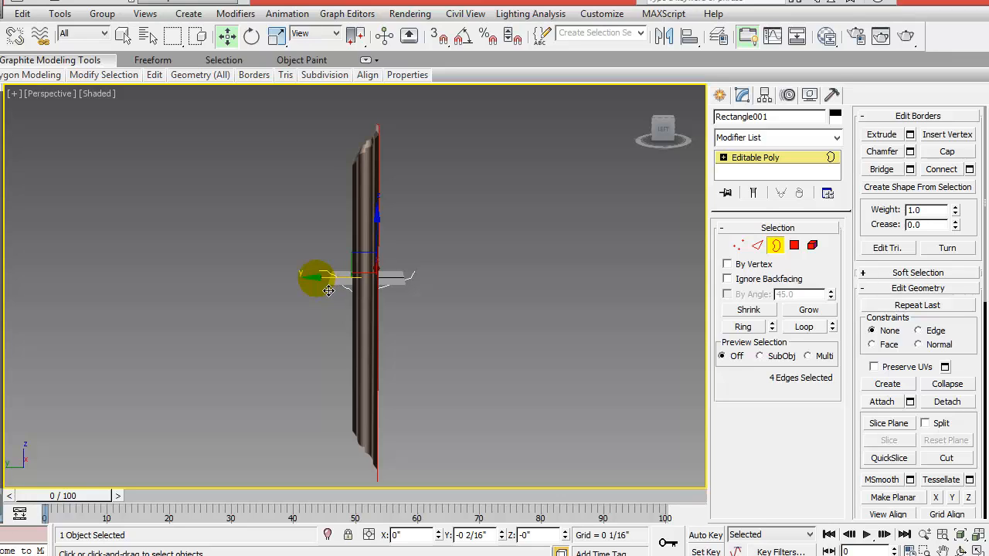
{"action": "left_click_drag", "start_coordinate": [329, 290], "coordinate": [294, 290]}
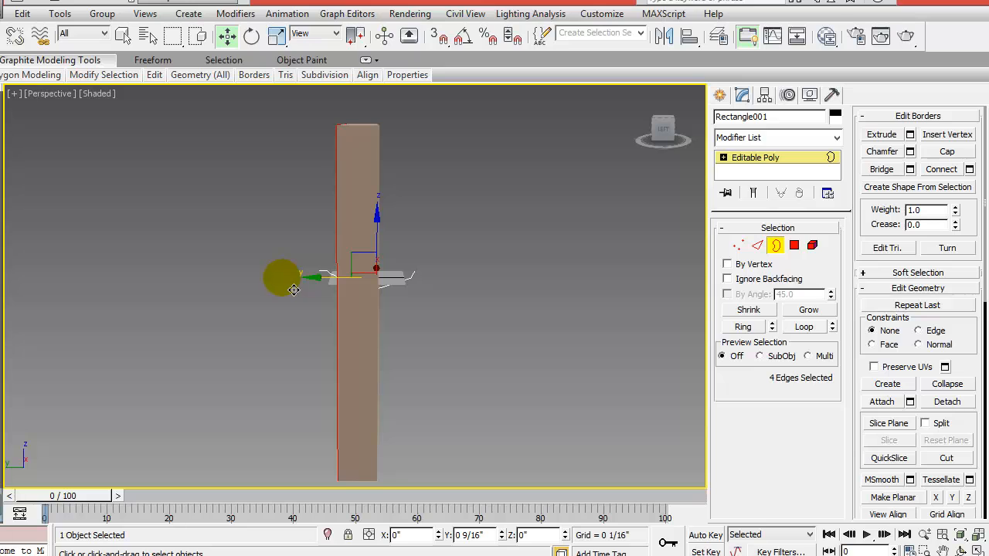
{"action": "left_click", "coordinate": [775, 246]}
{"action": "middle_click_drag", "start_coordinate": [492, 323], "coordinate": [421, 333], "text": "alt"}
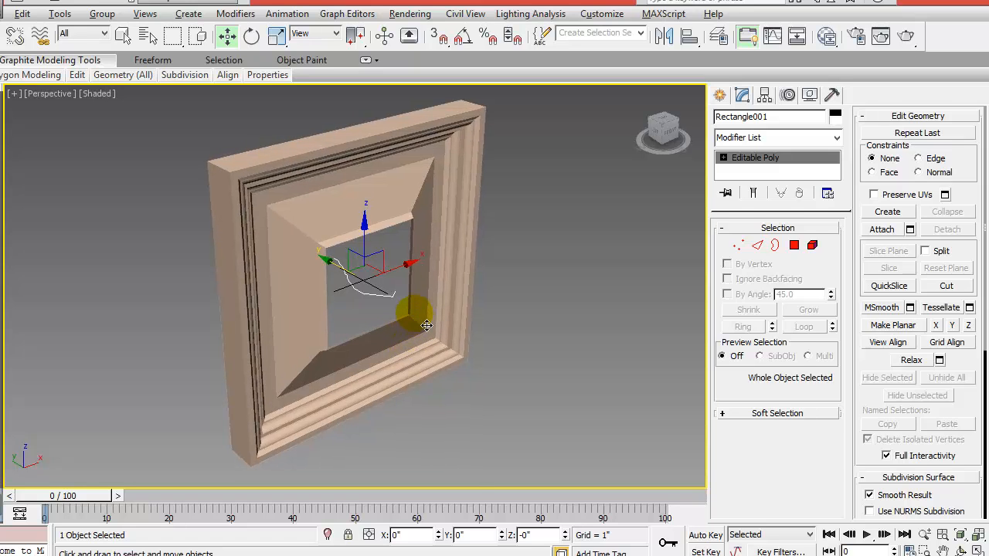
Switch to the four-view layout and examine the panel and rail dimensions in the six-panel door elevation drawing.
{"action": "key", "text": "alt+w"}
{"action": "mouse_move", "coordinate": [988, 100]}
{"action": "left_mouse_down"}
{"action": "mouse_move", "coordinate": [521, 45]}
{"action": "mouse_move", "coordinate": [410, 0]}
{"action": "mouse_move", "coordinate": [313, 3]}
{"action": "left_mouse_up"}
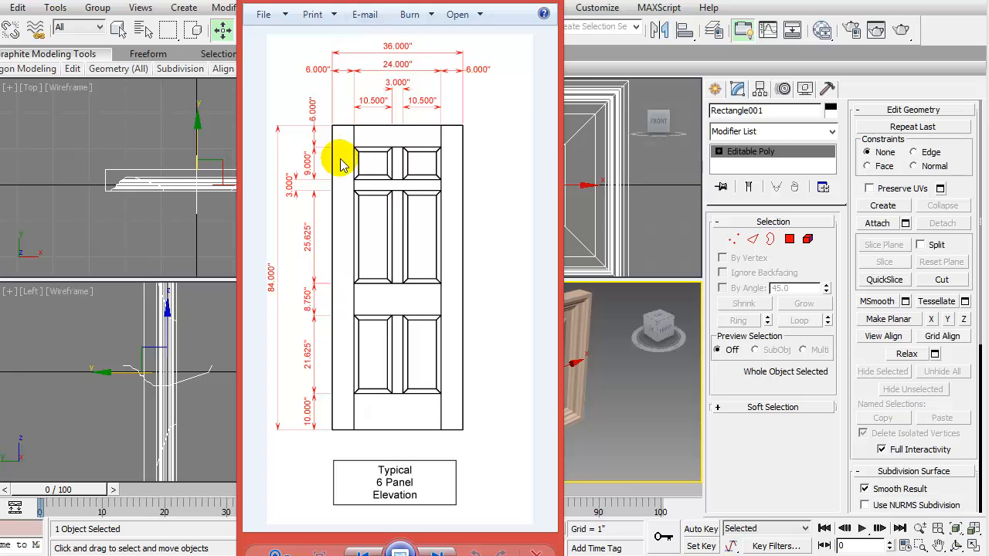
{"action": "left_click_drag", "start_coordinate": [416, 10], "coordinate": [299, 14]}
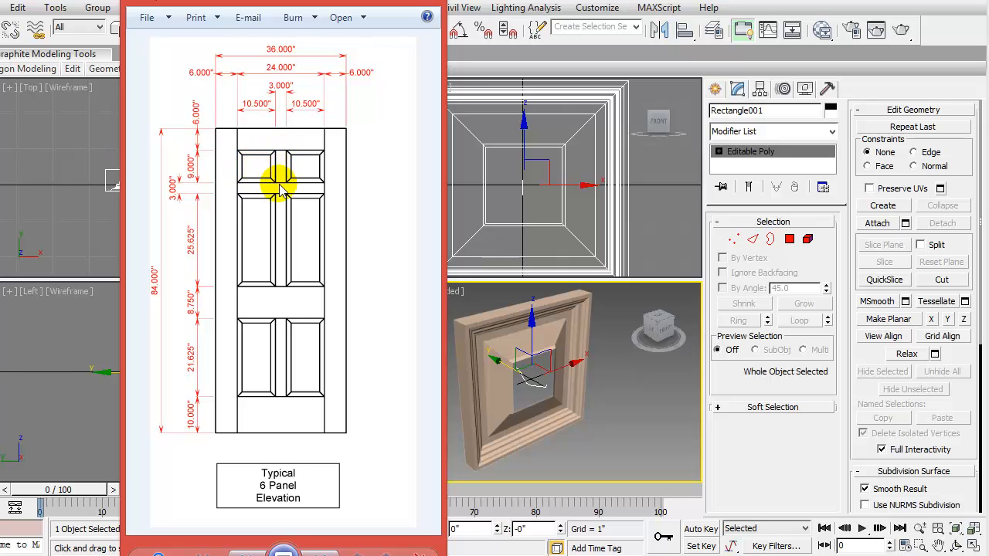
{"action": "left_click", "coordinate": [376, 1]}
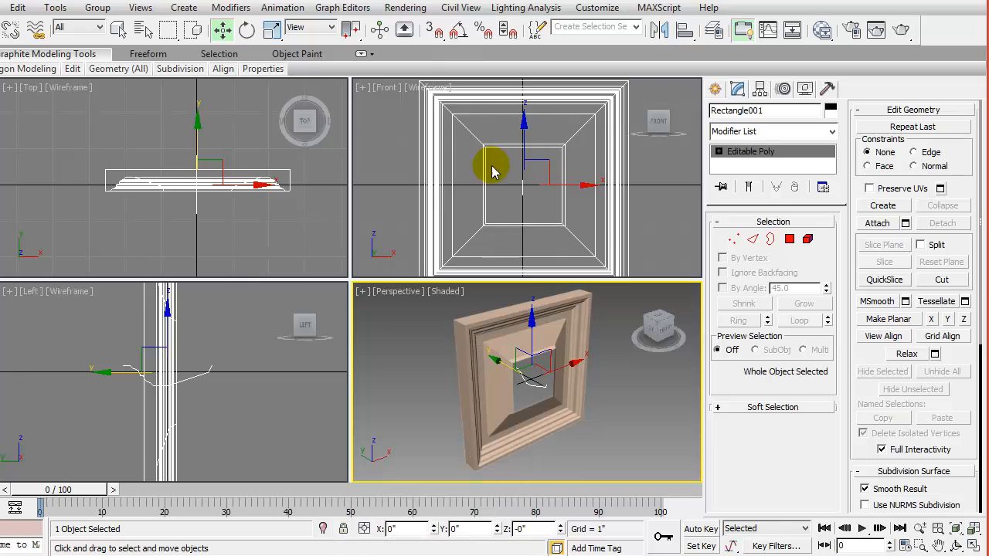
Extrude the frame's outer side face on the positive X side by 1.5".
{"action": "left_click", "coordinate": [607, 424]}
{"action": "left_click", "coordinate": [583, 413]}
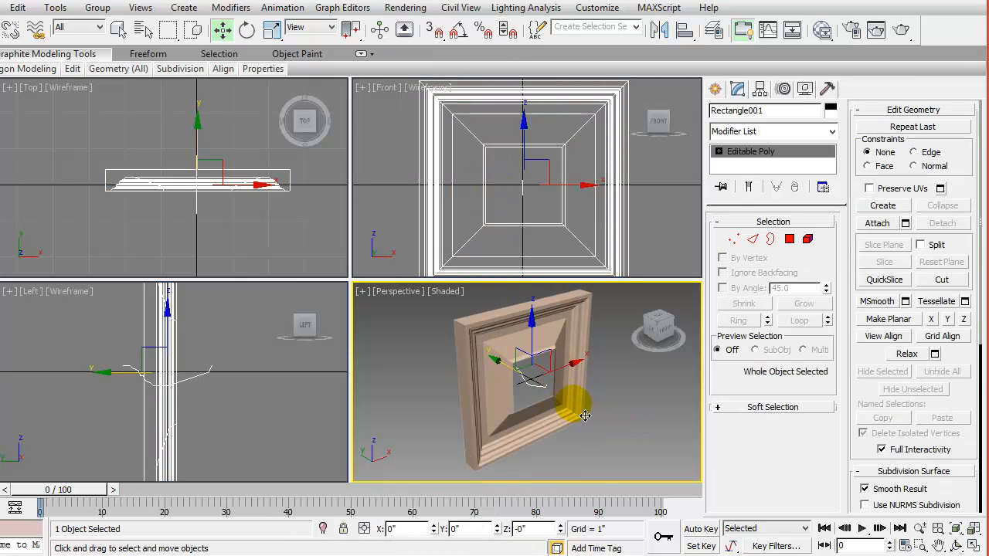
{"action": "middle_click_drag", "start_coordinate": [584, 416], "coordinate": [471, 411], "text": "alt"}
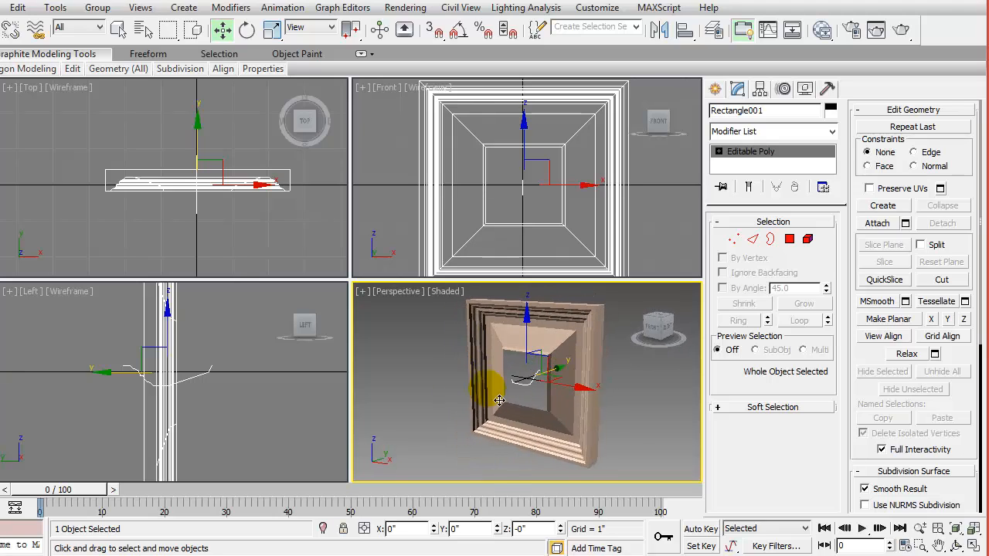
{"action": "left_click", "coordinate": [789, 239]}
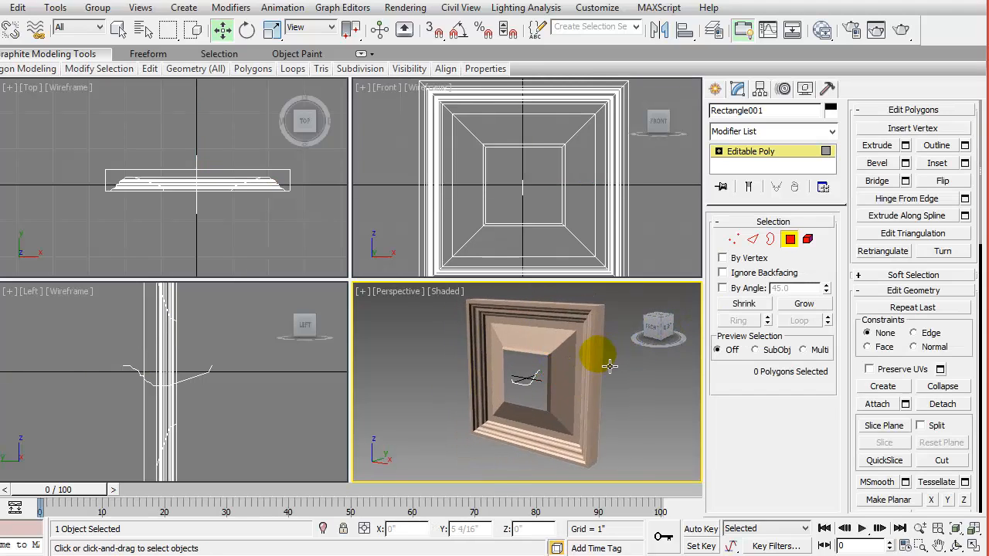
{"action": "left_click", "coordinate": [609, 367]}
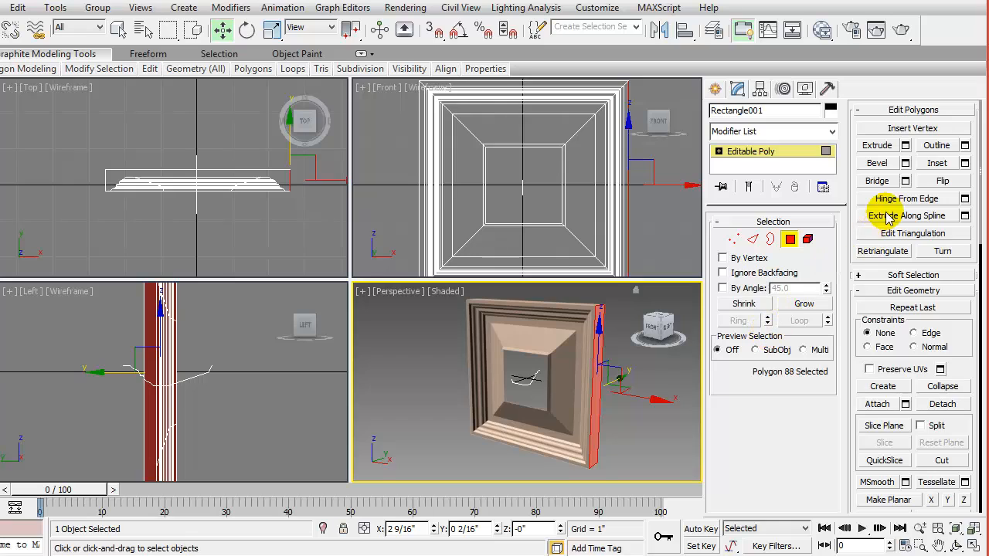
{"action": "left_click", "coordinate": [906, 147]}
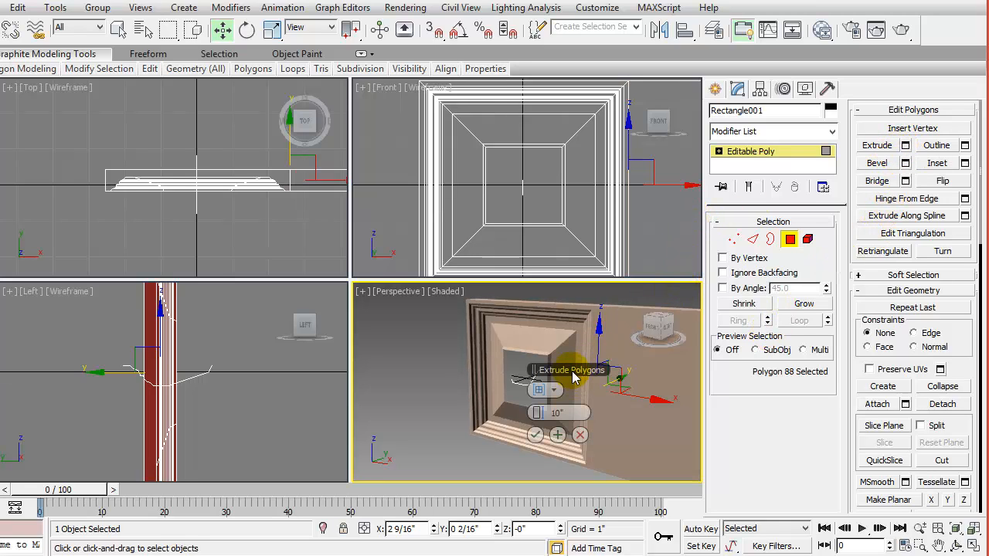
{"action": "left_click_drag", "start_coordinate": [571, 373], "coordinate": [439, 309]}
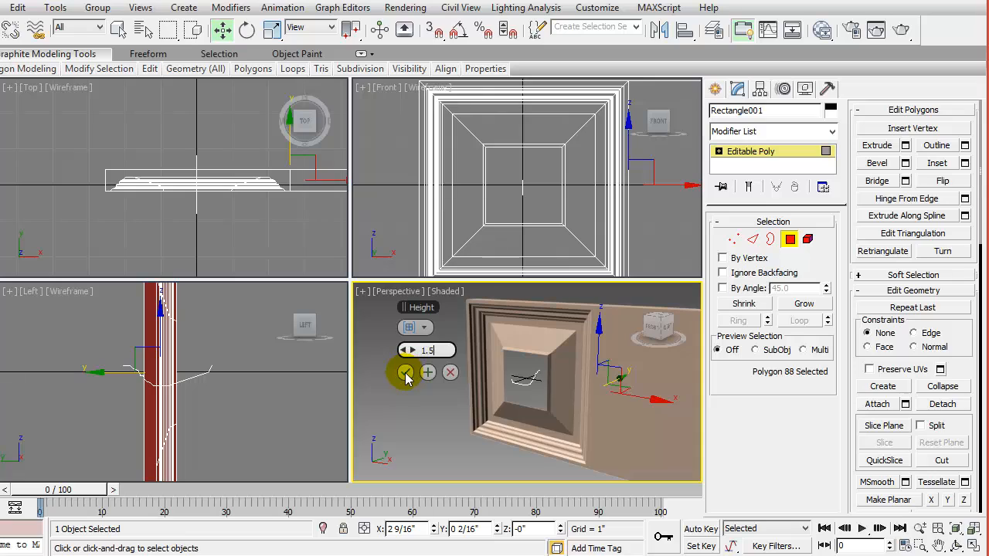
{"action": "key", "text": "Return"}
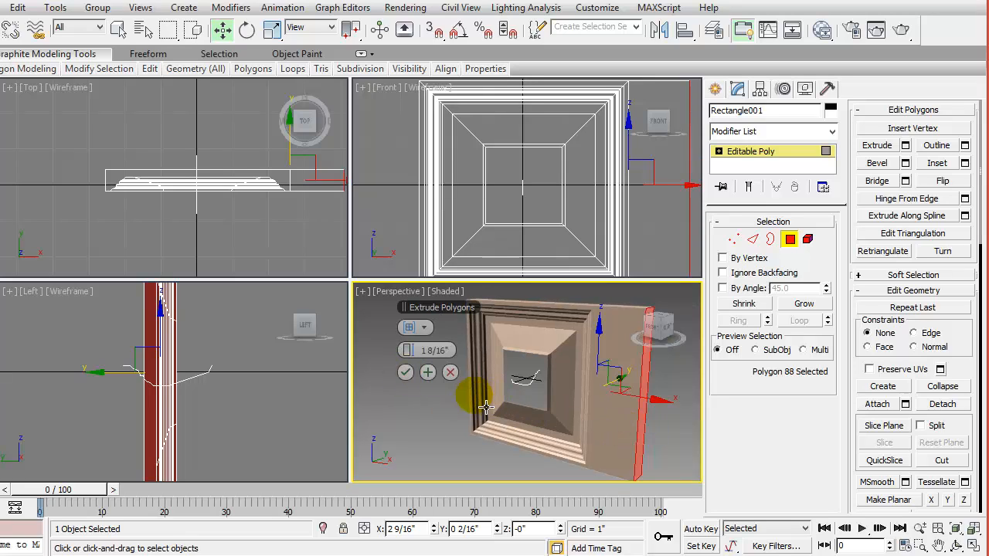
{"action": "left_click", "coordinate": [405, 374]}
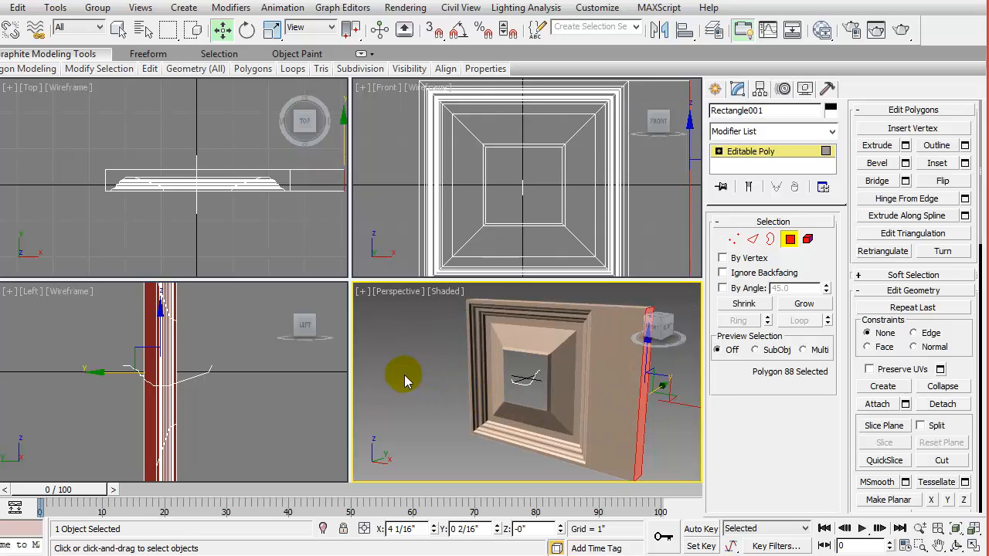
Leave polygon editing, maximize the Perspective view and display it in Hidden Line mode.
{"action": "key", "text": "4"}
{"action": "key", "text": "alt+w"}
{"action": "middle_click_drag", "start_coordinate": [442, 328], "coordinate": [494, 214], "text": "alt"}
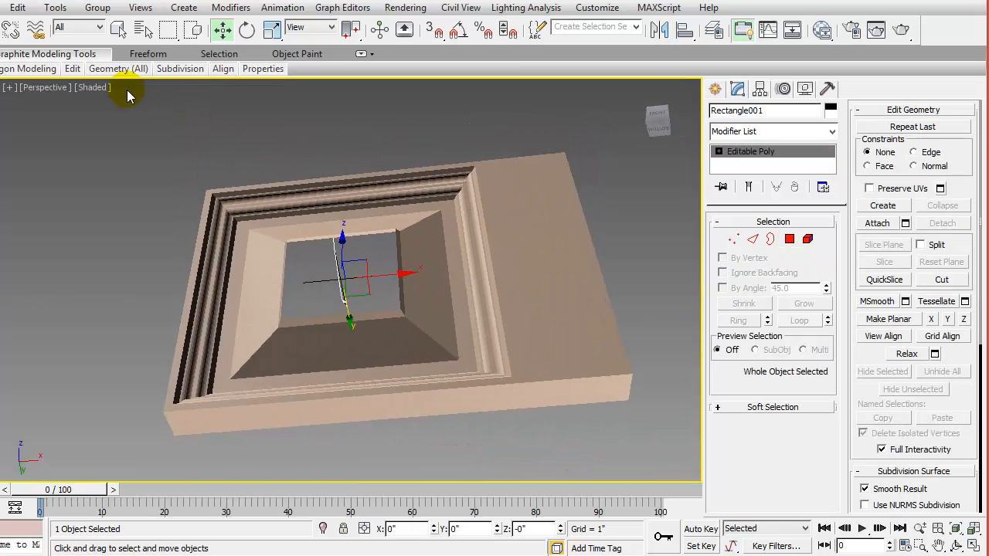
{"action": "left_click", "coordinate": [93, 88]}
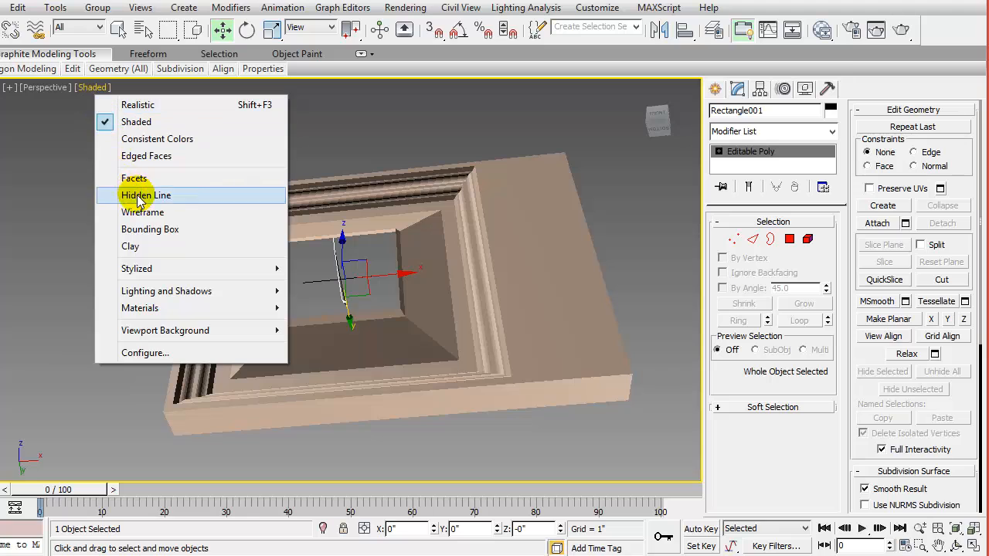
{"action": "left_click", "coordinate": [105, 194]}
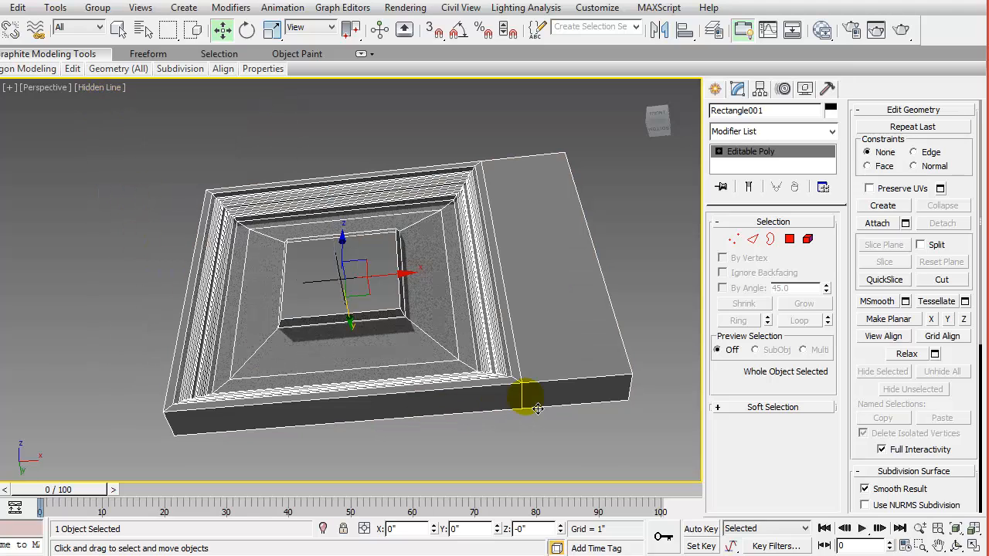
Select both underside faces, below the frame and its side extension, and extrude them by 1.5".
{"action": "left_click", "coordinate": [790, 239]}
{"action": "left_click", "coordinate": [556, 347]}
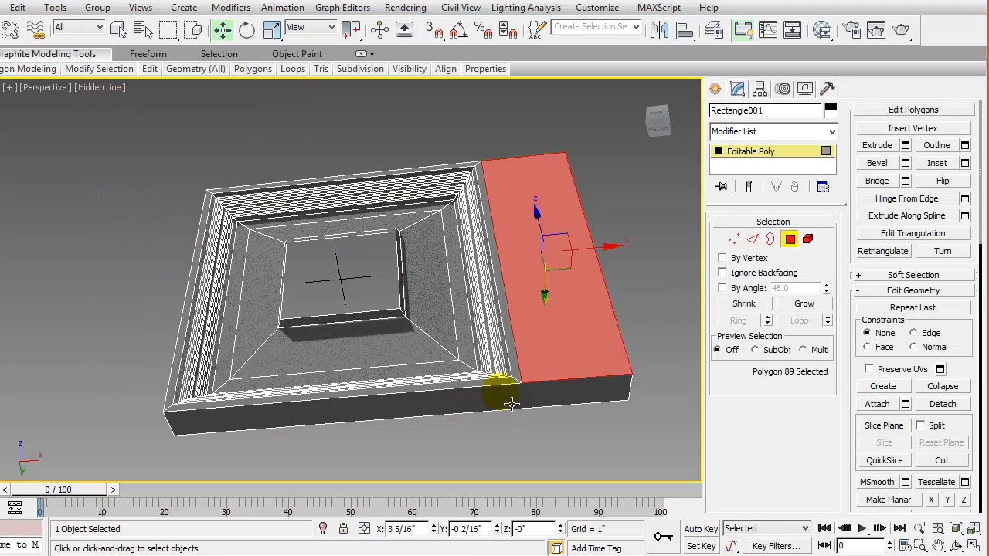
{"action": "left_click", "coordinate": [465, 415]}
{"action": "left_click", "coordinate": [563, 408], "text": "ctrl"}
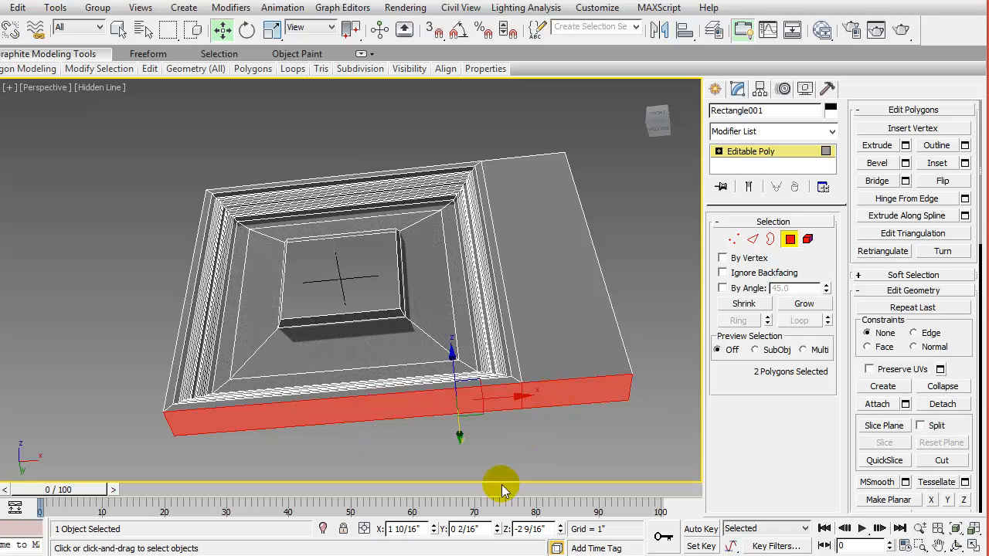
{"action": "left_click", "coordinate": [906, 146]}
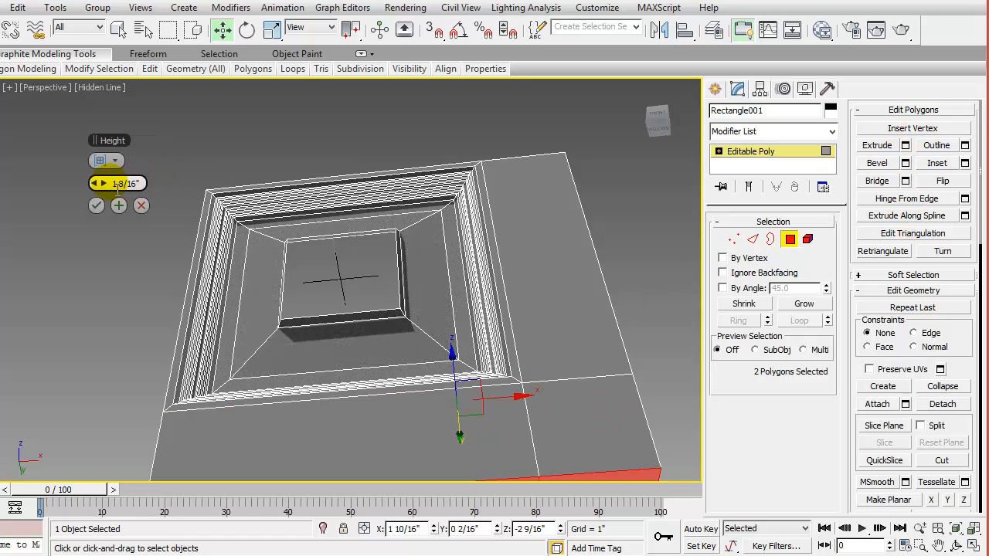
{"action": "type", "text": "1.5"}
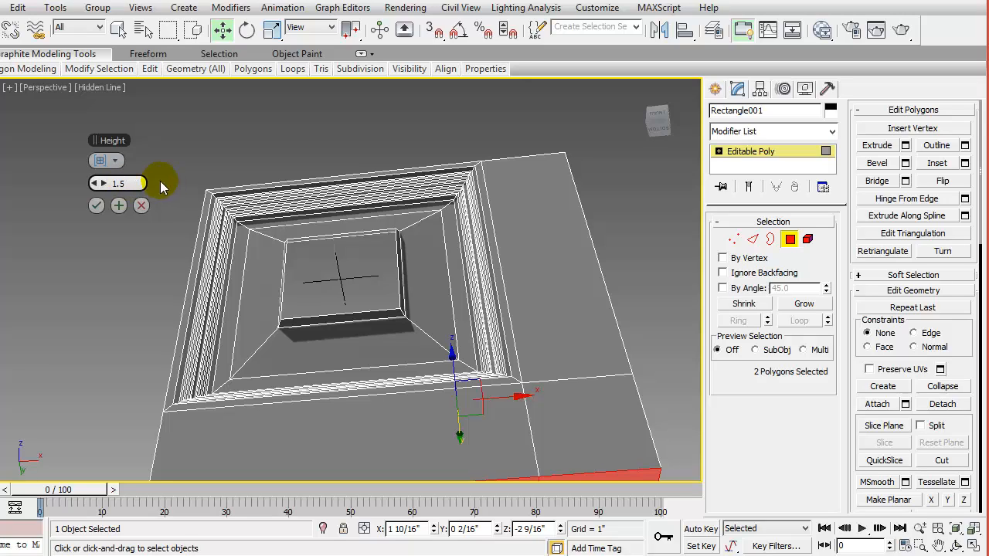
{"action": "left_click", "coordinate": [96, 207]}
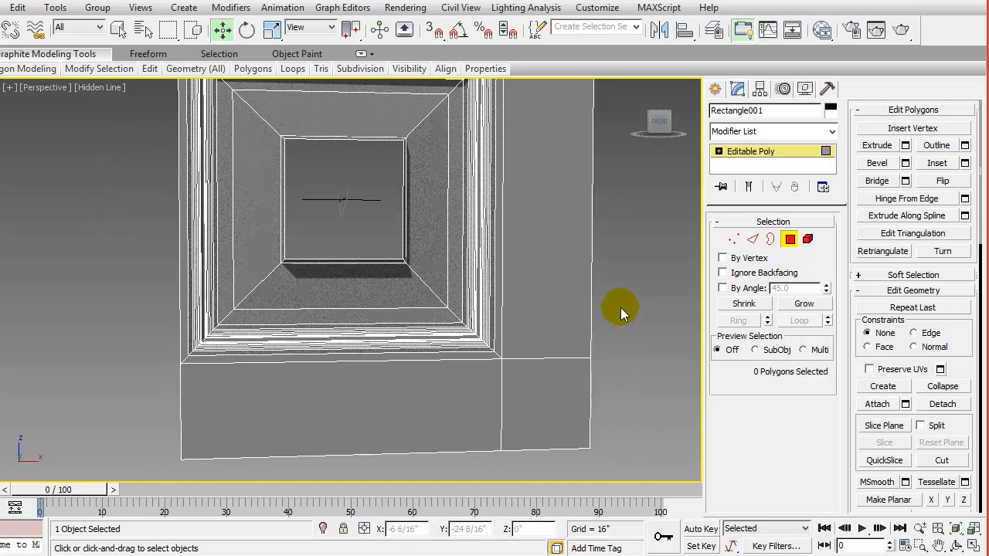
Leave polygon editing and add a Symmetry modifier to the panel with its side and bottom rails.
{"action": "scroll", "coordinate": [620, 308], "scroll_direction": "down", "scroll_amount": 2}
{"action": "scroll", "coordinate": [620, 307], "scroll_direction": "up", "scroll_amount": 2}
{"action": "scroll", "coordinate": [614, 285], "scroll_direction": "down", "scroll_amount": 2}
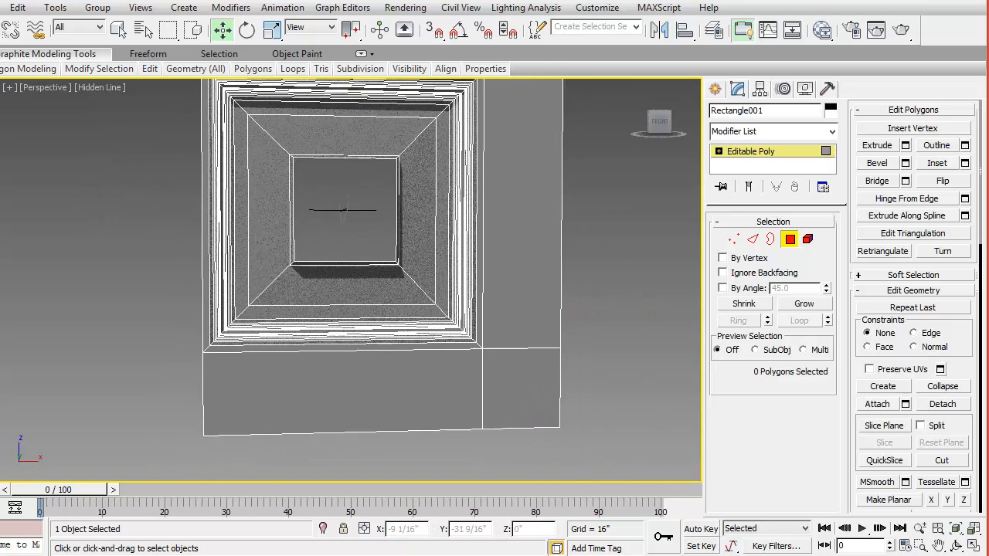
{"action": "scroll", "coordinate": [606, 264], "scroll_direction": "down", "scroll_amount": 2}
{"action": "middle_click_drag", "start_coordinate": [577, 240], "coordinate": [522, 248], "text": "alt"}
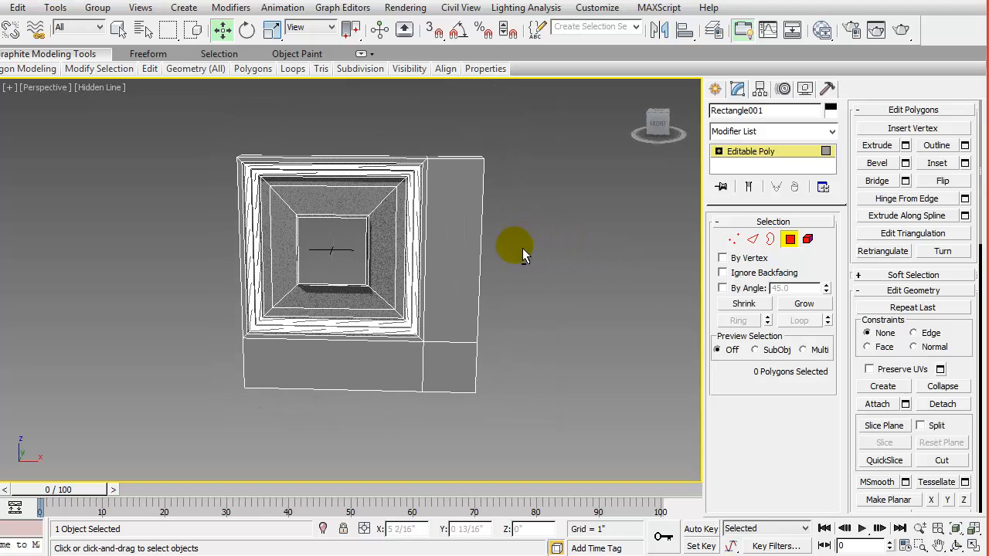
{"action": "left_click", "coordinate": [789, 239]}
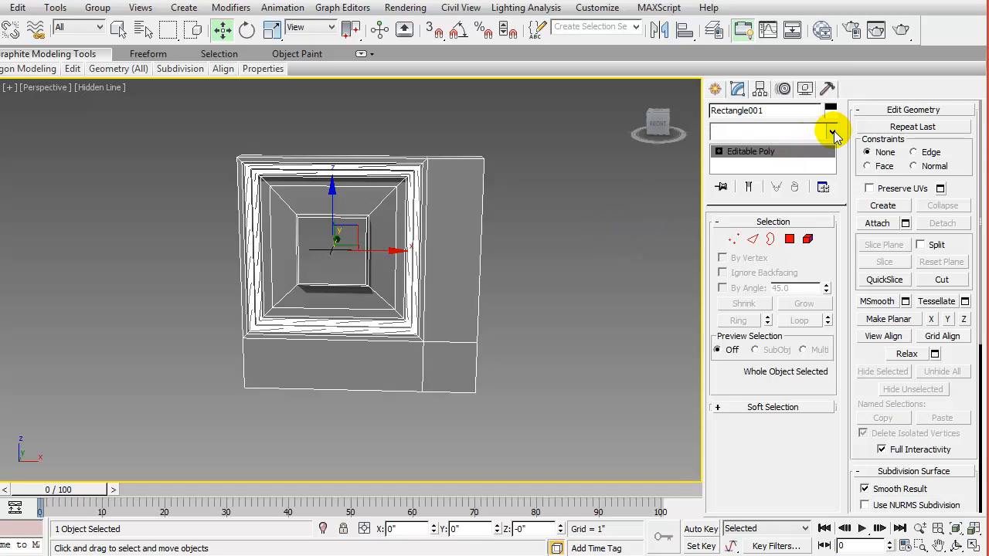
{"action": "left_click", "coordinate": [832, 133]}
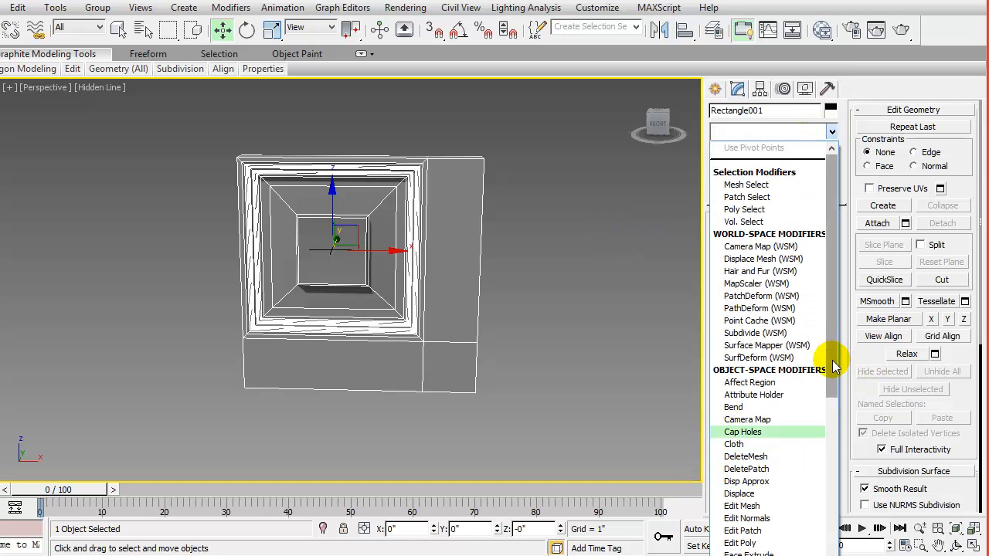
{"action": "left_click_drag", "start_coordinate": [835, 363], "coordinate": [835, 555]}
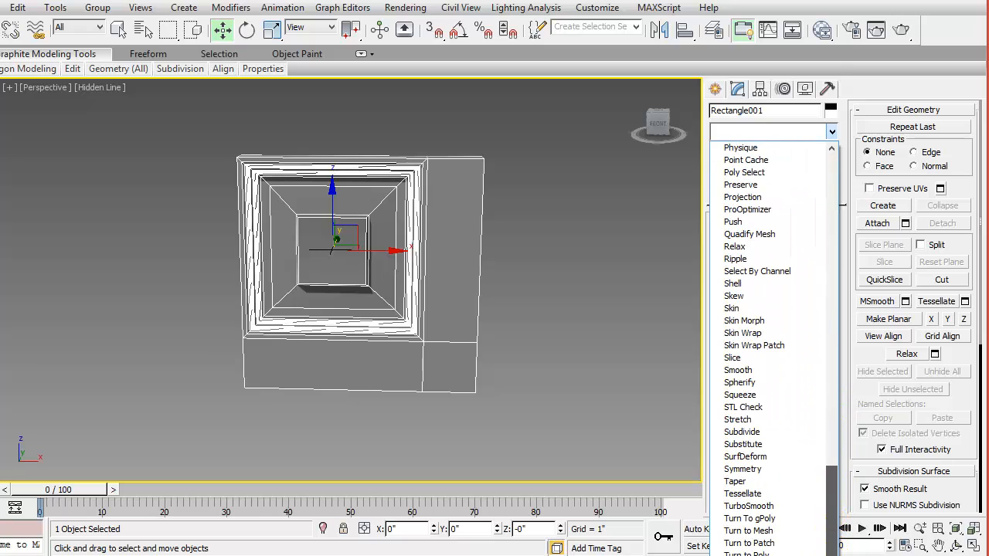
{"action": "left_click", "coordinate": [743, 469]}
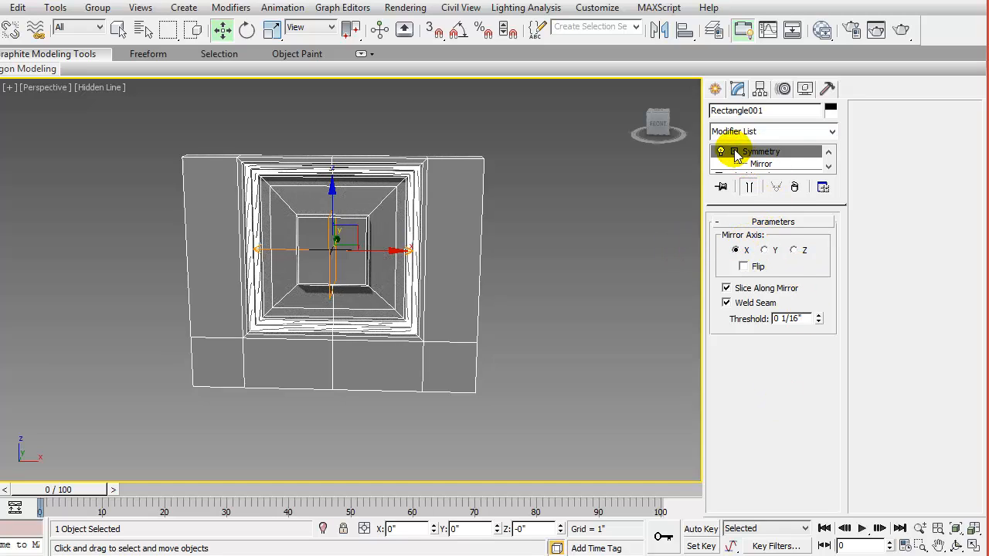
Flip the Symmetry's X mirror and move its mirror plane to about X 4 1/16", within the rail beside the panel.
{"action": "left_click", "coordinate": [759, 164]}
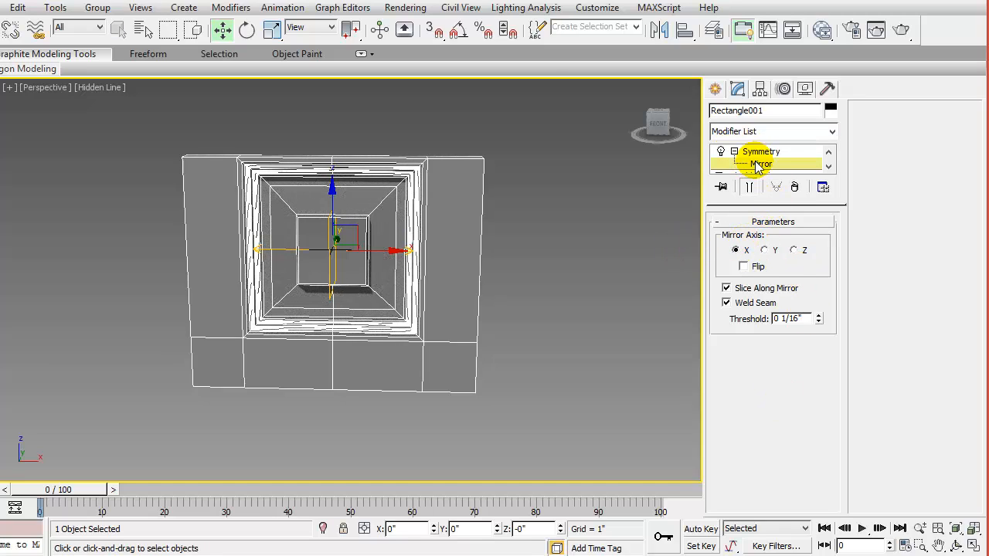
{"action": "left_click", "coordinate": [828, 167]}
{"action": "left_click_drag", "start_coordinate": [379, 264], "coordinate": [268, 263]}
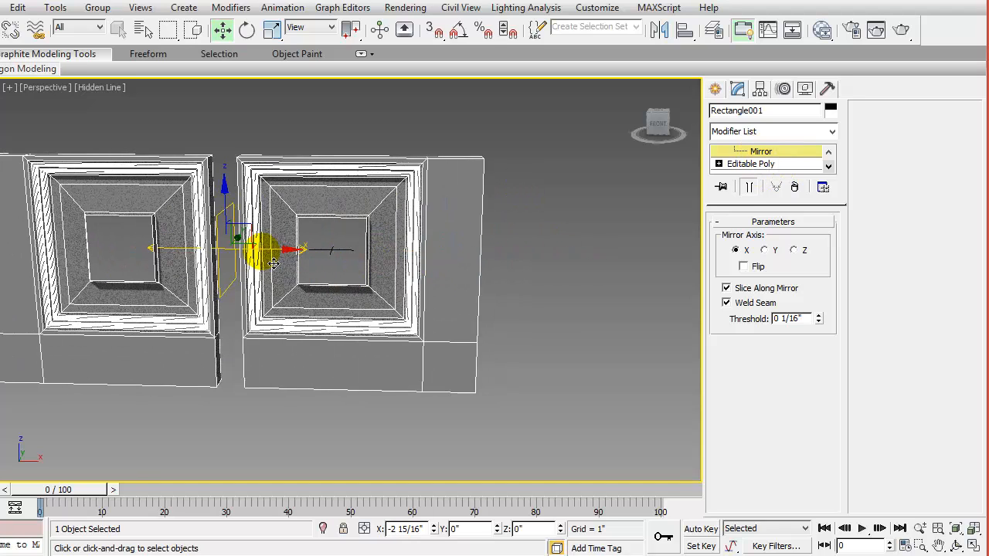
{"action": "left_click", "coordinate": [743, 267]}
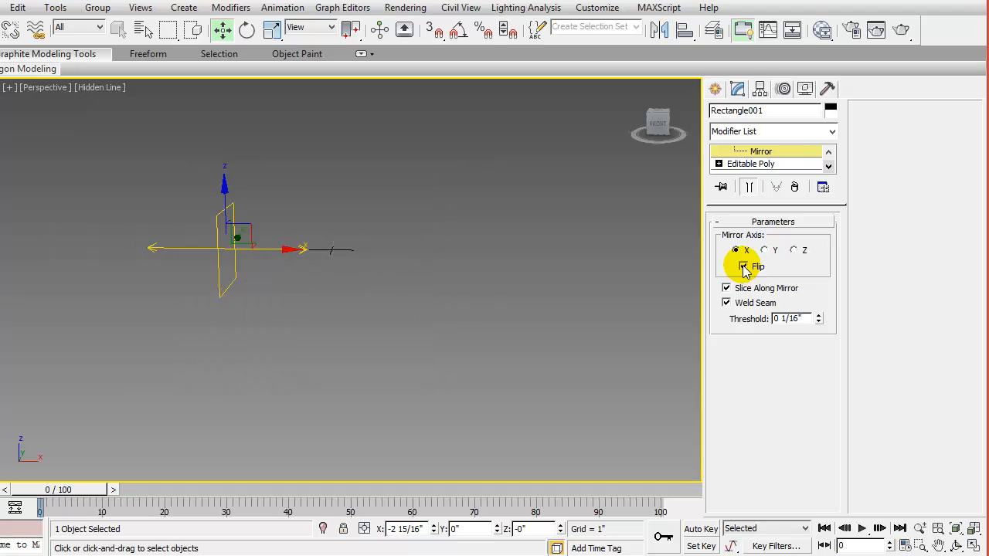
{"action": "left_click_drag", "start_coordinate": [302, 263], "coordinate": [551, 277]}
{"action": "middle_click_drag", "start_coordinate": [551, 276], "coordinate": [380, 293]}
{"action": "scroll", "coordinate": [420, 299], "scroll_direction": "up", "scroll_amount": 5}
{"action": "left_click_drag", "start_coordinate": [355, 279], "coordinate": [385, 307]}
{"action": "middle_click_drag", "start_coordinate": [397, 221], "coordinate": [419, 336]}
{"action": "middle_click_drag", "start_coordinate": [409, 291], "coordinate": [384, 359], "text": "alt"}
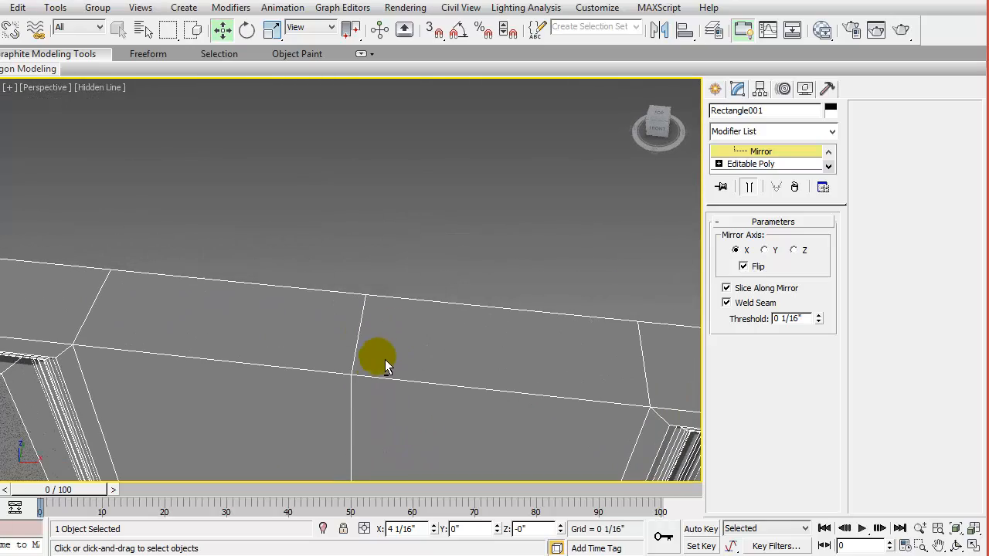
{"action": "scroll", "coordinate": [410, 309], "scroll_direction": "down", "scroll_amount": 6}
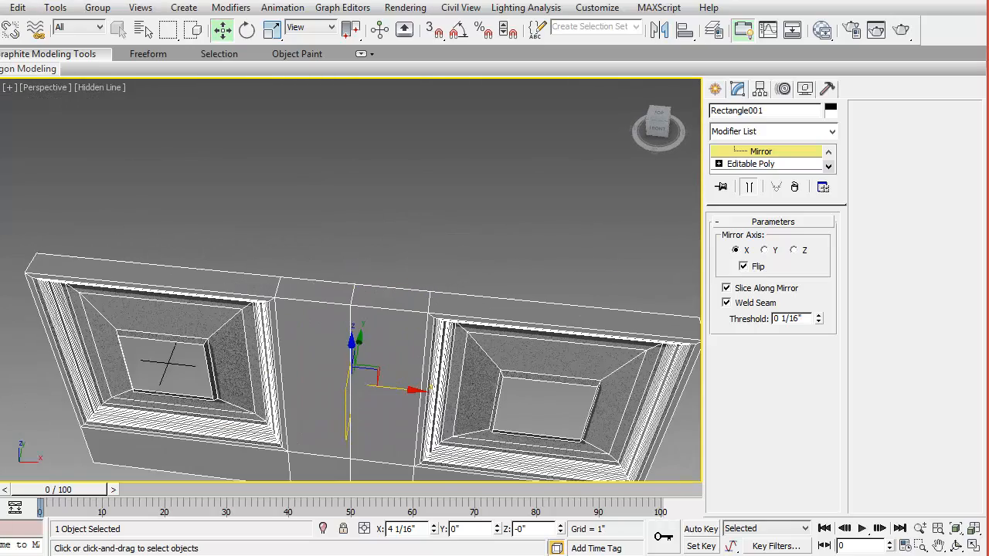
{"action": "middle_click_drag", "start_coordinate": [421, 350], "coordinate": [424, 268]}
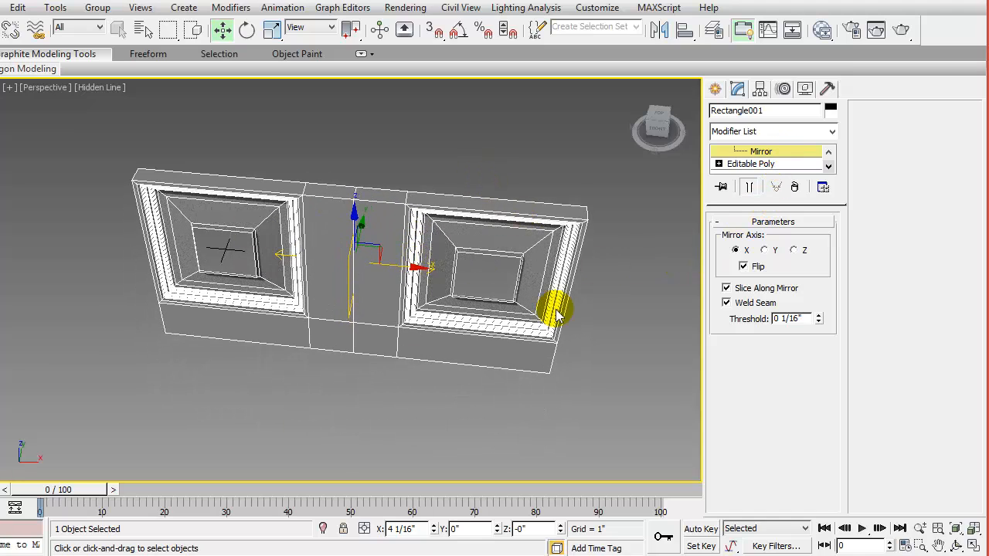
Collapse the whole modifier stack of the mirrored two-panel piece into an Editable Poly.
{"action": "right_click", "coordinate": [763, 153]}
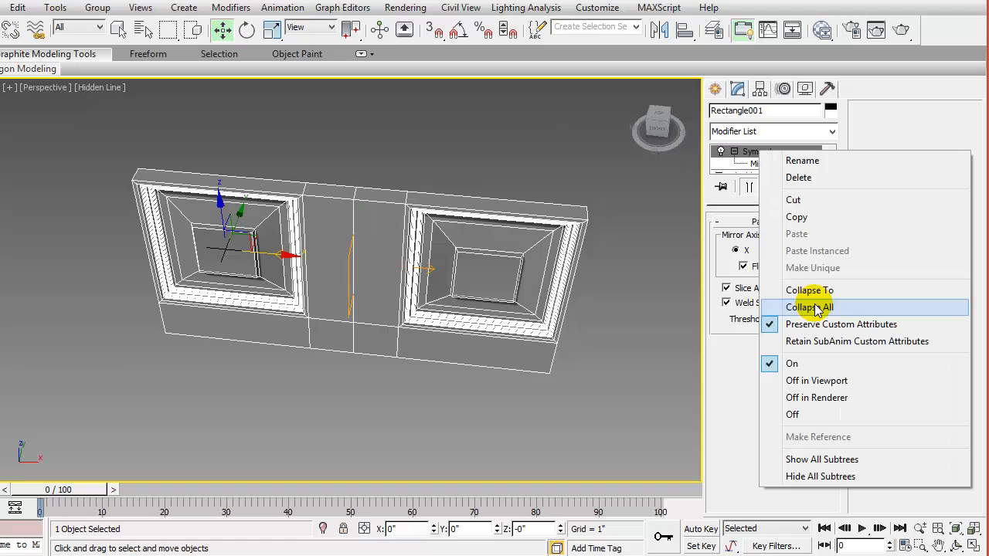
{"action": "left_click", "coordinate": [813, 306]}
{"action": "left_click", "coordinate": [553, 322]}
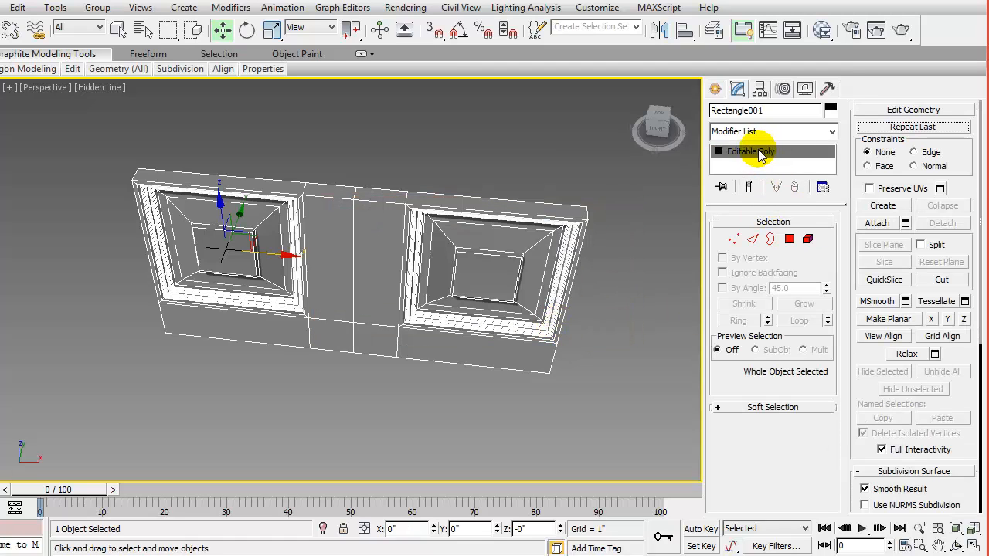
Add a new Symmetry modifier to the two-panel piece and set its mirror axis to Y.
{"action": "middle_click_drag", "start_coordinate": [481, 342], "coordinate": [521, 276], "text": "alt"}
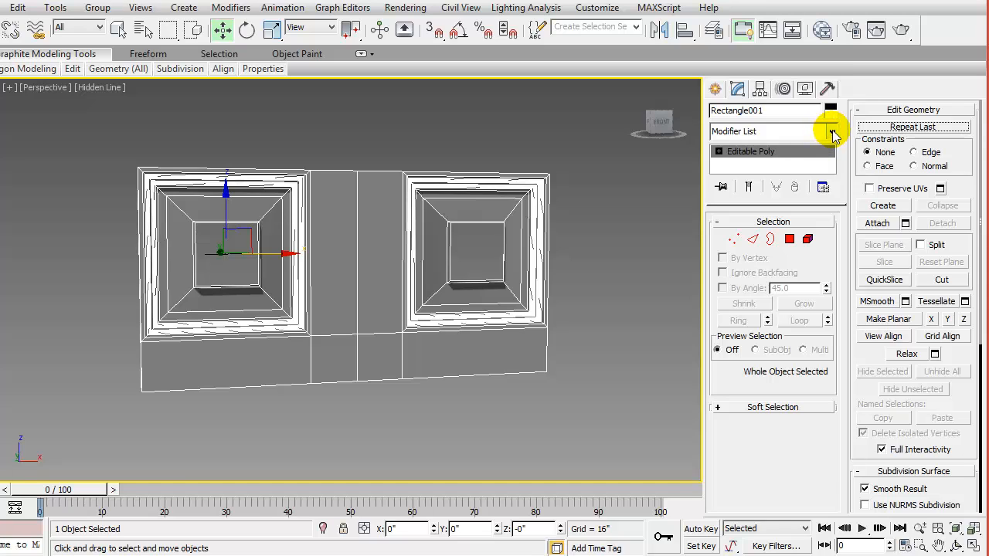
{"action": "left_click", "coordinate": [832, 133]}
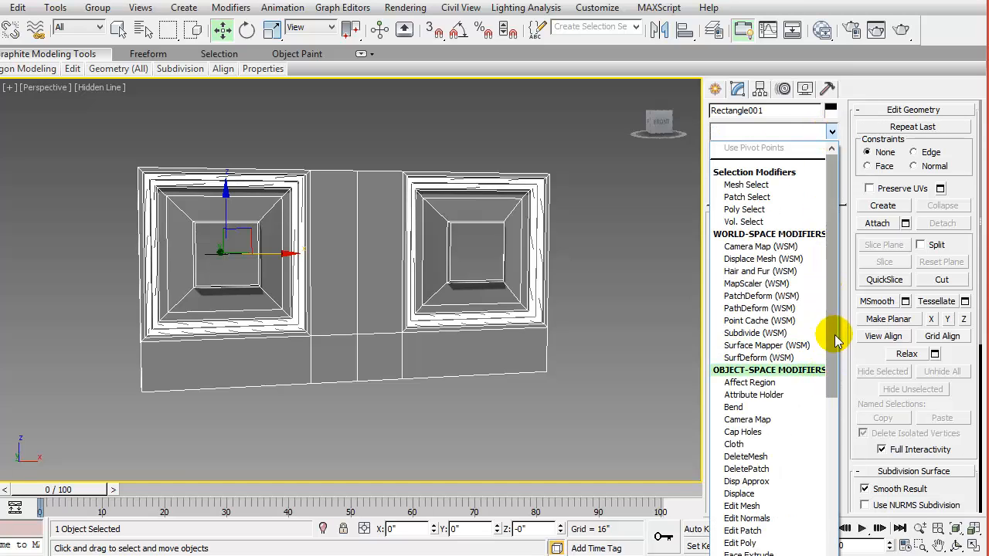
{"action": "scroll", "coordinate": [833, 331], "scroll_direction": "down", "scroll_amount": 10}
{"action": "scroll", "coordinate": [773, 347], "scroll_direction": "down", "scroll_amount": 5}
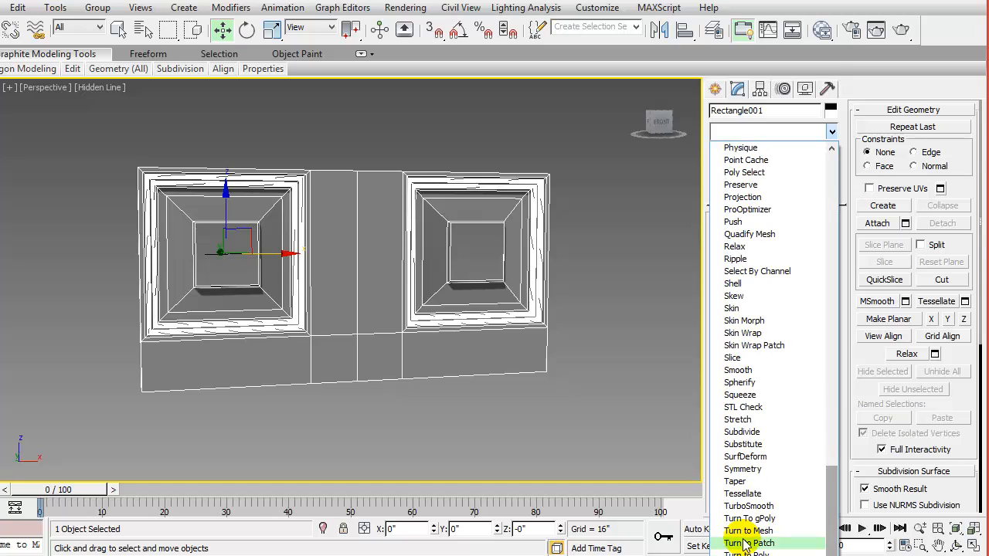
{"action": "left_click", "coordinate": [742, 469]}
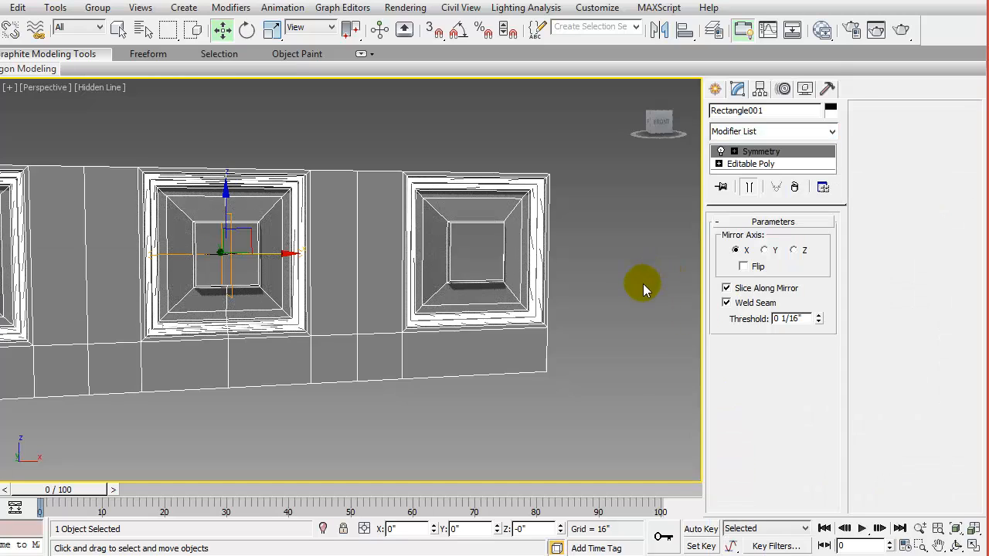
{"action": "left_click", "coordinate": [764, 250]}
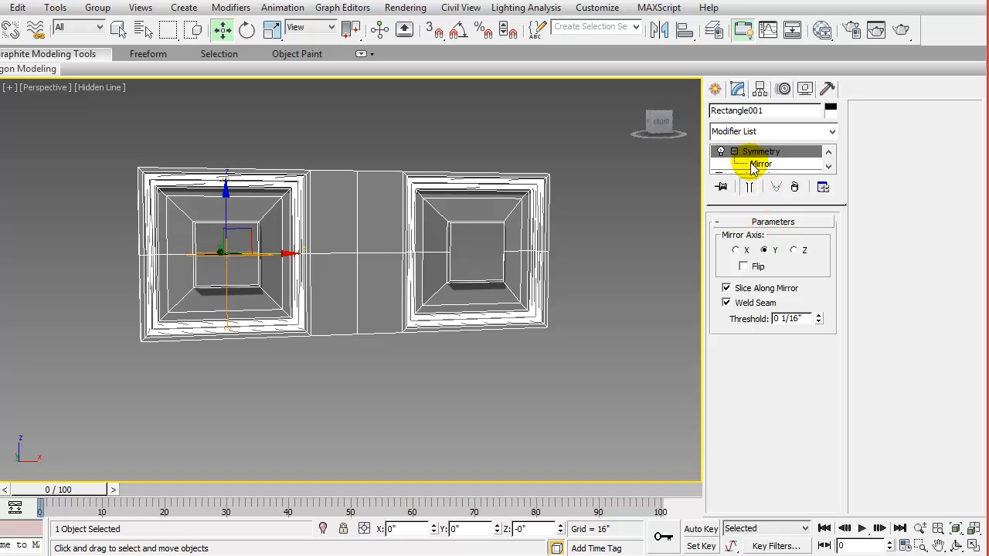
Move the Symmetry's mirror plane down to about Z -4", within the rail below the two panels.
{"action": "left_click", "coordinate": [759, 165]}
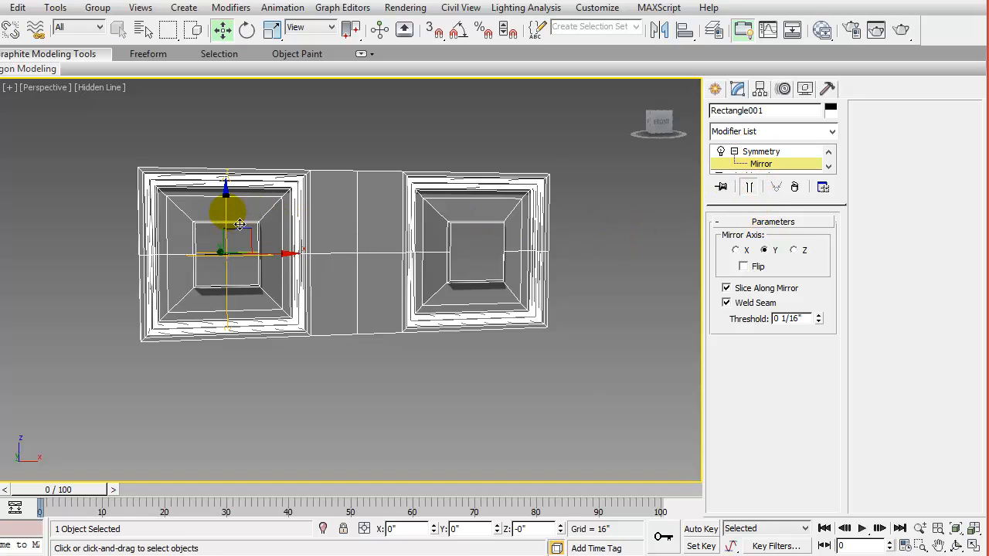
{"action": "left_click_drag", "start_coordinate": [238, 220], "coordinate": [220, 328]}
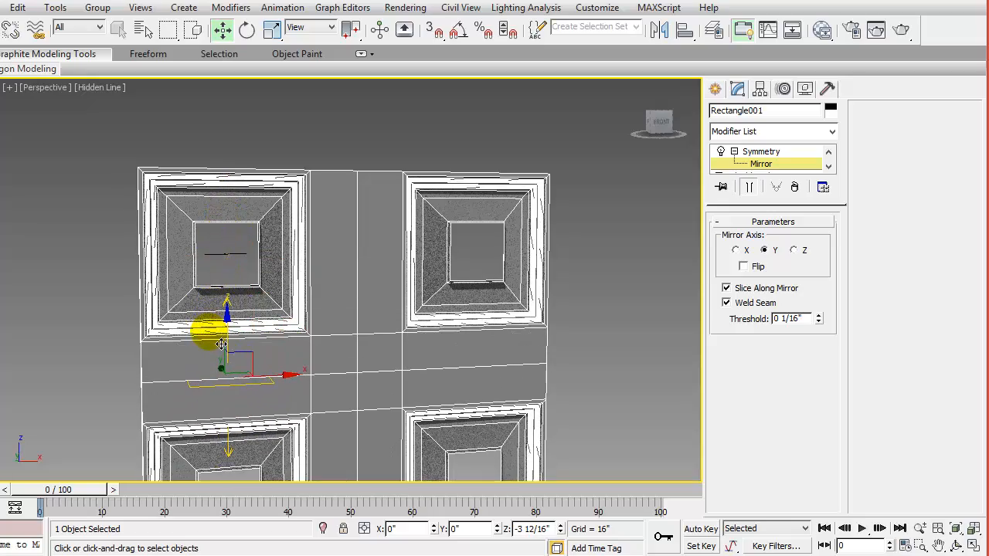
{"action": "scroll", "coordinate": [380, 287], "scroll_direction": "up", "scroll_amount": 3}
{"action": "scroll", "coordinate": [383, 289], "scroll_direction": "up", "scroll_amount": 3}
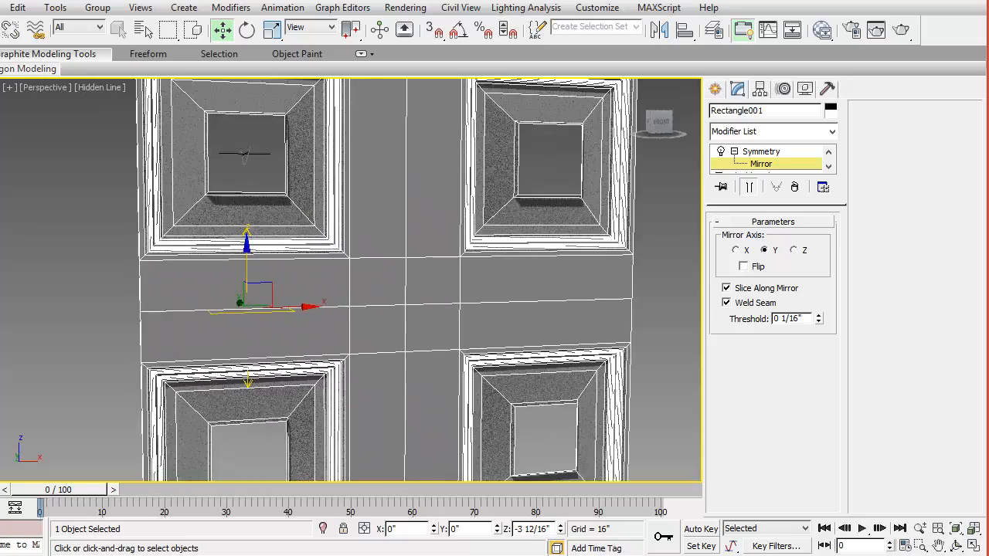
{"action": "middle_click_drag", "start_coordinate": [286, 324], "coordinate": [404, 289]}
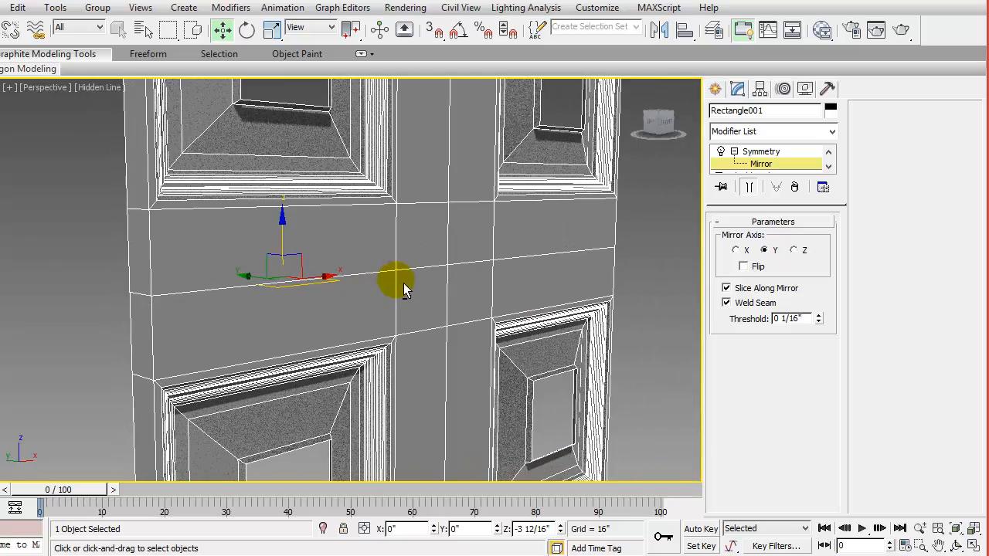
{"action": "scroll", "coordinate": [302, 306], "scroll_direction": "up", "scroll_amount": 3}
{"action": "scroll", "coordinate": [300, 306], "scroll_direction": "down", "scroll_amount": 5}
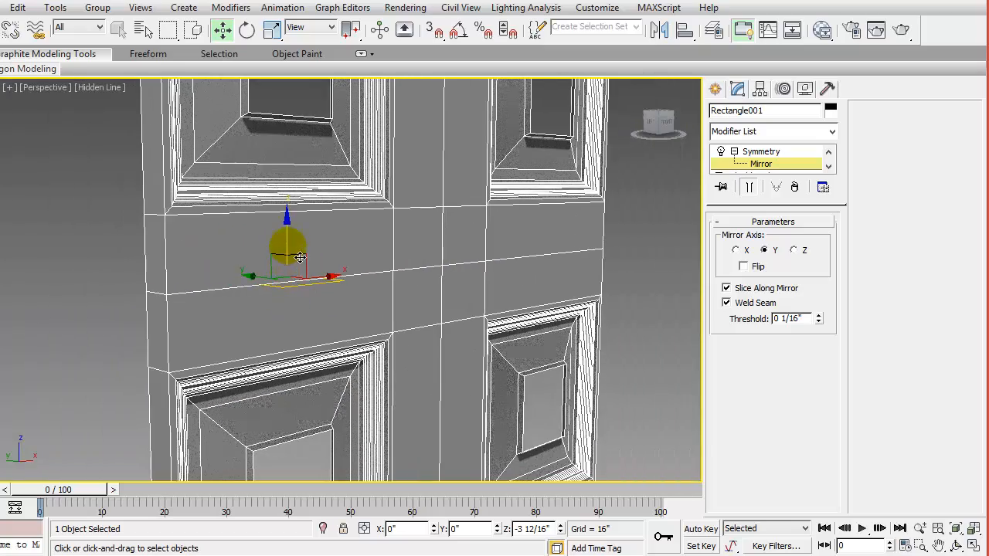
{"action": "mouse_move", "coordinate": [300, 257]}
{"action": "left_mouse_down"}
{"action": "mouse_move", "coordinate": [295, 298]}
{"action": "mouse_move", "coordinate": [294, 274]}
{"action": "left_mouse_up"}
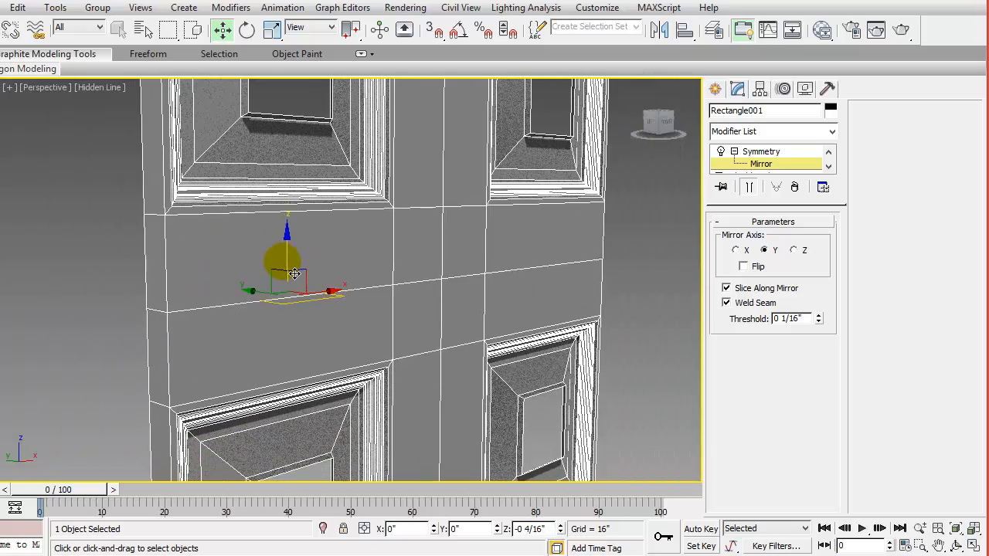
{"action": "scroll", "coordinate": [186, 326], "scroll_direction": "up", "scroll_amount": 2}
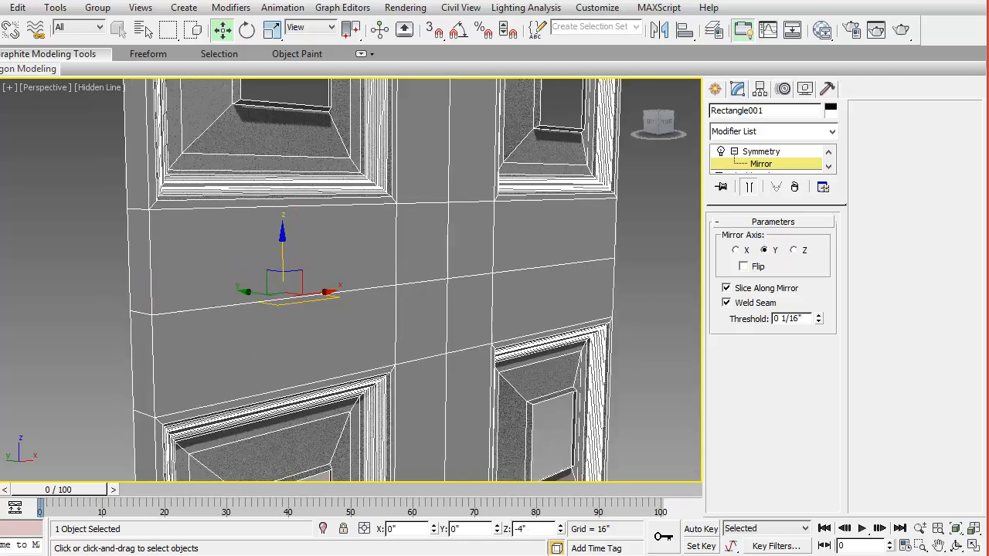
{"action": "scroll", "coordinate": [256, 309], "scroll_direction": "up", "scroll_amount": 5}
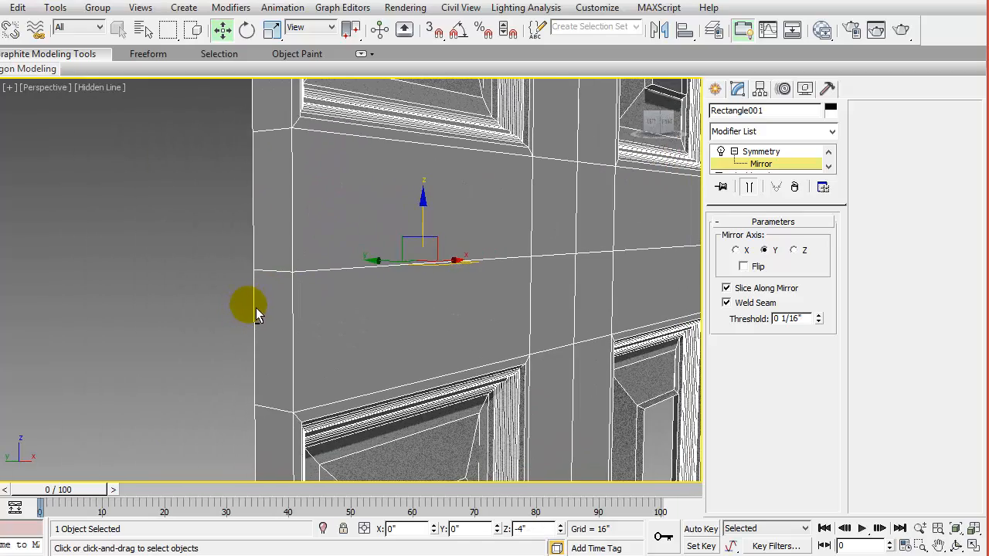
{"action": "scroll", "coordinate": [258, 305], "scroll_direction": "down", "scroll_amount": 6}
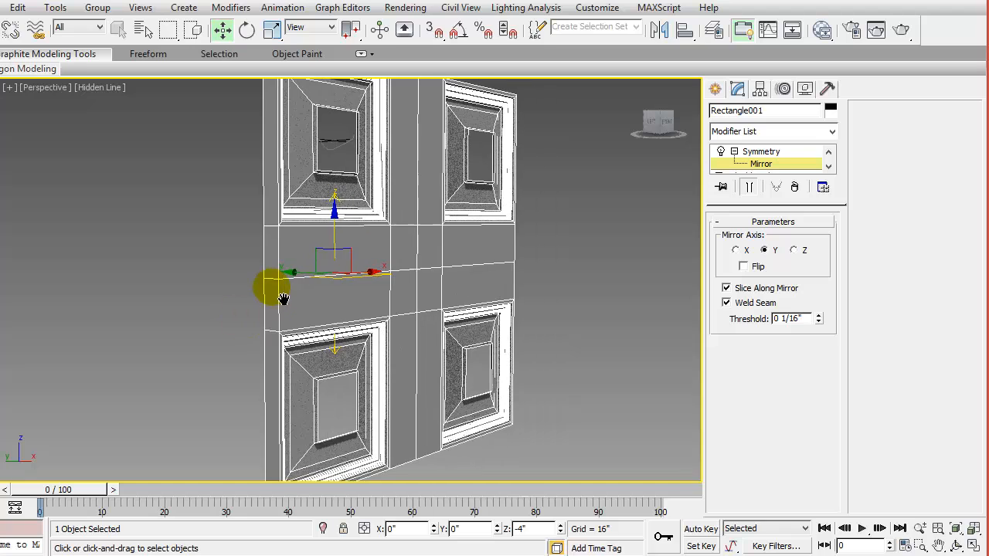
{"action": "middle_click_drag", "start_coordinate": [328, 290], "coordinate": [435, 273], "text": "alt"}
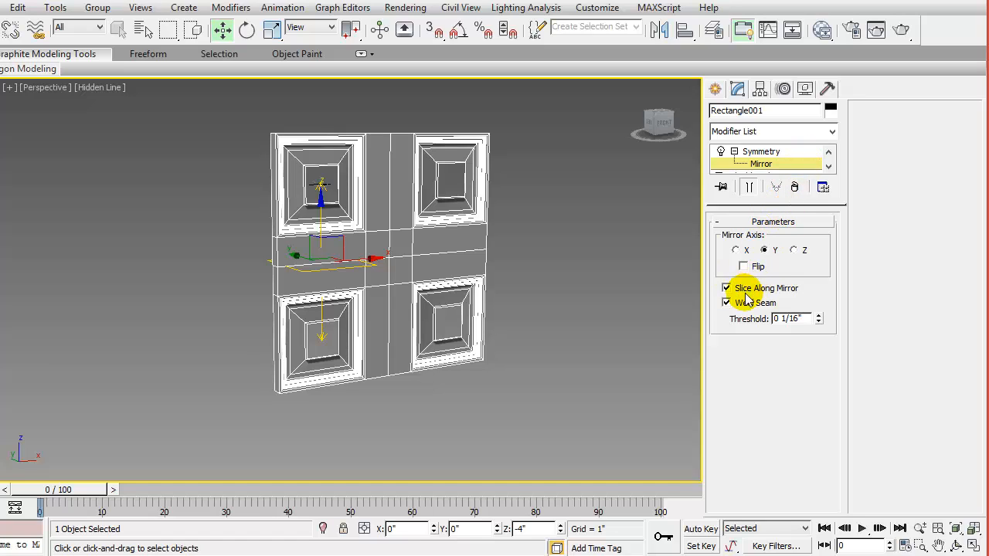
Collapse the Symmetry modifier of the four-panel piece into the Editable Poly.
{"action": "left_click", "coordinate": [758, 153]}
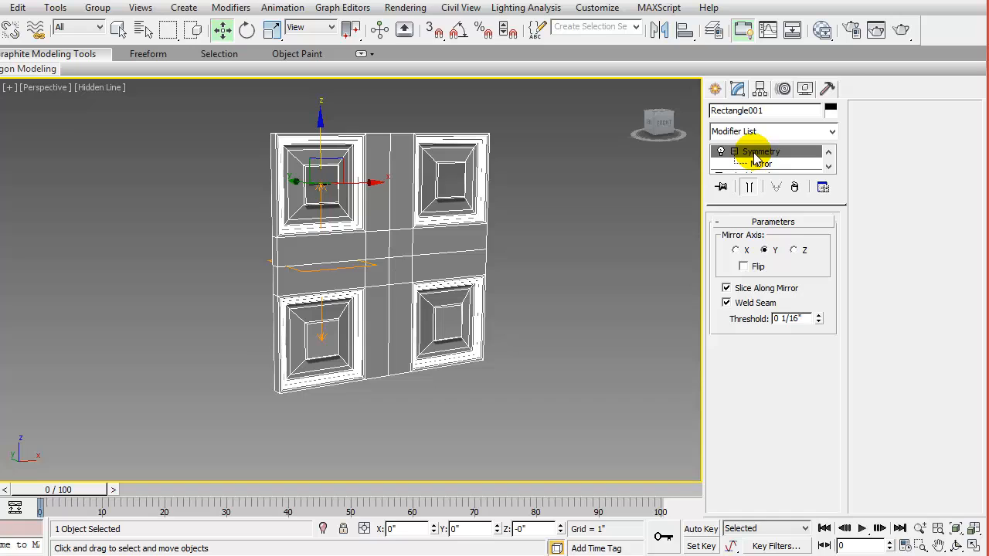
{"action": "right_click", "coordinate": [756, 157]}
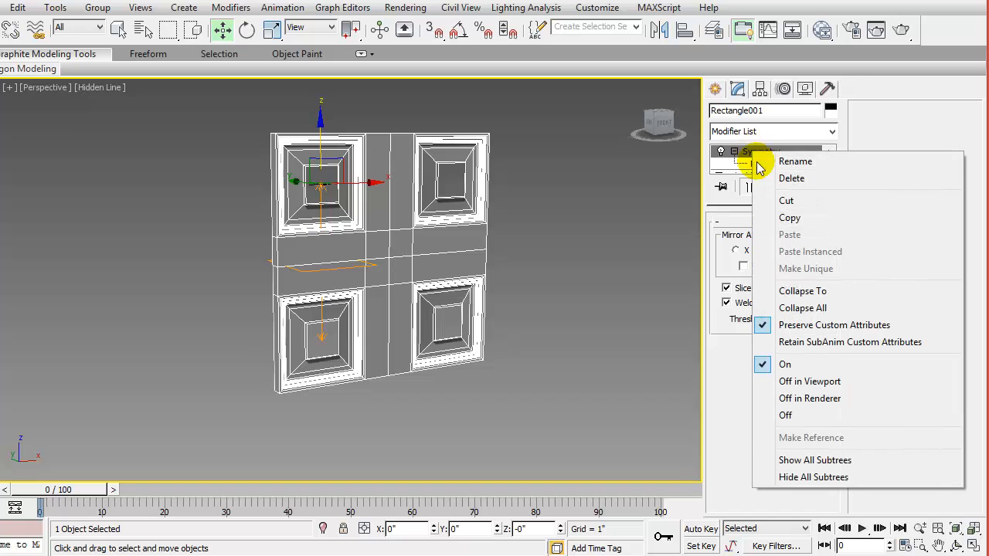
{"action": "left_click", "coordinate": [823, 311]}
{"action": "left_click", "coordinate": [554, 322]}
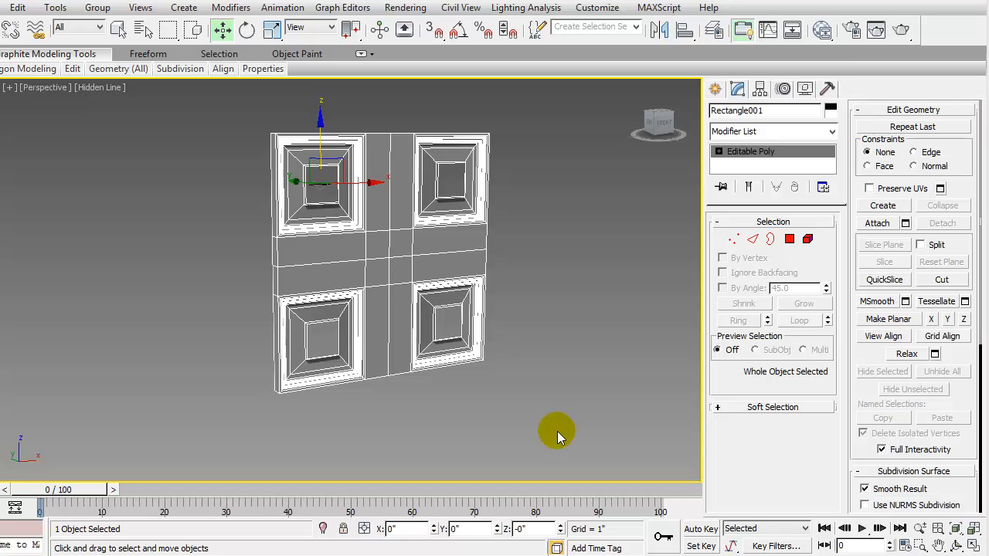
Add another Symmetry modifier with mirror axis Y and move its mirror plane down to about Z -9 12/16", through the lower panels.
{"action": "left_click", "coordinate": [833, 136]}
{"action": "left_click_drag", "start_coordinate": [832, 159], "coordinate": [819, 455]}
{"action": "left_click", "coordinate": [738, 469]}
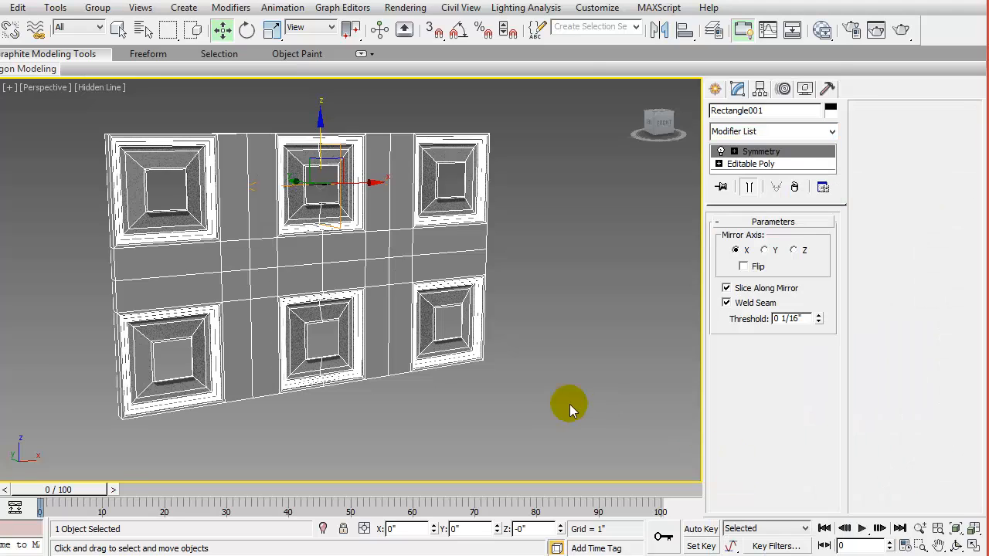
{"action": "left_click", "coordinate": [764, 251]}
{"action": "key", "text": "1"}
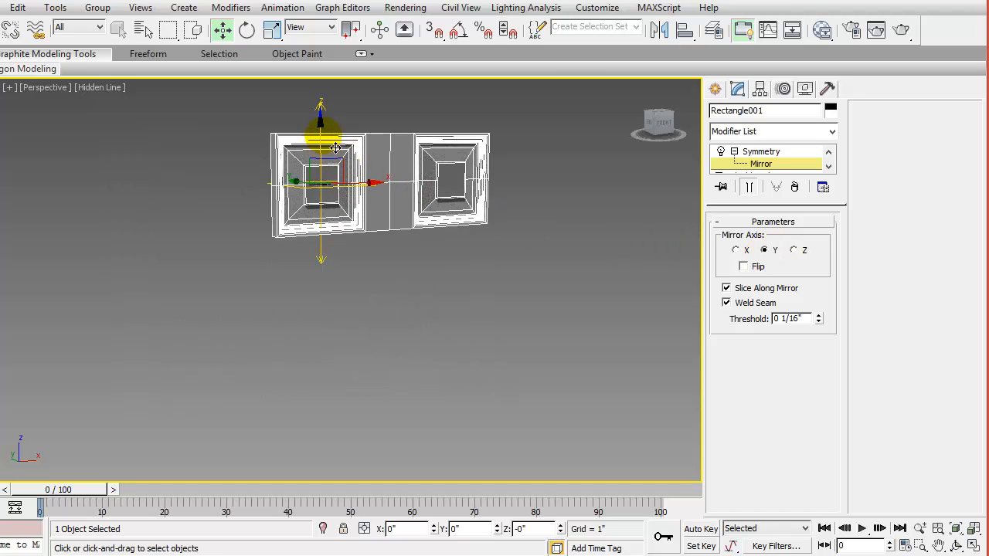
{"action": "left_click_drag", "start_coordinate": [332, 138], "coordinate": [337, 323]}
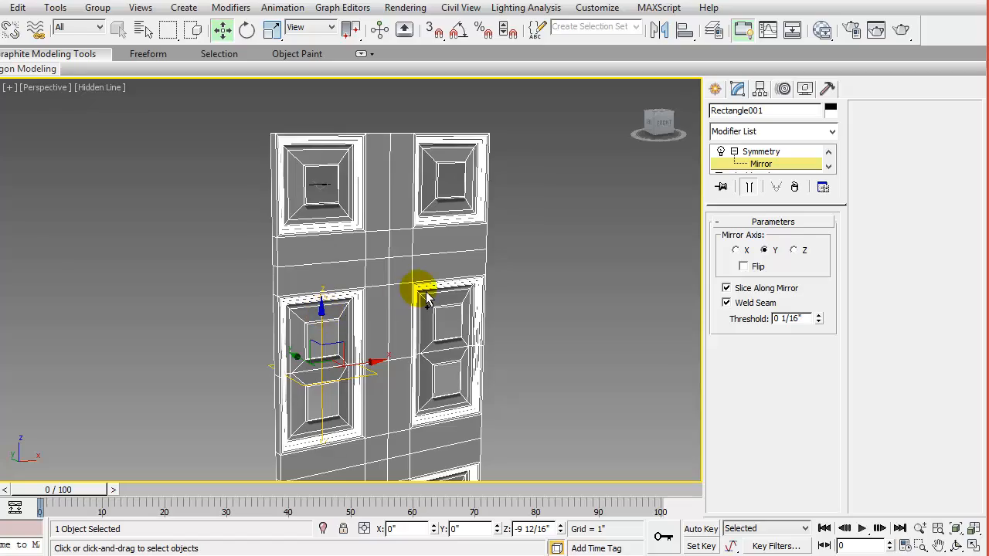
Raise the Symmetry's mirror plane to about Z -8 13/16" so each split middle panel becomes one single raised panel.
{"action": "scroll", "coordinate": [425, 298], "scroll_direction": "down", "scroll_amount": 4}
{"action": "middle_click_drag", "start_coordinate": [417, 324], "coordinate": [422, 281]}
{"action": "scroll", "coordinate": [379, 299], "scroll_direction": "up", "scroll_amount": 10}
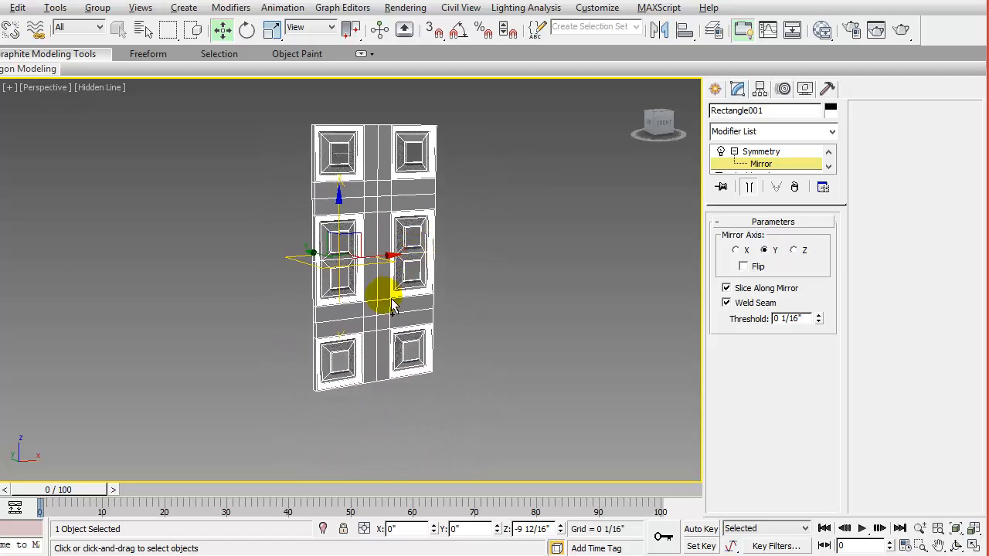
{"action": "scroll", "coordinate": [386, 243], "scroll_direction": "down", "scroll_amount": 3}
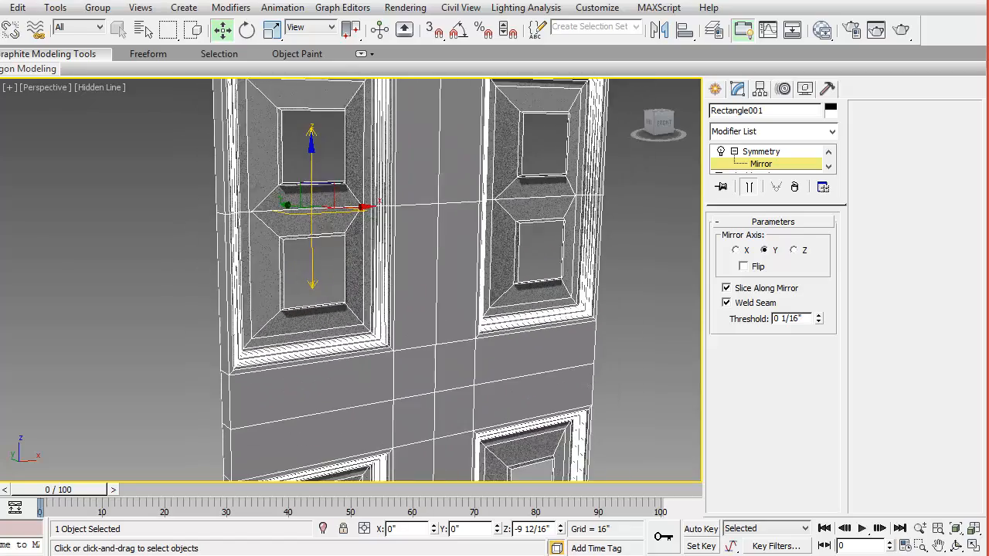
{"action": "middle_click_drag", "start_coordinate": [386, 243], "coordinate": [386, 281]}
{"action": "scroll", "coordinate": [387, 280], "scroll_direction": "up", "scroll_amount": 3}
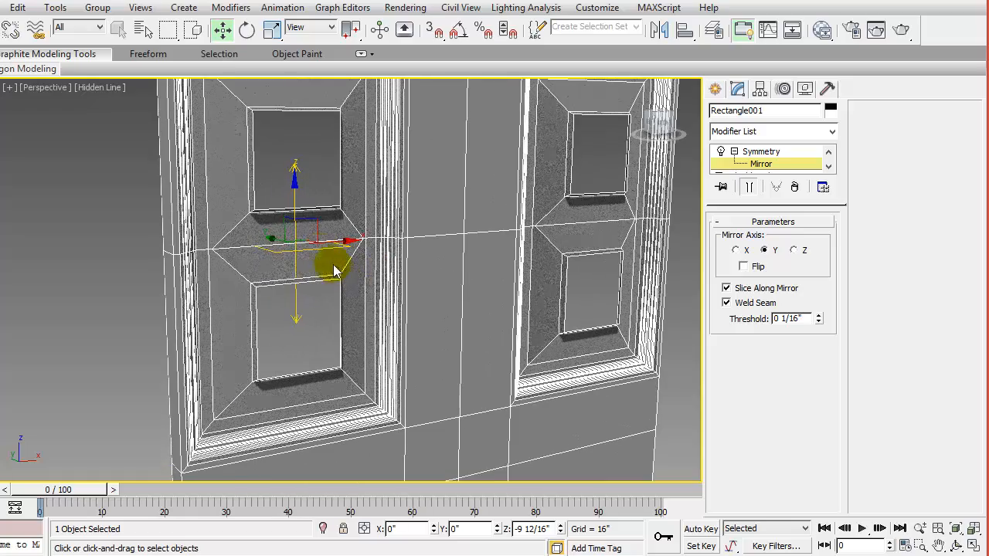
{"action": "left_click_drag", "start_coordinate": [295, 192], "coordinate": [309, 237]}
{"action": "scroll", "coordinate": [307, 279], "scroll_direction": "down", "scroll_amount": 6}
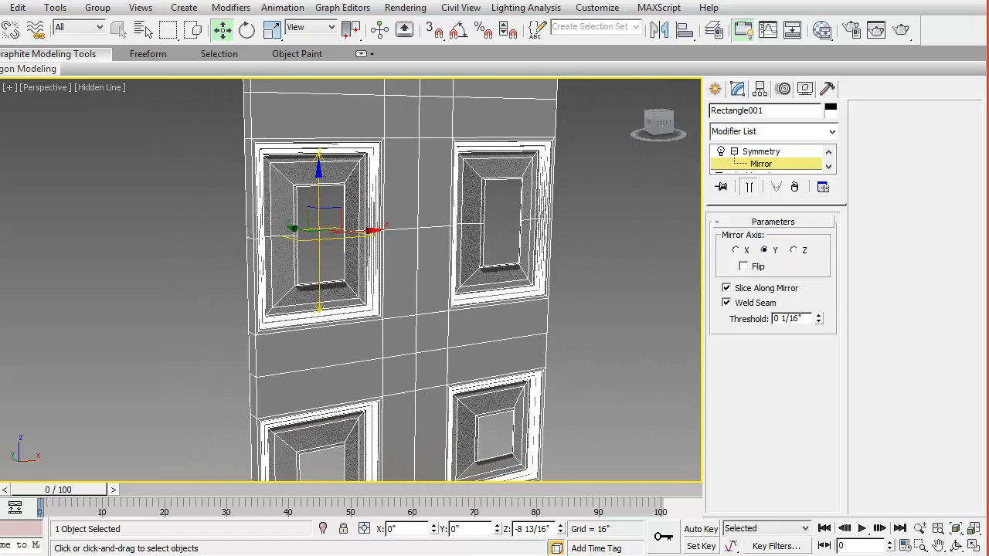
{"action": "middle_click_drag", "start_coordinate": [311, 278], "coordinate": [311, 308]}
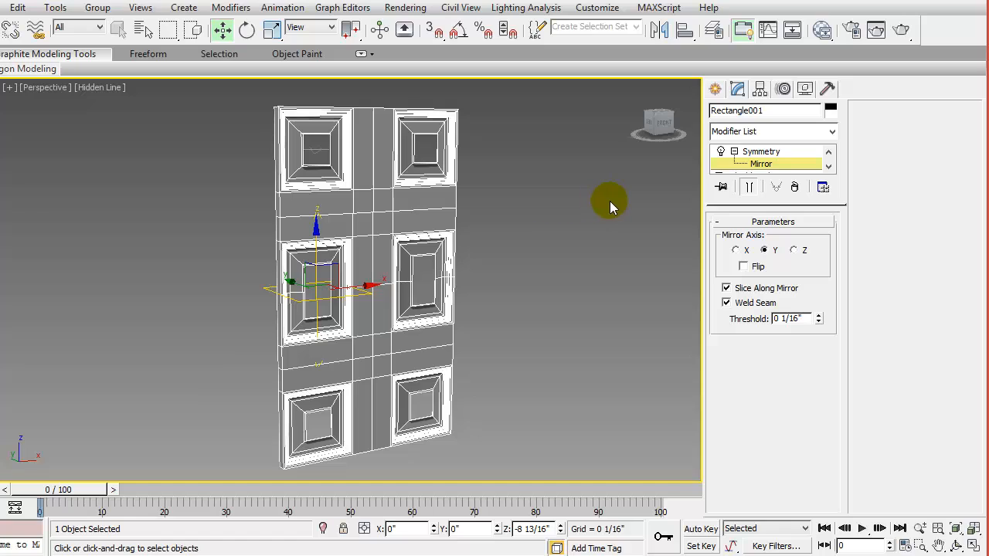
Collapse the Symmetry modifier of the six-panel piece into the Editable Poly.
{"action": "left_click", "coordinate": [775, 153]}
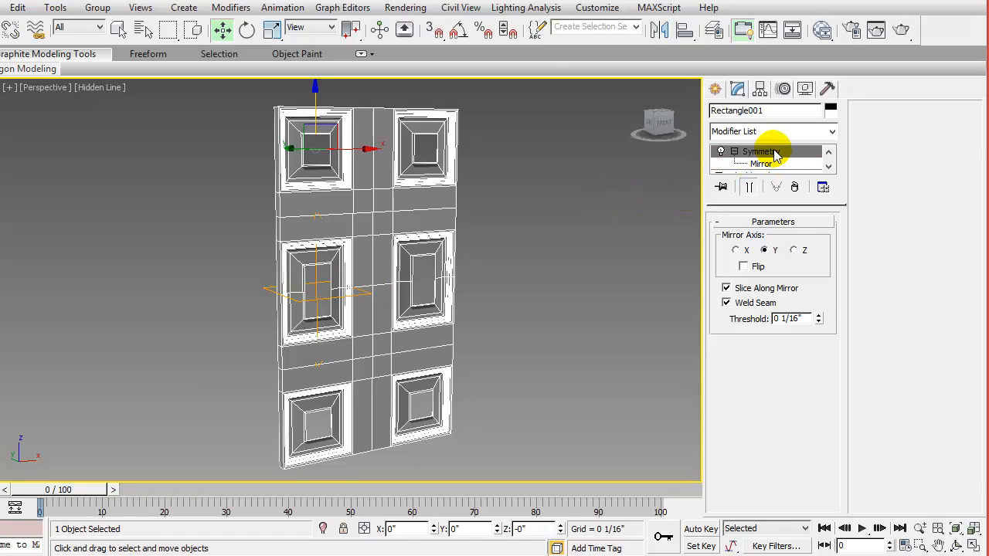
{"action": "right_click", "coordinate": [775, 153]}
{"action": "left_click", "coordinate": [821, 301]}
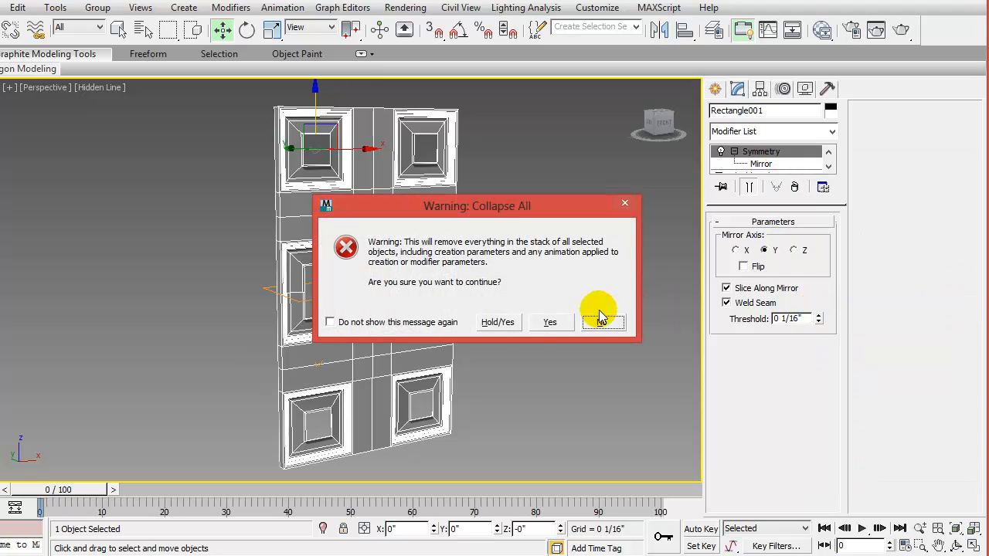
{"action": "left_click", "coordinate": [549, 322]}
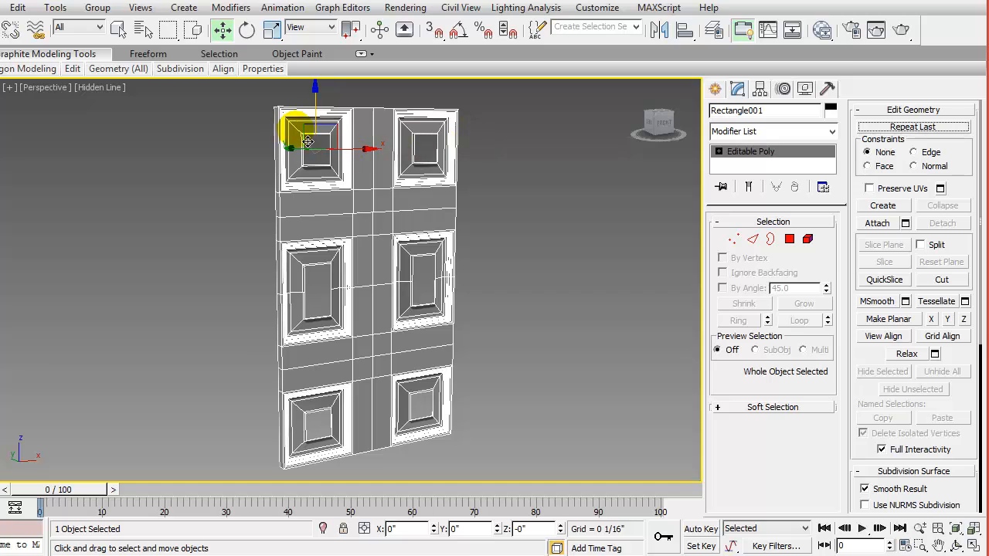
Center the door's pivot point to the object using Affect Pivot Only, and deselect the door.
{"action": "left_click", "coordinate": [760, 88]}
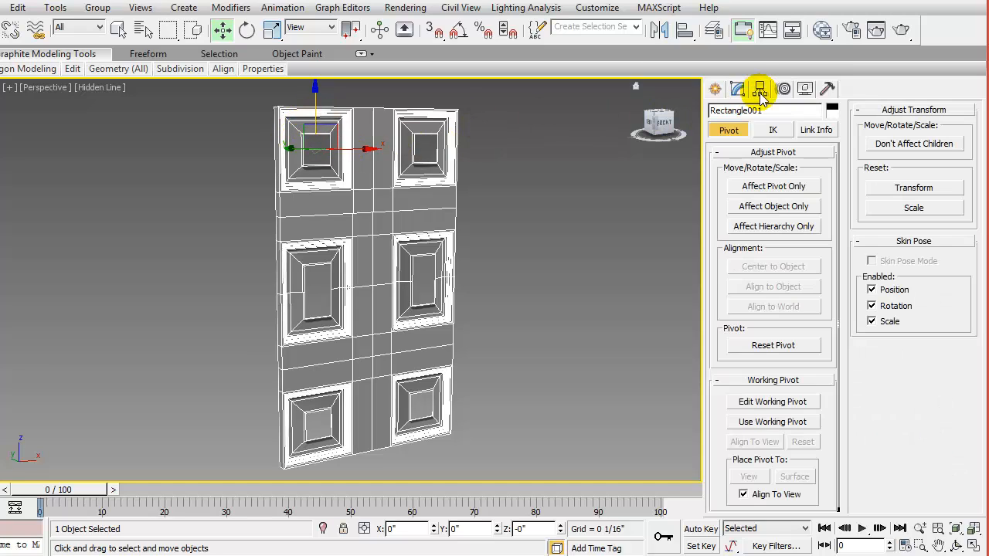
{"action": "left_click", "coordinate": [773, 189]}
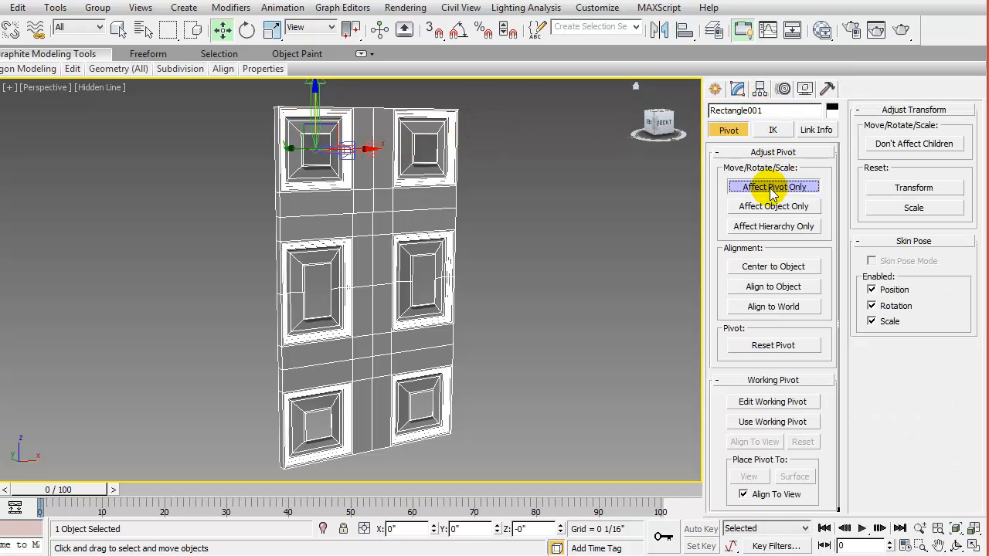
{"action": "left_click", "coordinate": [773, 268]}
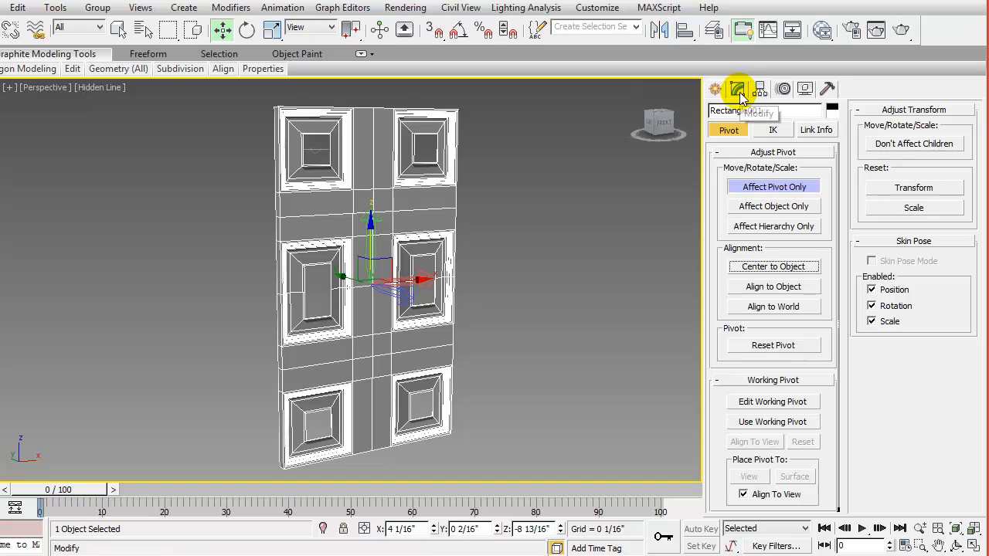
{"action": "left_click", "coordinate": [729, 129]}
{"action": "left_click", "coordinate": [628, 205]}
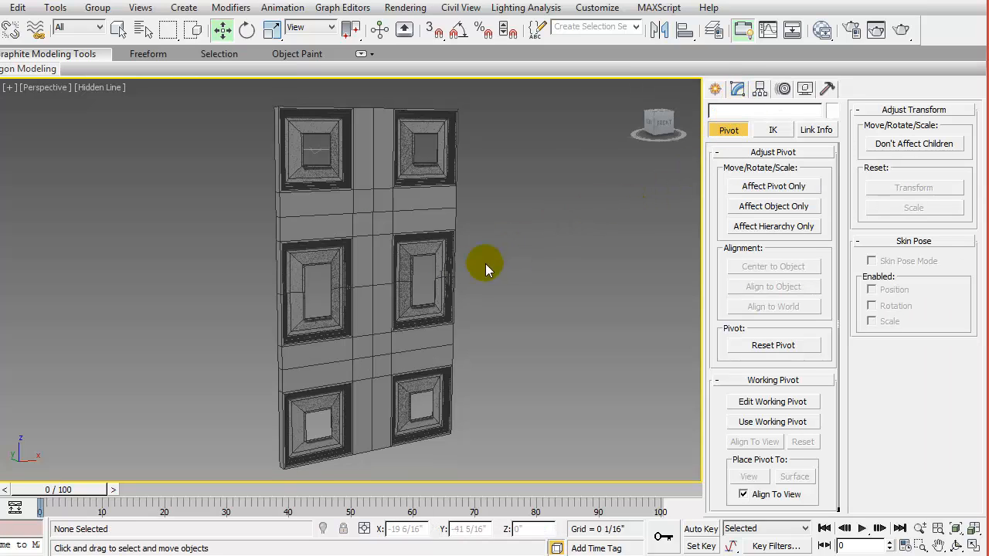
Select the door and render it from a raised angle that shows its top edge.
{"action": "left_click", "coordinate": [412, 297]}
{"action": "middle_click_drag", "start_coordinate": [406, 296], "coordinate": [381, 313], "text": "alt"}
{"action": "left_click", "coordinate": [900, 33]}
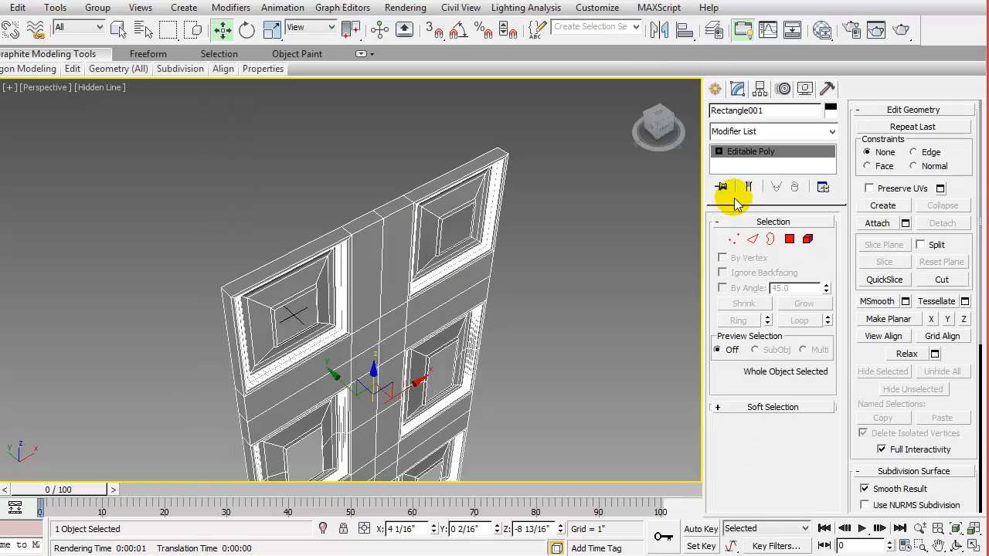
Select the four polygons along the door's top edge, consult the 6_panel_Door_elev drawing, and extrude them by 6".
{"action": "left_click", "coordinate": [753, 153]}
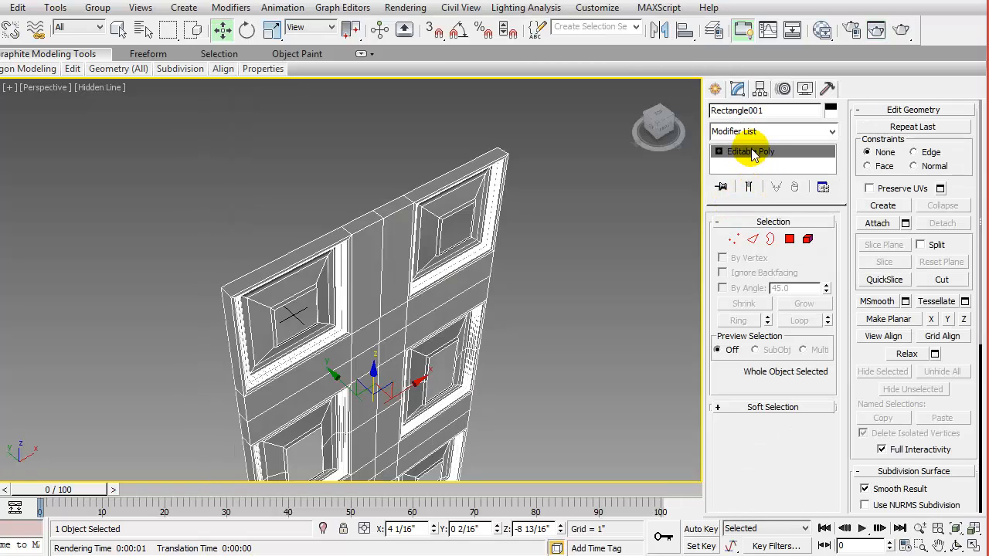
{"action": "left_click", "coordinate": [790, 240]}
{"action": "left_click", "coordinate": [473, 184]}
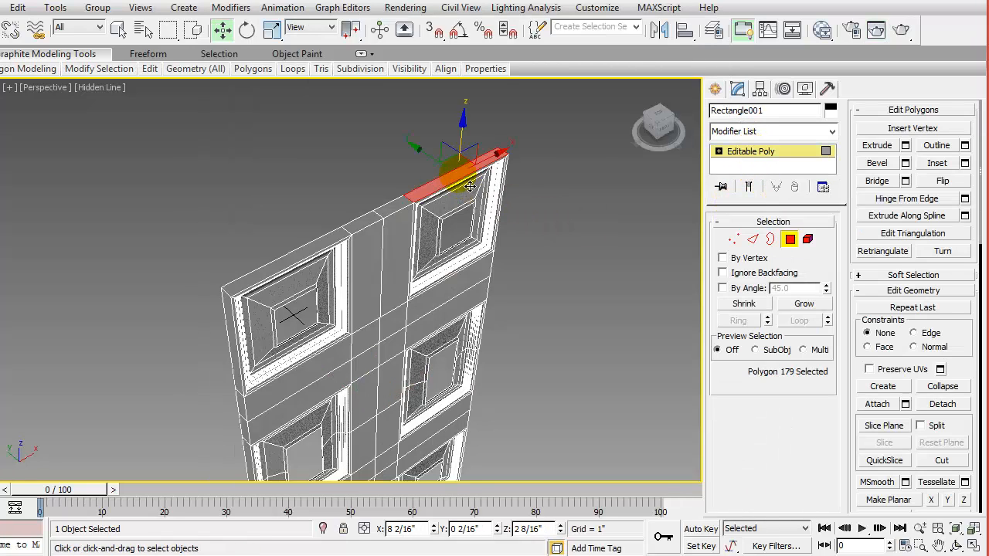
{"action": "left_click", "coordinate": [405, 218], "text": "ctrl"}
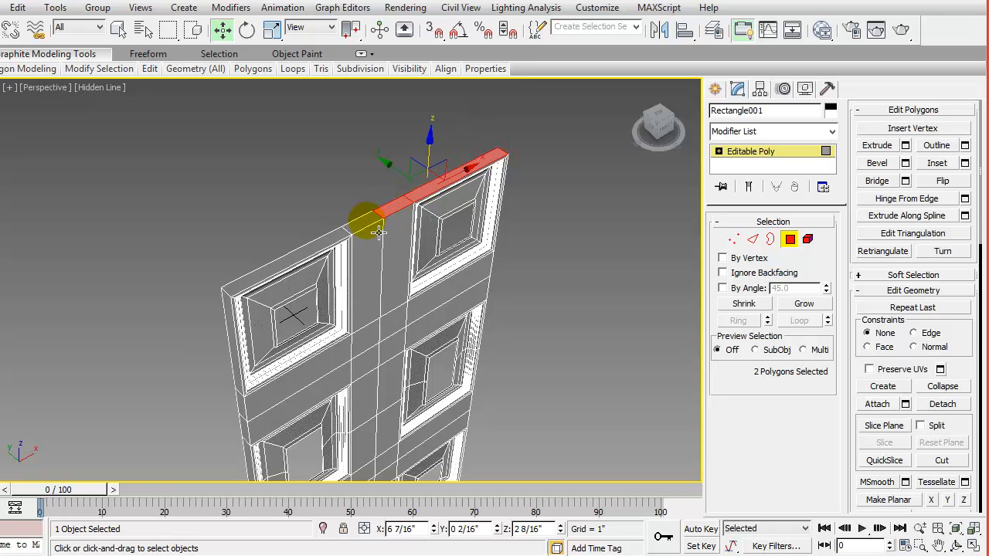
{"action": "left_click", "coordinate": [332, 253], "text": "ctrl"}
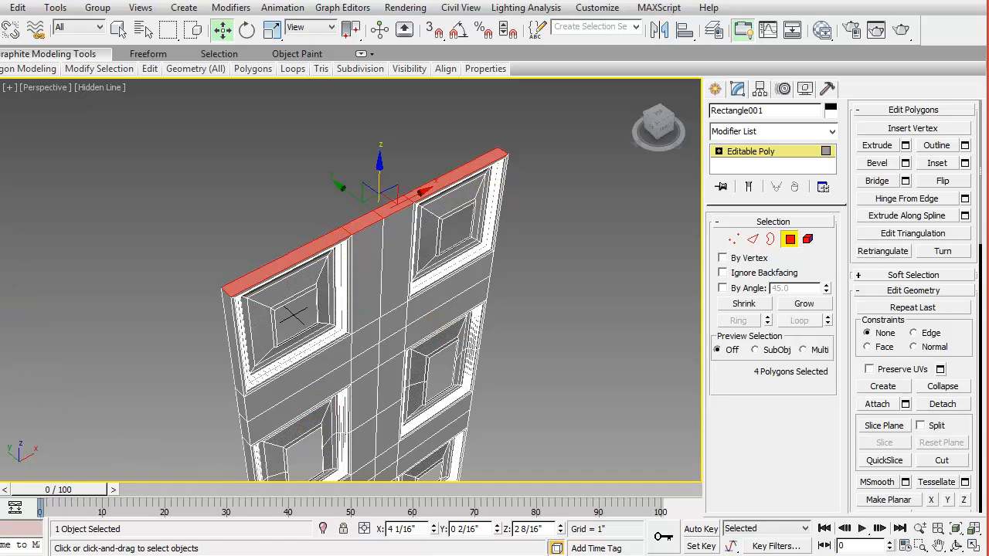
{"action": "key", "text": "alt+Tab"}
{"action": "left_click_drag", "start_coordinate": [9, 25], "coordinate": [127, 14]}
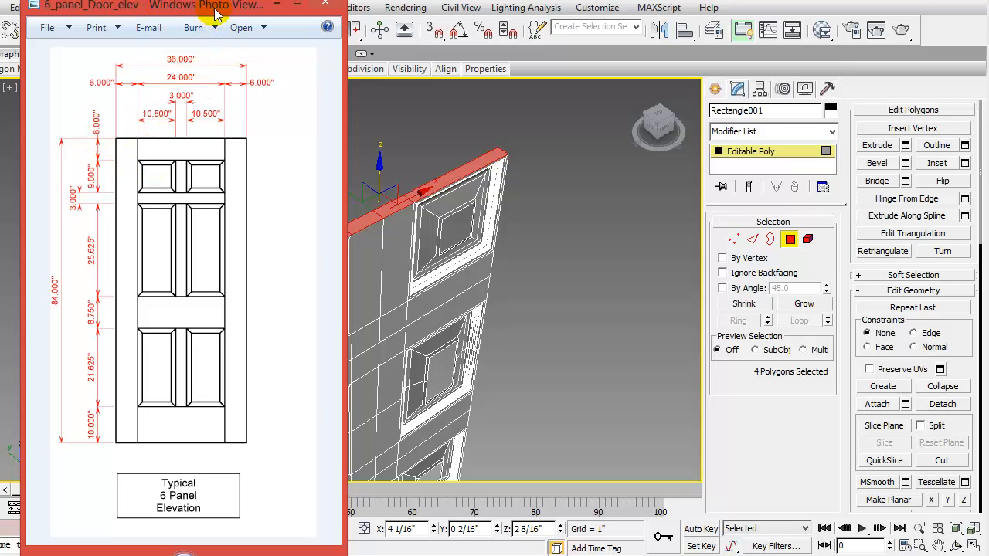
{"action": "left_click_drag", "start_coordinate": [217, 13], "coordinate": [123, 44]}
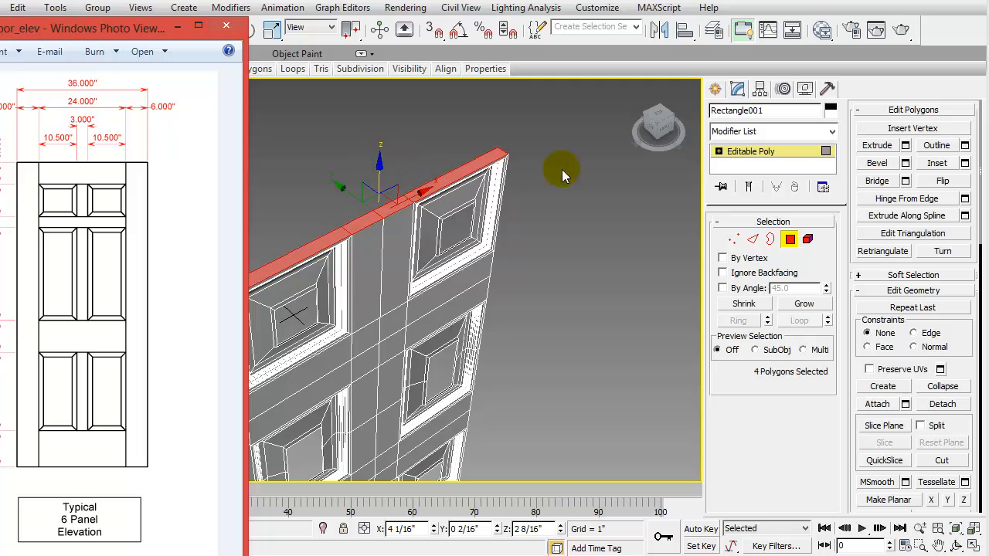
{"action": "left_click", "coordinate": [906, 145]}
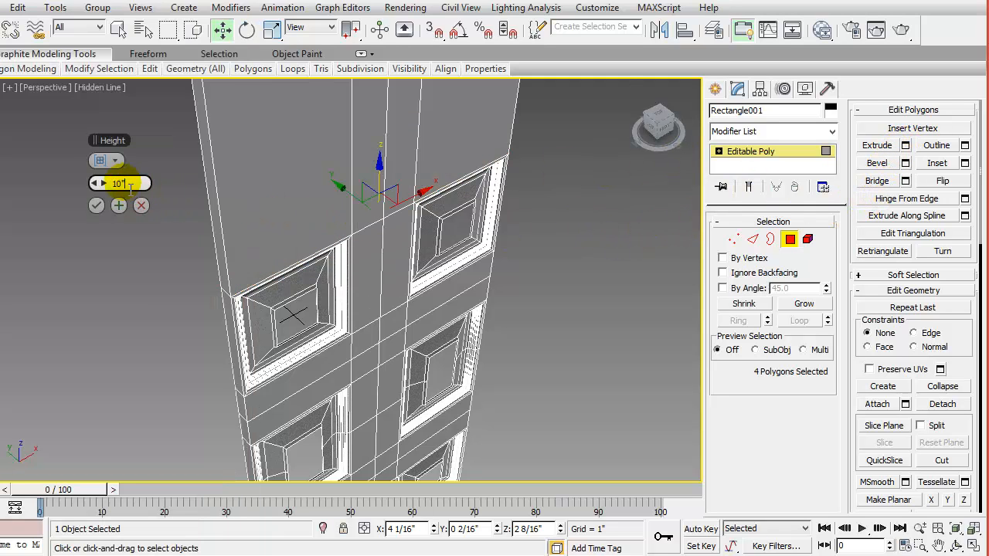
{"action": "type", "text": "6"}
{"action": "key", "text": "Return"}
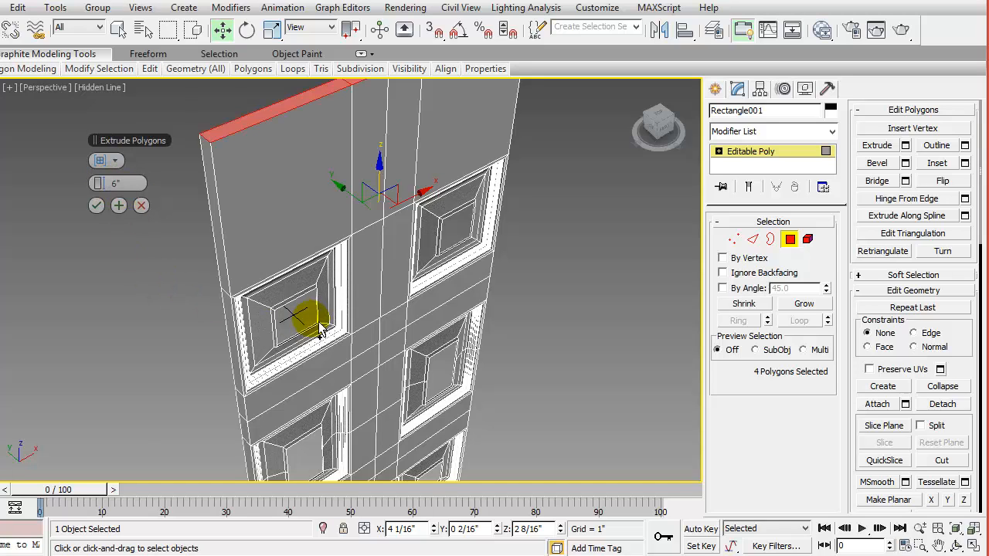
{"action": "scroll", "coordinate": [320, 329], "scroll_direction": "down", "scroll_amount": 4}
{"action": "middle_click_drag", "start_coordinate": [304, 340], "coordinate": [198, 232], "text": "alt"}
{"action": "left_click", "coordinate": [96, 205]}
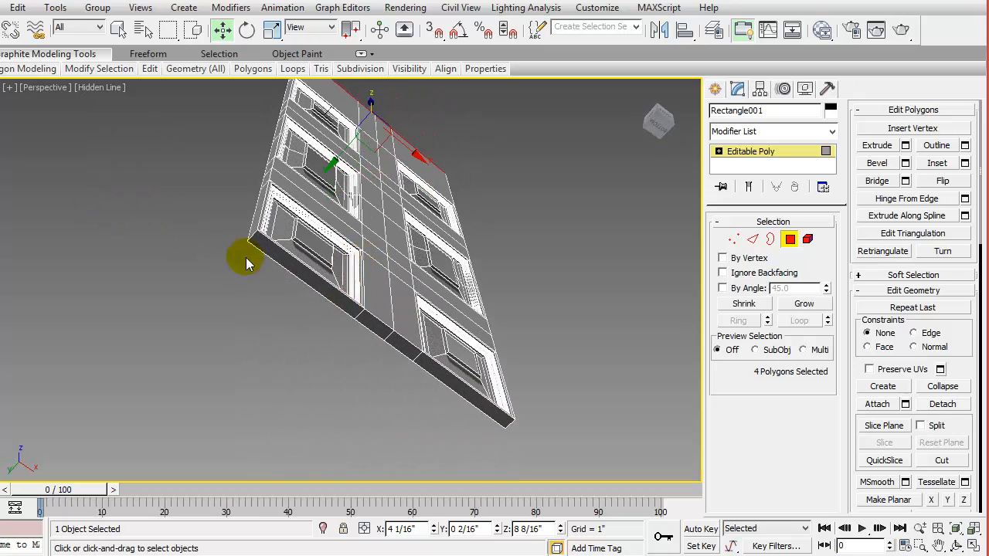
Select the four polygons along the door's bottom edge, consult the elevation drawing, and extrude them by 10".
{"action": "left_click", "coordinate": [310, 275]}
{"action": "left_click", "coordinate": [391, 343], "text": "ctrl"}
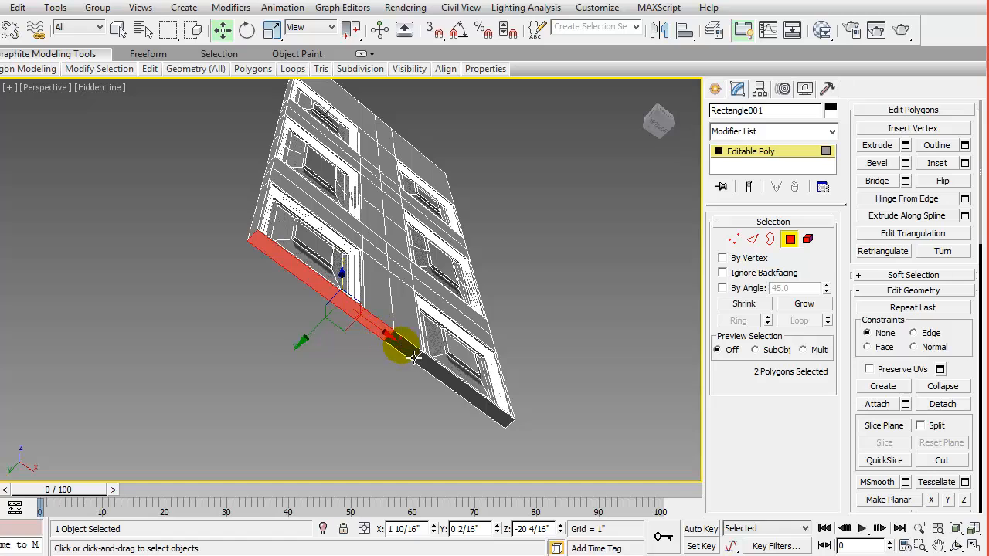
{"action": "left_click", "coordinate": [440, 376], "text": "ctrl"}
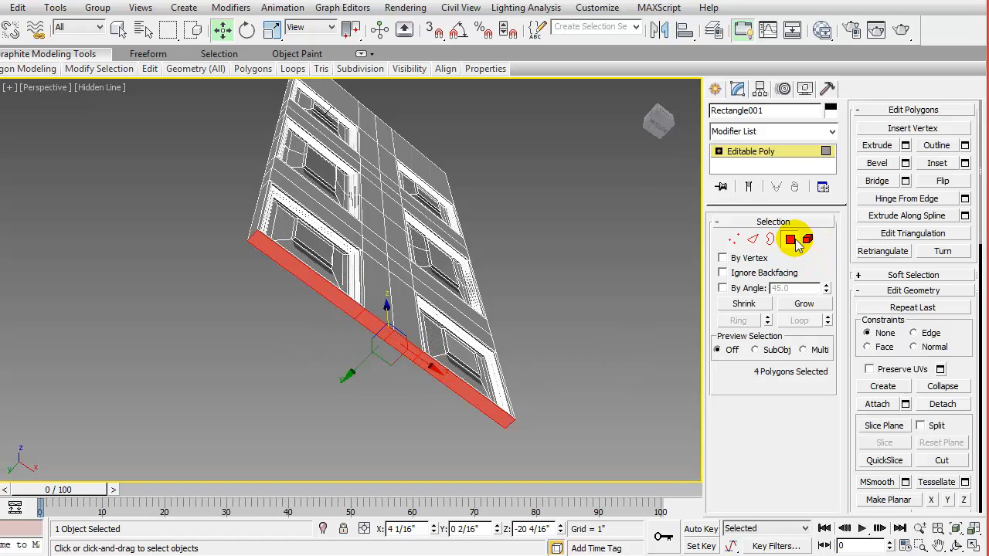
{"action": "left_click_drag", "start_coordinate": [0, 28], "coordinate": [177, 0]}
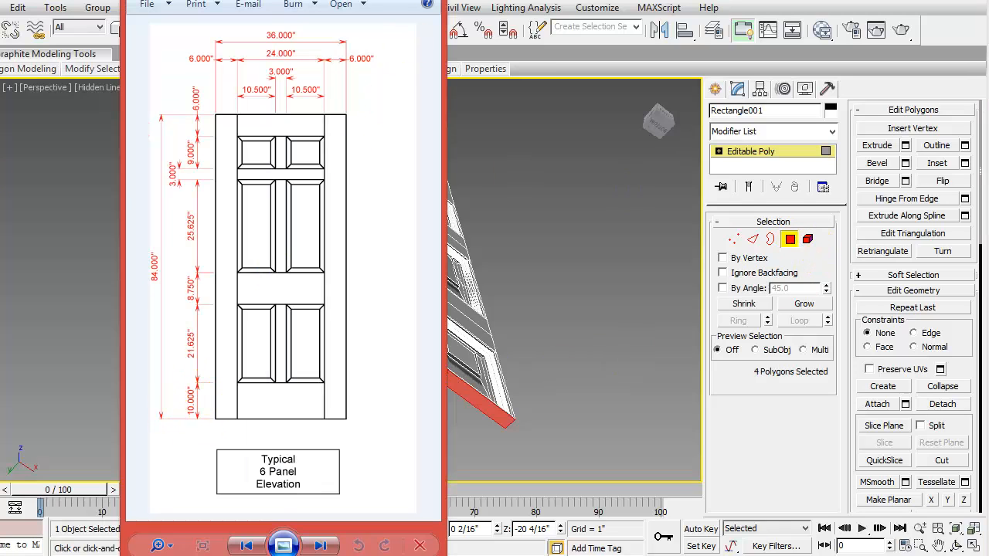
{"action": "left_click_drag", "start_coordinate": [349, 0], "coordinate": [317, 16]}
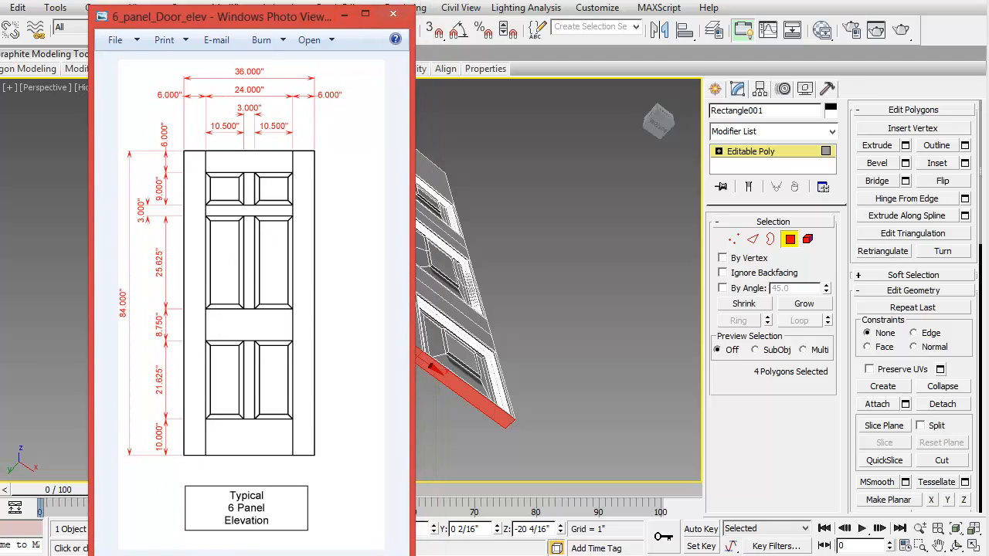
{"action": "left_click", "coordinate": [881, 144]}
{"action": "left_click", "coordinate": [905, 145]}
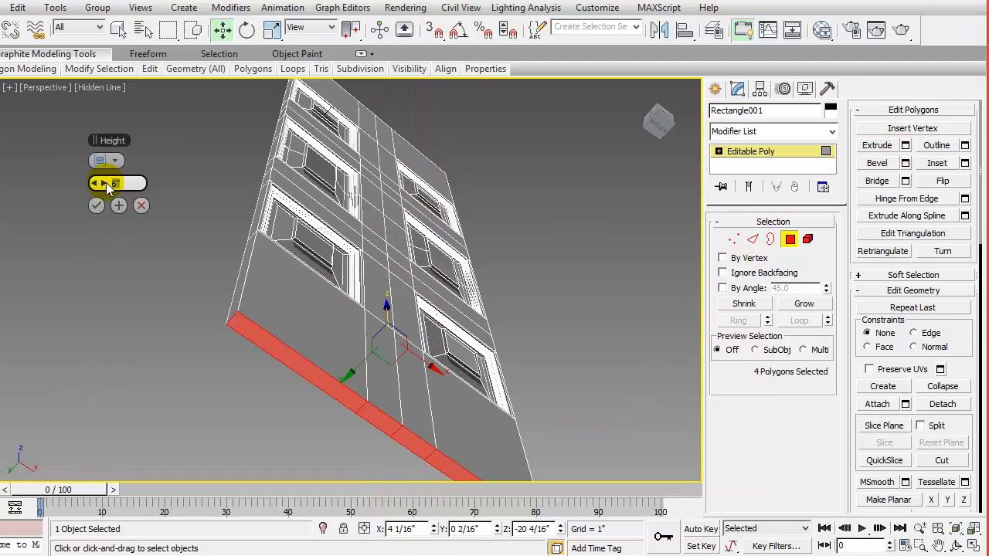
{"action": "type", "text": "10"}
{"action": "key", "text": "Return"}
{"action": "left_click", "coordinate": [98, 207]}
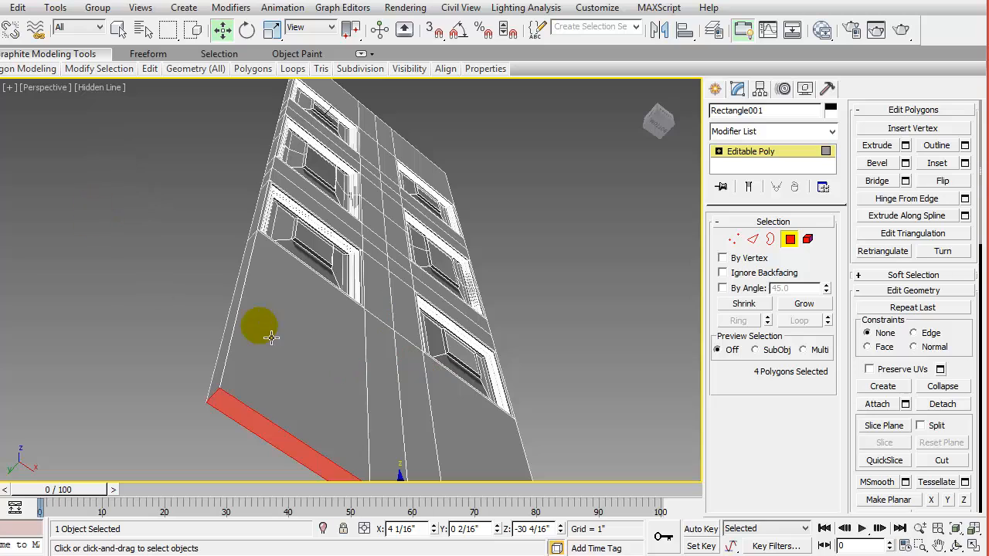
Maximize the Front view of the extended door and check the panel heights in the elevation drawing.
{"action": "middle_click_drag", "start_coordinate": [270, 337], "coordinate": [334, 283], "text": "alt"}
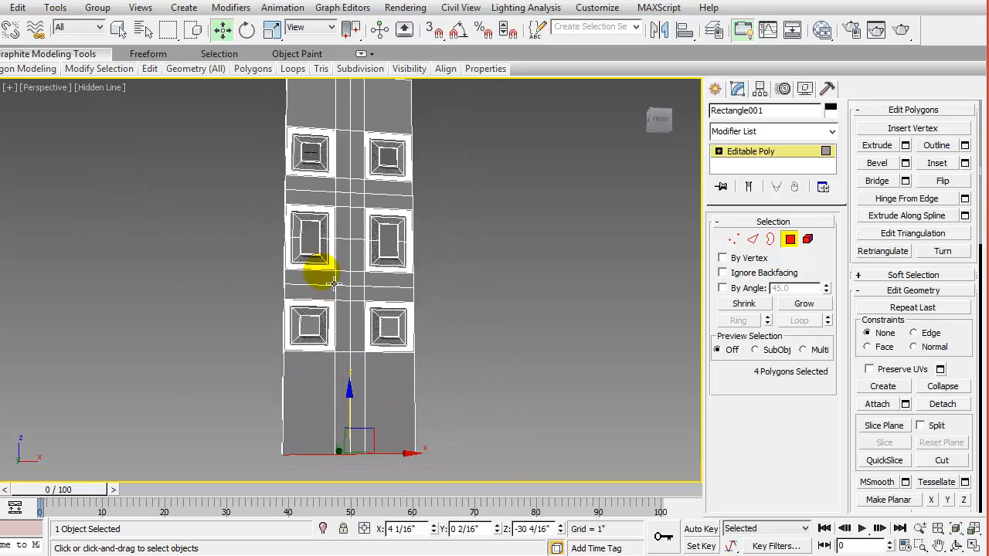
{"action": "key", "text": "alt+w"}
{"action": "left_click", "coordinate": [573, 195]}
{"action": "key", "text": "alt+w"}
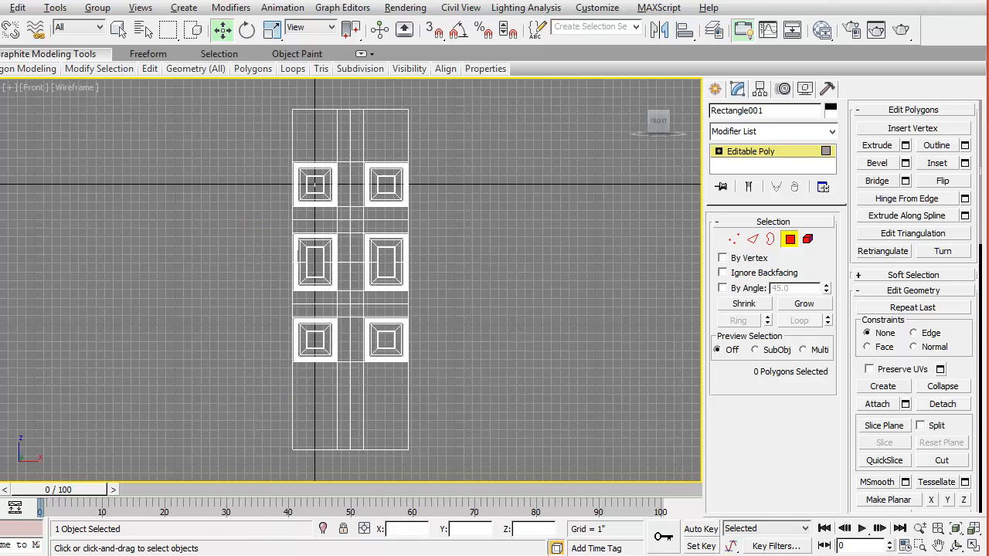
{"action": "key", "text": "alt+Tab"}
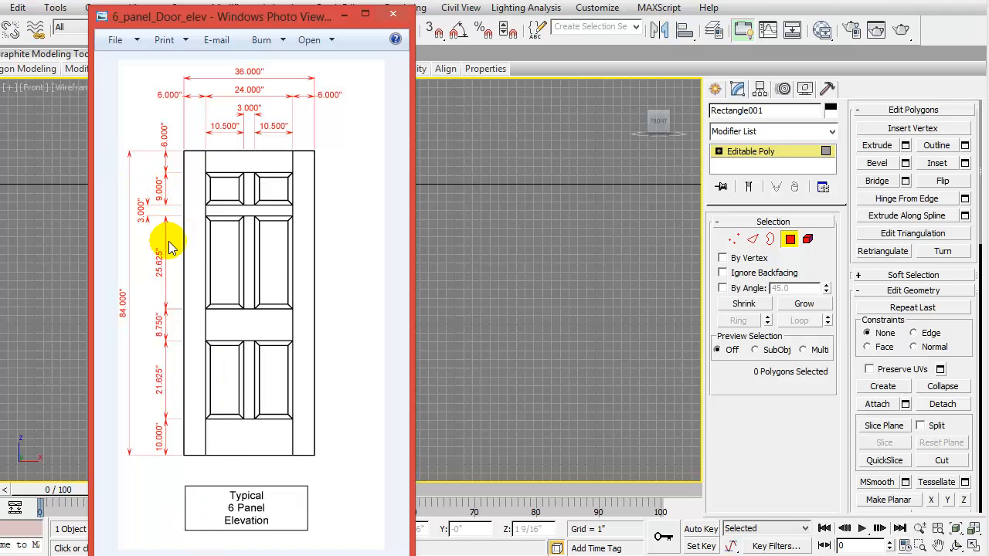
{"action": "key", "text": "alt+Tab"}
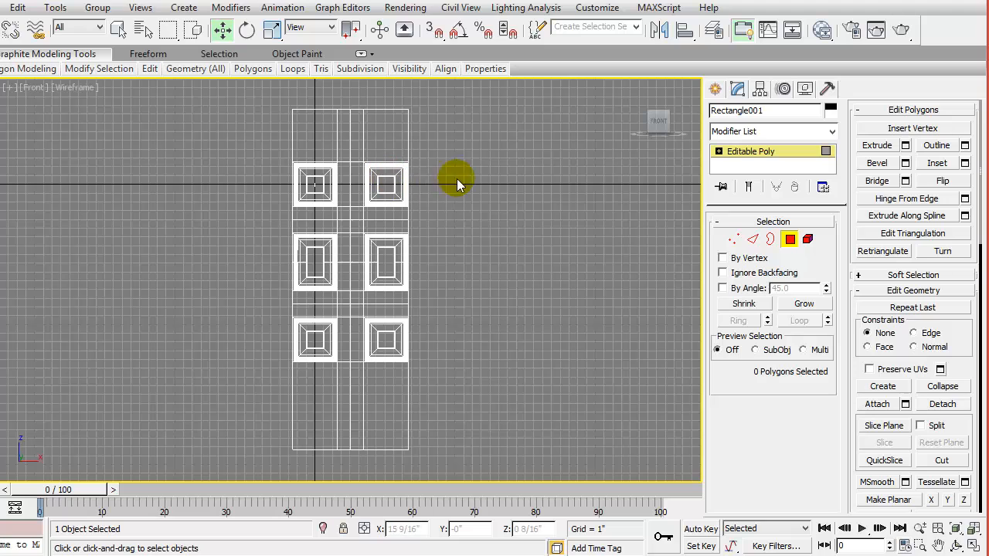
Leave Polygon editing and draw a spline rectangle about 4 13/16" long and 1 3/16" wide beside the top-right panel.
{"action": "left_click", "coordinate": [789, 238]}
{"action": "left_click", "coordinate": [715, 88]}
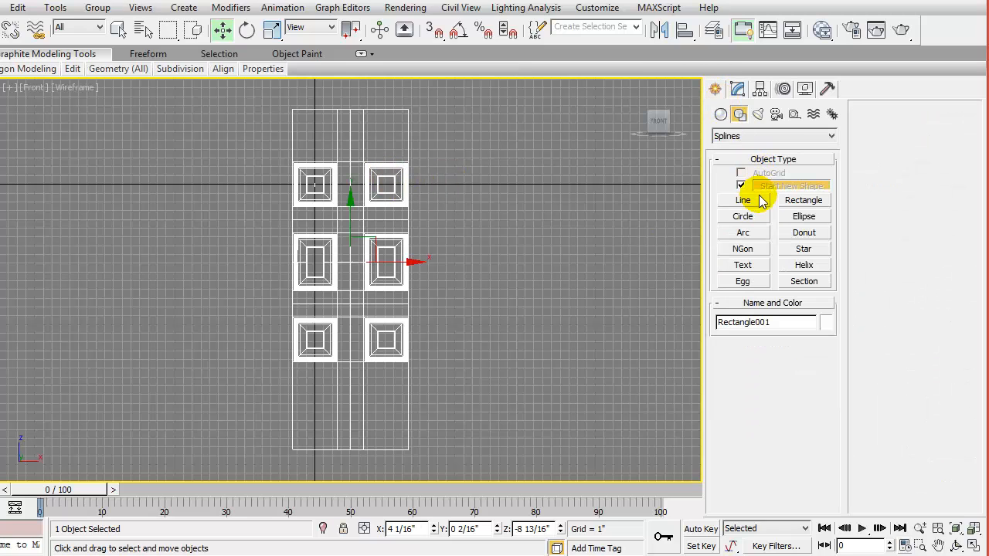
{"action": "left_click", "coordinate": [801, 202]}
{"action": "scroll", "coordinate": [450, 210], "scroll_direction": "up", "scroll_amount": 6}
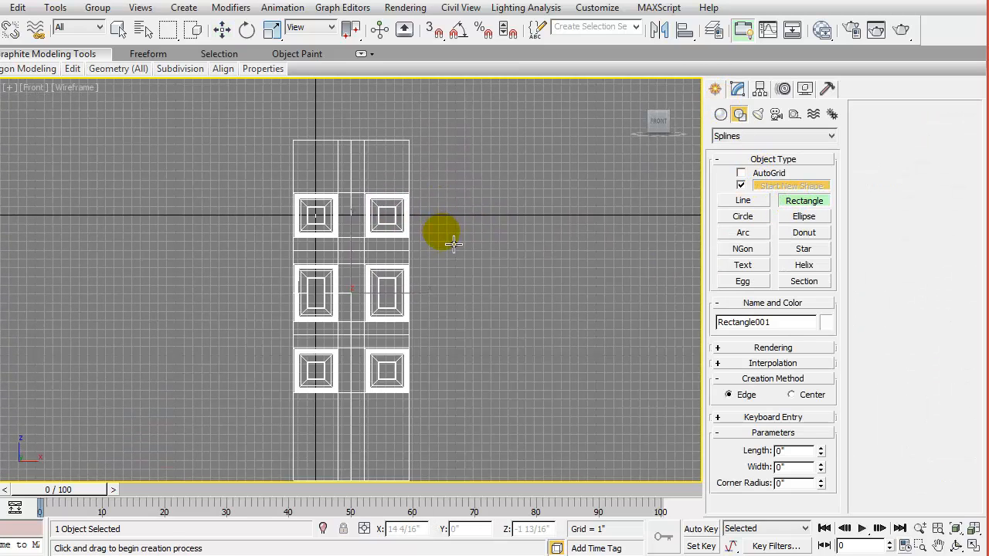
{"action": "middle_click_drag", "start_coordinate": [415, 234], "coordinate": [449, 203]}
{"action": "left_click_drag", "start_coordinate": [424, 170], "coordinate": [457, 271]}
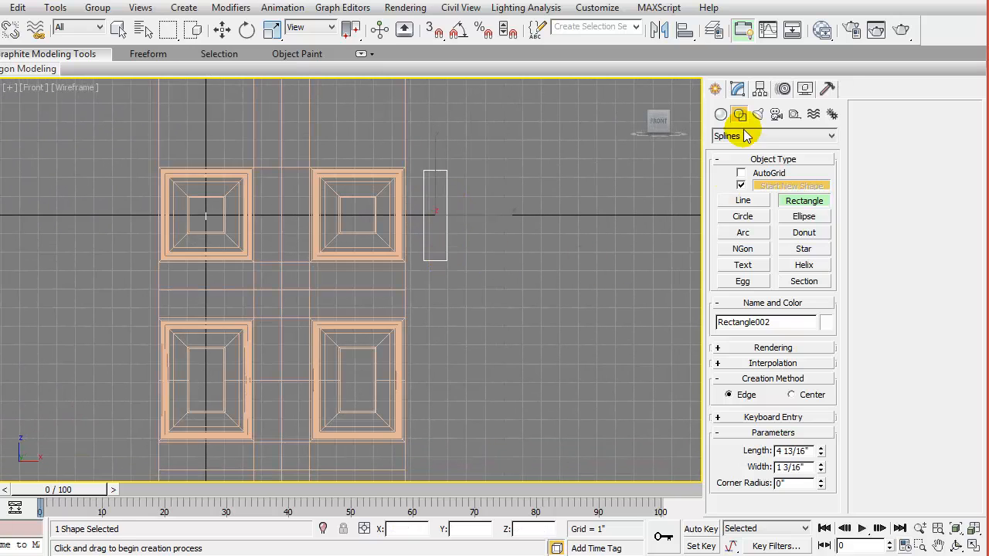
Set the reference rectangle's length to 9" and move it down so its top aligns with the top panels' upper edge.
{"action": "left_click", "coordinate": [803, 468]}
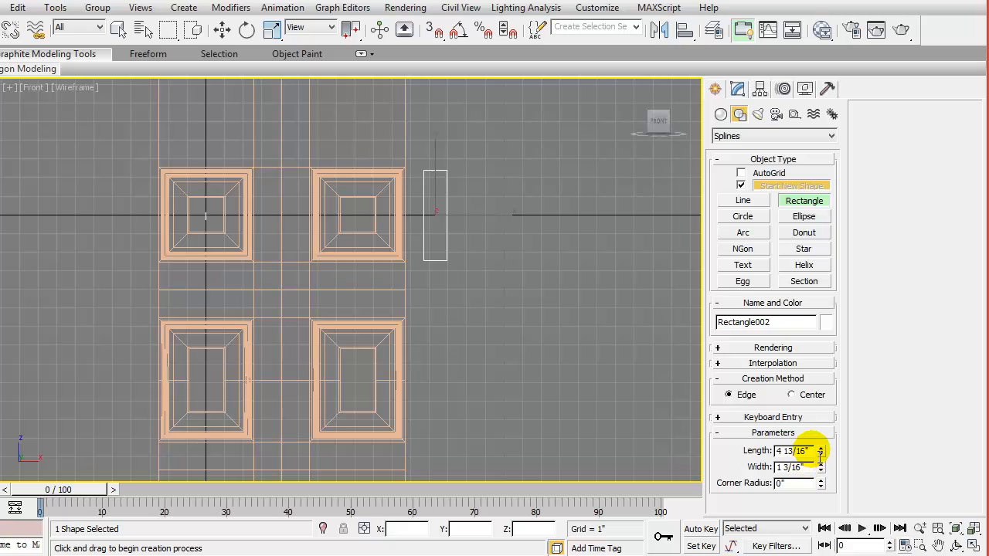
{"action": "left_click_drag", "start_coordinate": [815, 451], "coordinate": [762, 453]}
{"action": "key", "text": "w"}
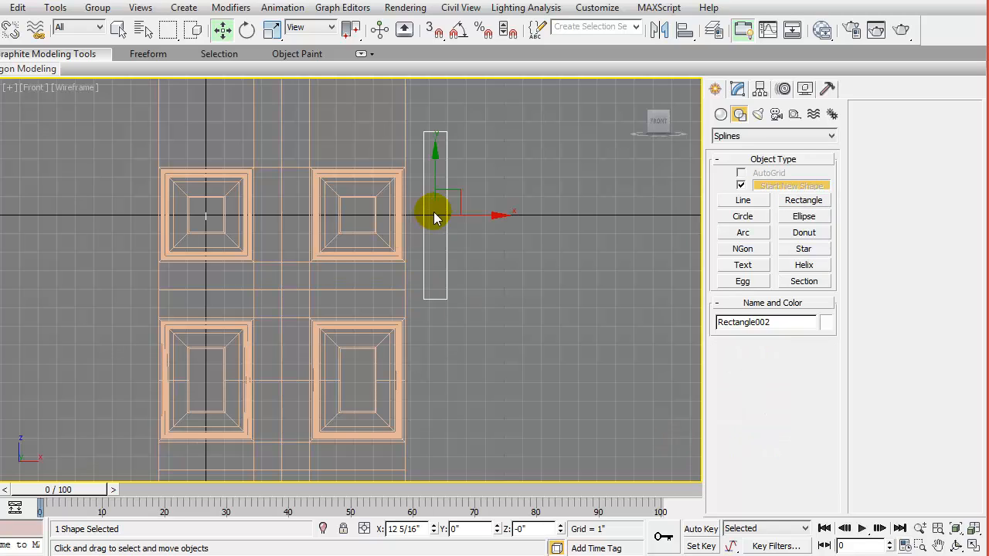
{"action": "left_click_drag", "start_coordinate": [447, 186], "coordinate": [434, 222]}
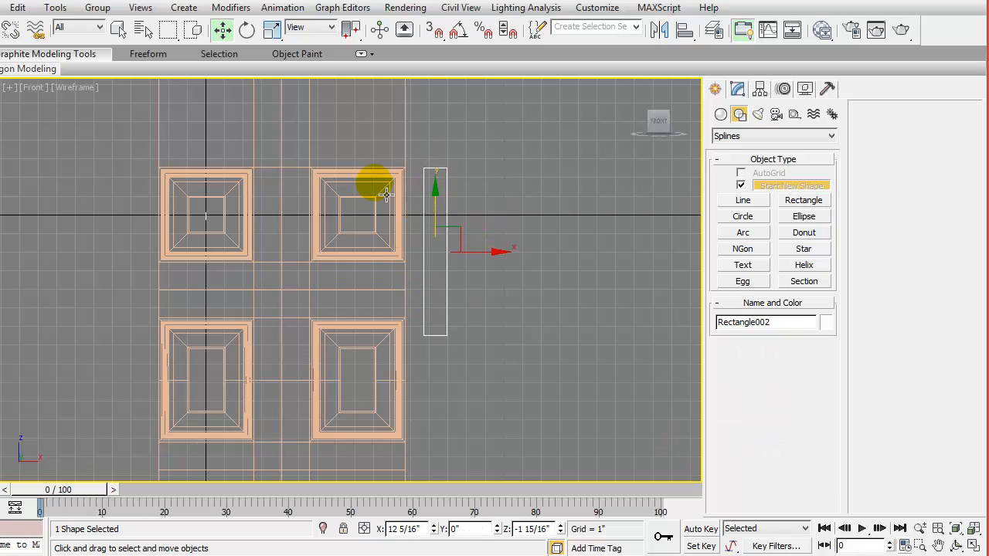
Select all door vertices from the top panels' lower half downward and move them down to the 9" rectangle's bottom edge.
{"action": "left_click", "coordinate": [362, 246]}
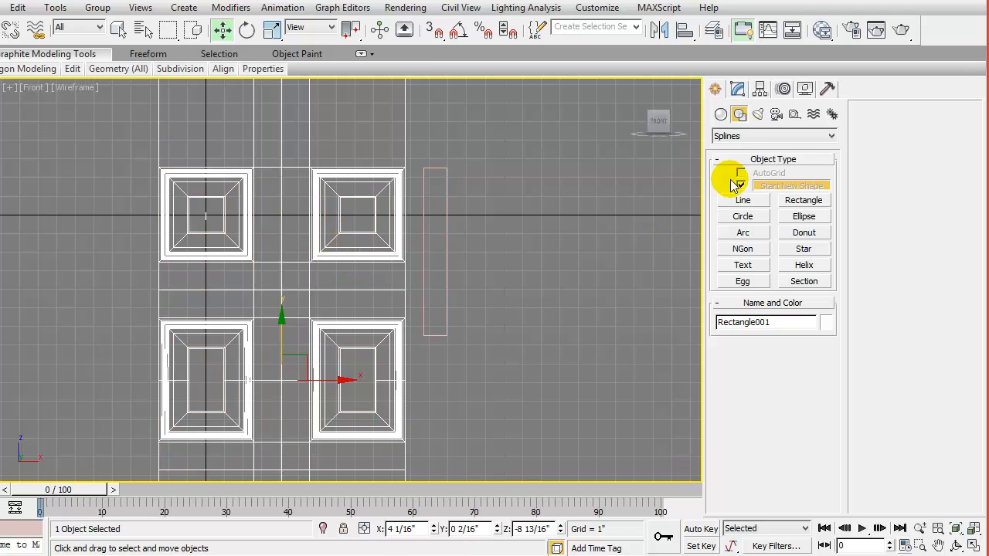
{"action": "left_click", "coordinate": [737, 88]}
{"action": "left_click", "coordinate": [733, 239]}
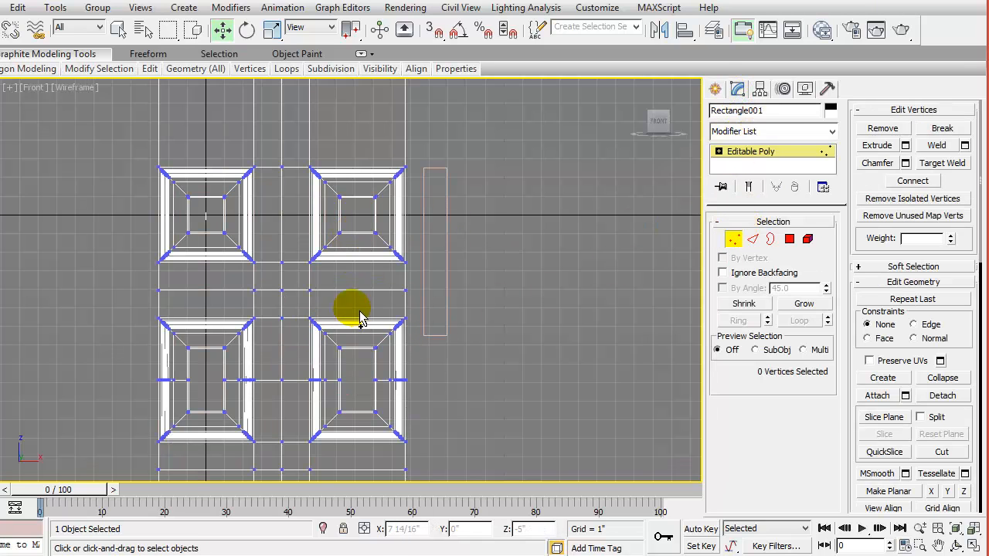
{"action": "scroll", "coordinate": [353, 309], "scroll_direction": "down", "scroll_amount": 4}
{"action": "scroll", "coordinate": [338, 263], "scroll_direction": "up", "scroll_amount": 2}
{"action": "left_click_drag", "start_coordinate": [271, 232], "coordinate": [404, 463]}
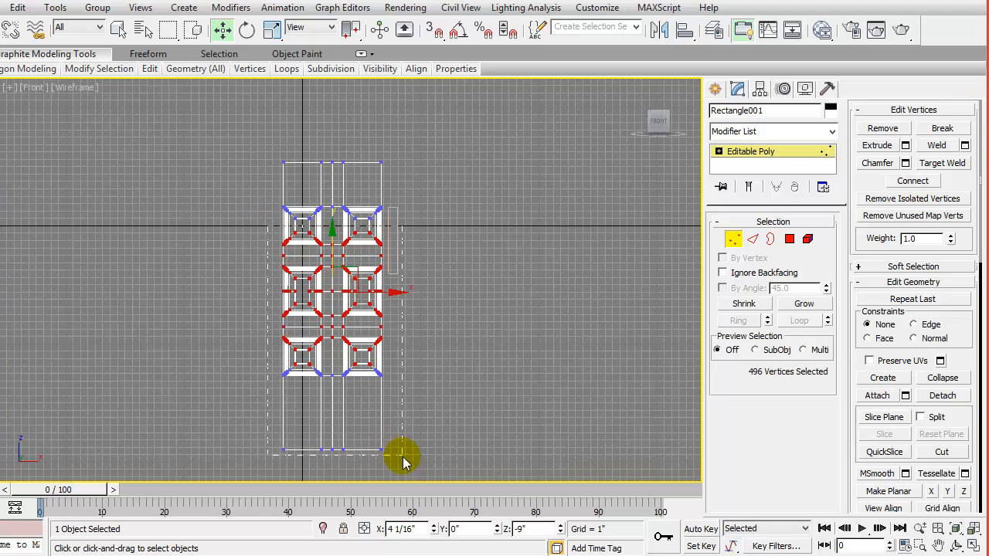
{"action": "scroll", "coordinate": [439, 351], "scroll_direction": "up", "scroll_amount": 4}
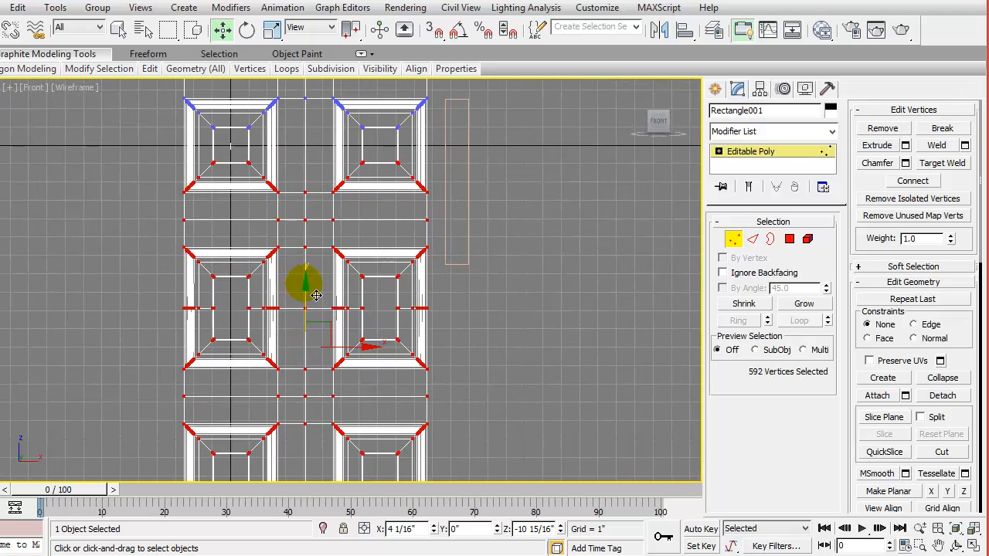
{"action": "left_click_drag", "start_coordinate": [302, 280], "coordinate": [313, 368]}
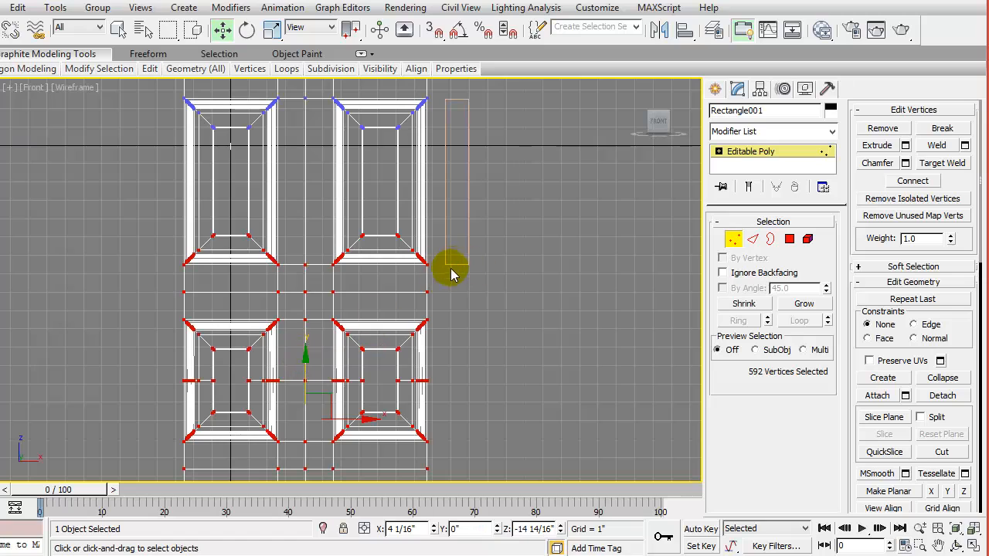
Leave Vertex editing and clone the 9" rectangle straight down beside the middle panels as one independent copy.
{"action": "left_click", "coordinate": [733, 239]}
{"action": "left_click", "coordinate": [483, 271]}
{"action": "left_click", "coordinate": [468, 261]}
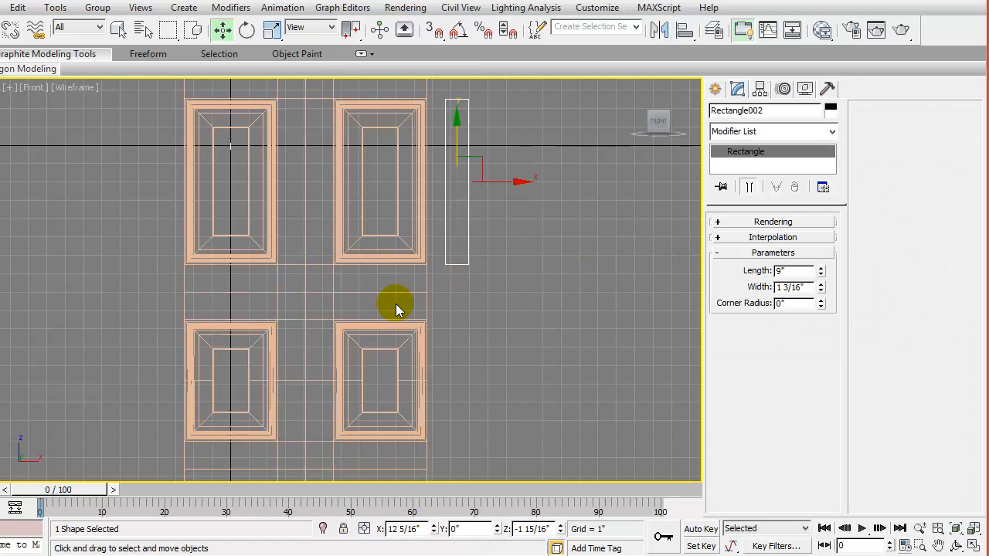
{"action": "left_click_drag", "start_coordinate": [461, 350], "coordinate": [462, 400], "text": "shift"}
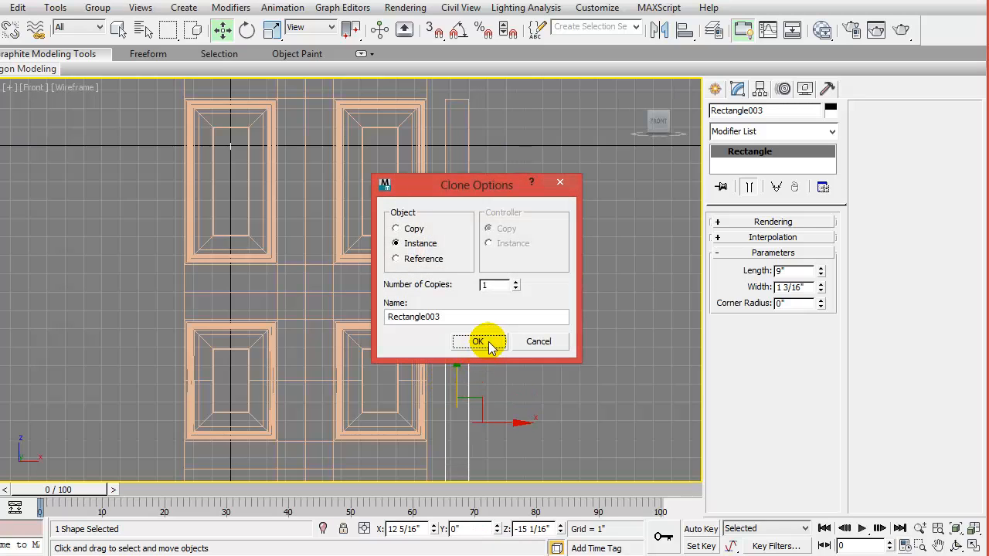
{"action": "left_click", "coordinate": [396, 229]}
{"action": "left_click", "coordinate": [474, 341]}
Consult the elevation drawing, size the copied rectangle 25 10/16" long and 2" wide, and align its top with the middle panels' upper edge.
{"action": "key", "text": "alt+Tab"}
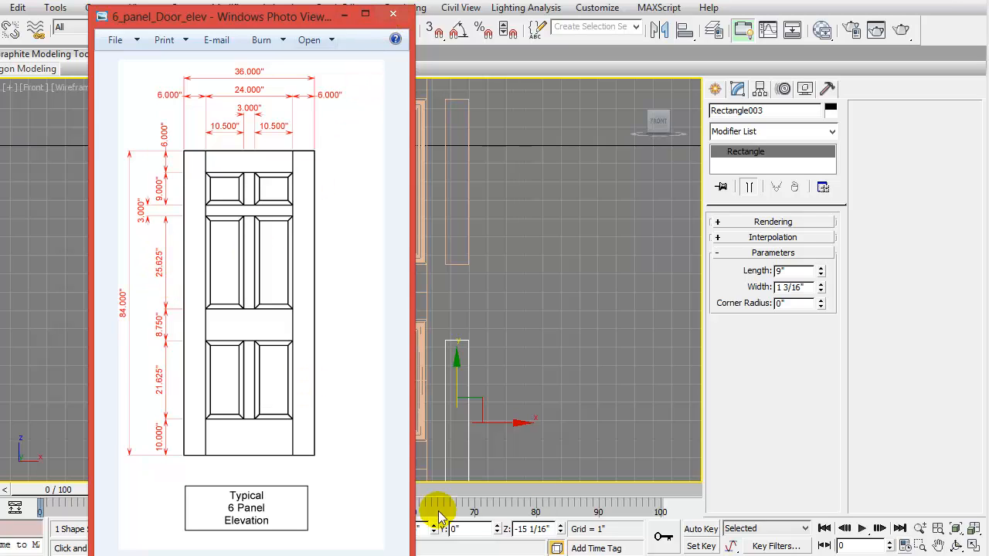
{"action": "left_click", "coordinate": [469, 395]}
{"action": "type", "text": "2"}
{"action": "key", "text": "Return"}
{"action": "left_click_drag", "start_coordinate": [803, 287], "coordinate": [736, 272]}
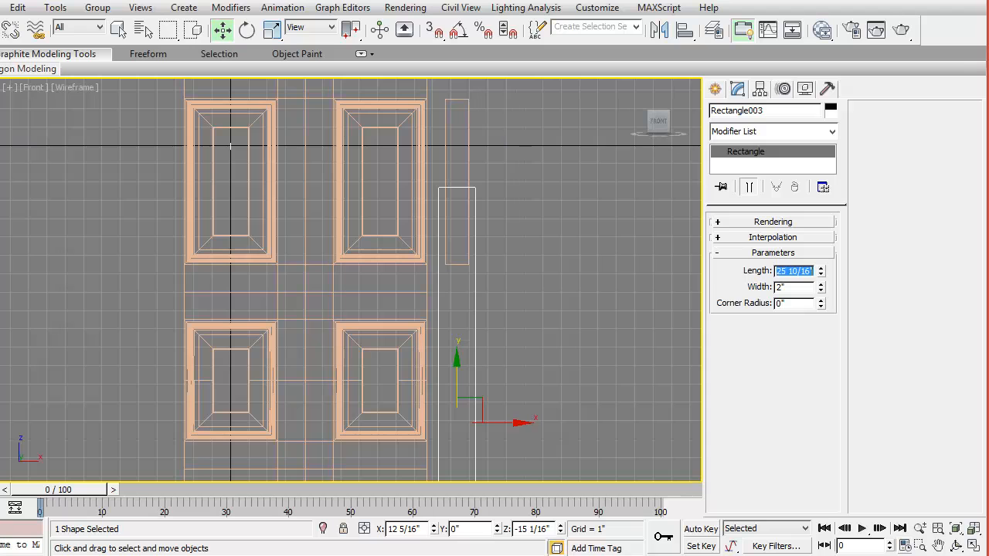
{"action": "left_click_drag", "start_coordinate": [469, 380], "coordinate": [455, 469]}
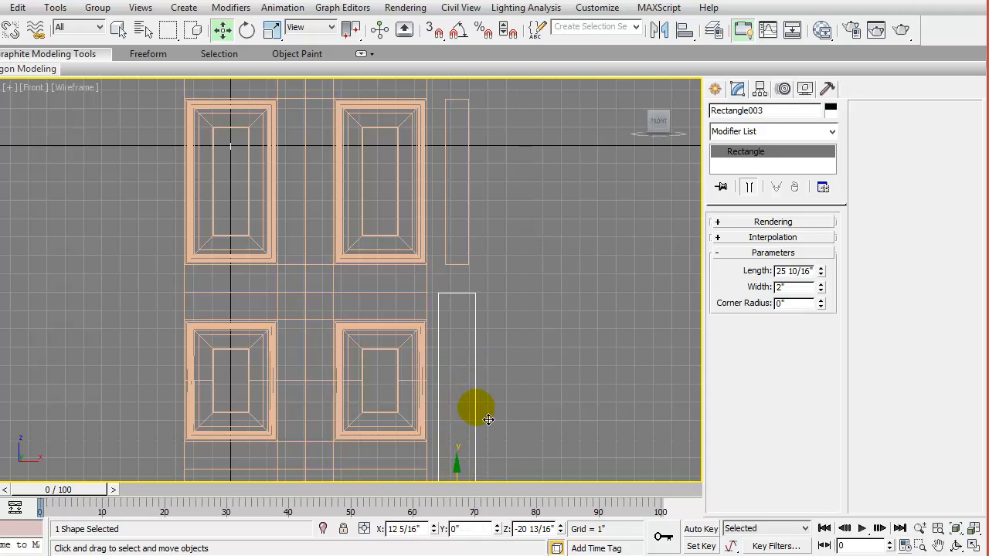
{"action": "scroll", "coordinate": [476, 404], "scroll_direction": "up", "scroll_amount": 2}
{"action": "scroll", "coordinate": [488, 466], "scroll_direction": "down", "scroll_amount": 5}
{"action": "middle_click_drag", "start_coordinate": [487, 461], "coordinate": [499, 397]}
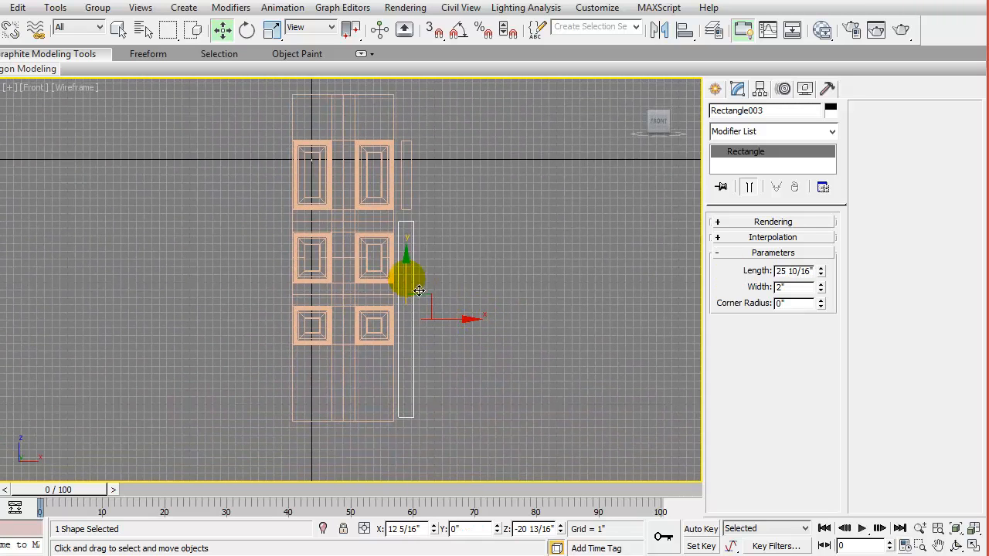
{"action": "left_click_drag", "start_coordinate": [417, 287], "coordinate": [414, 299]}
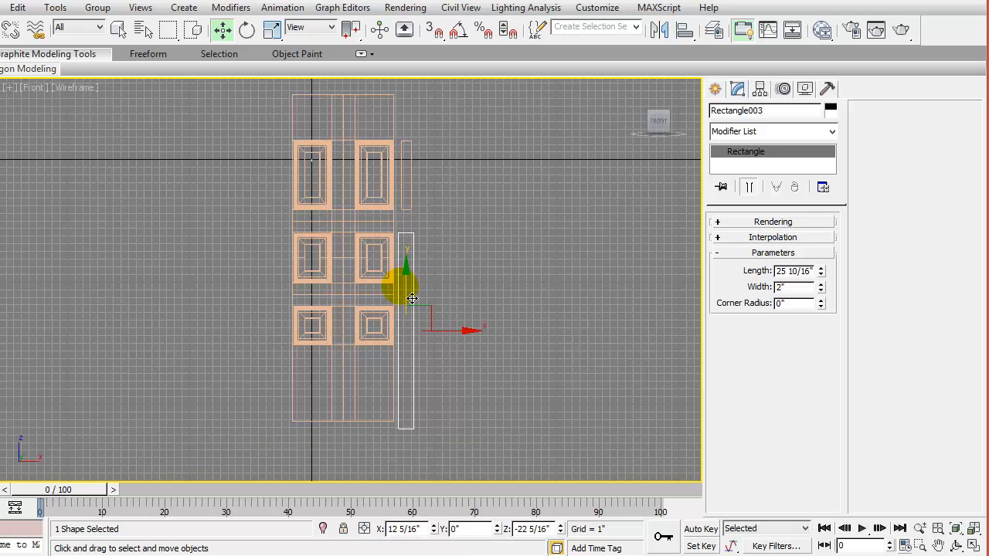
Move all door vertices from the middle panels' lower half downward to the 25 10/16" rectangle's bottom edge, and leave Vertex editing.
{"action": "left_click", "coordinate": [388, 290]}
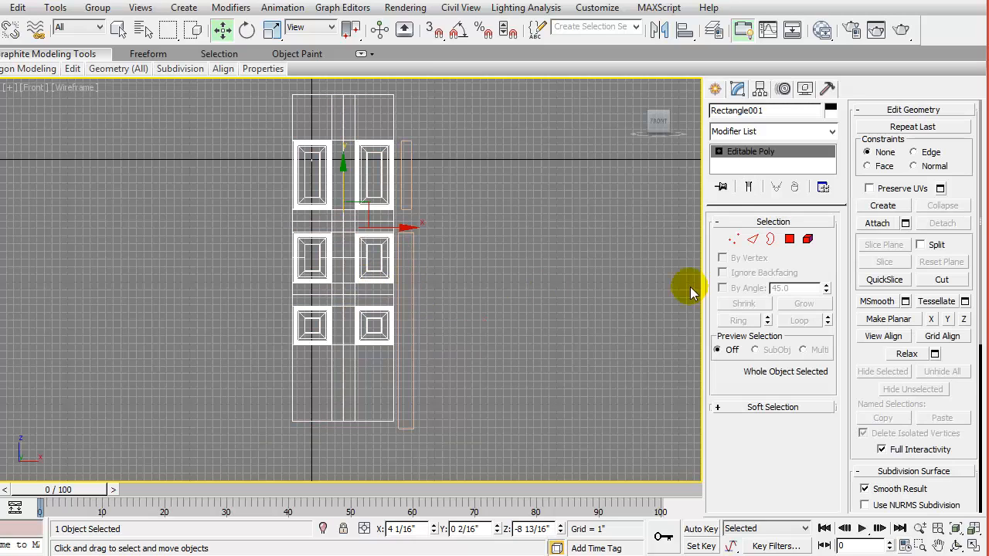
{"action": "left_click", "coordinate": [733, 238]}
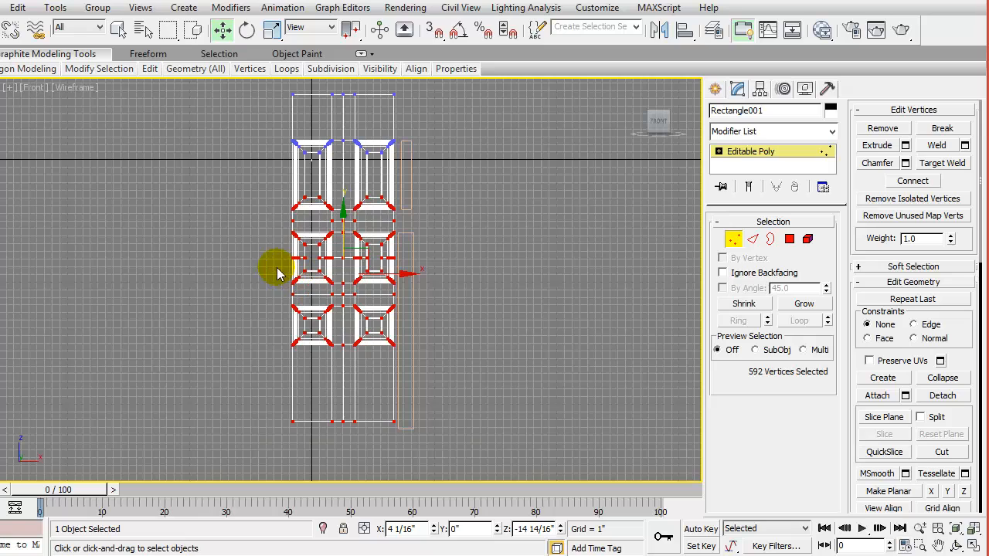
{"action": "left_click_drag", "start_coordinate": [270, 265], "coordinate": [481, 360]}
{"action": "left_click_drag", "start_coordinate": [269, 264], "coordinate": [417, 448]}
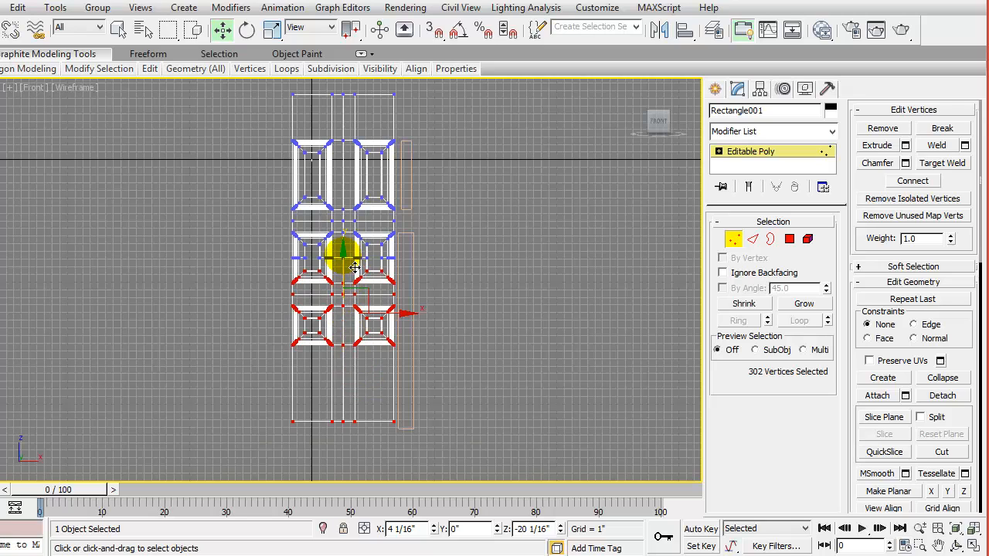
{"action": "left_click_drag", "start_coordinate": [354, 267], "coordinate": [344, 414]}
{"action": "middle_click_drag", "start_coordinate": [425, 432], "coordinate": [442, 284]}
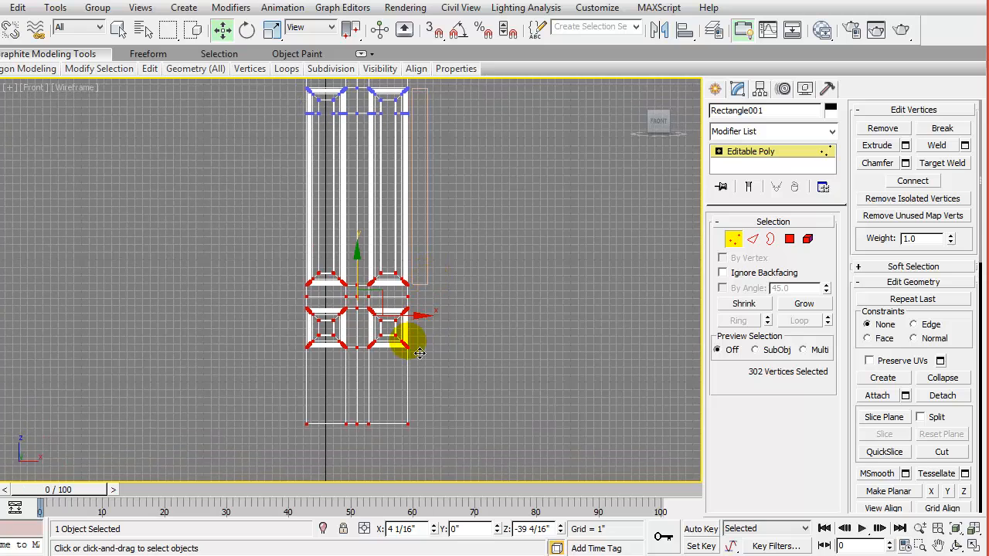
{"action": "scroll", "coordinate": [418, 354], "scroll_direction": "up", "scroll_amount": 4}
{"action": "scroll", "coordinate": [350, 281], "scroll_direction": "up", "scroll_amount": 2}
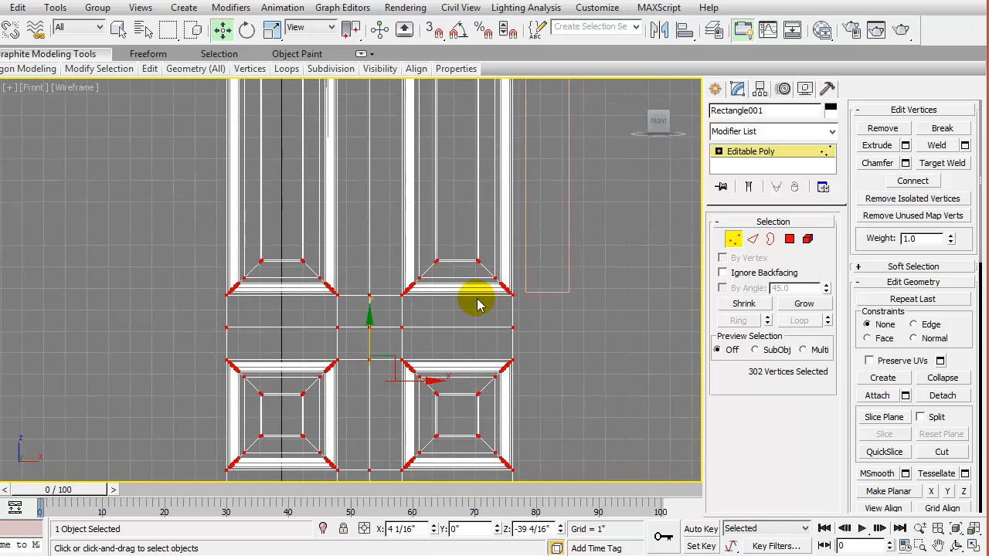
{"action": "left_click_drag", "start_coordinate": [379, 333], "coordinate": [379, 330]}
{"action": "left_click", "coordinate": [733, 239]}
{"action": "left_click", "coordinate": [669, 275]}
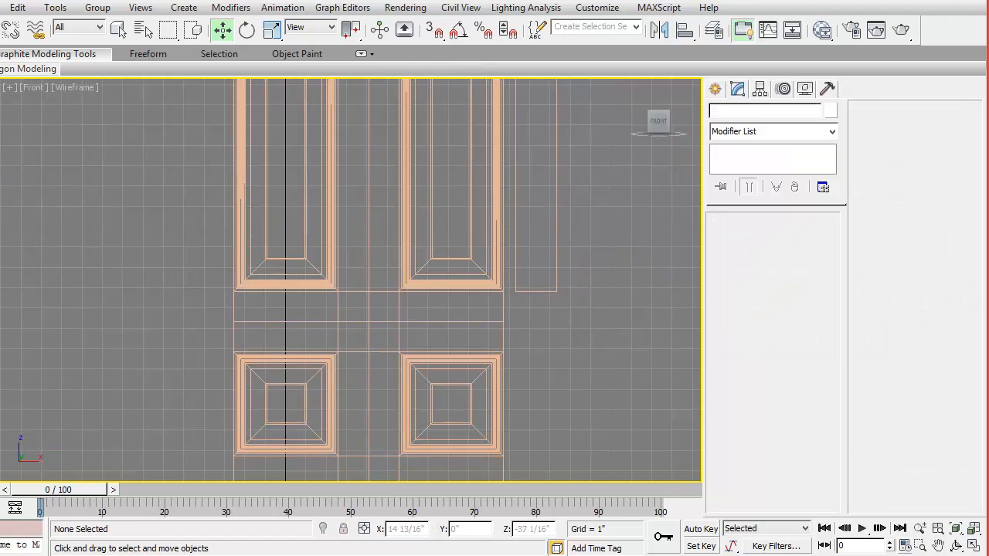
Consult the elevation drawing, set the lower rectangle's length to 8 12/16", and align its top with the middle panels' bottom edge.
{"action": "scroll", "coordinate": [530, 369], "scroll_direction": "down", "scroll_amount": 5}
{"action": "key", "text": "alt+Tab"}
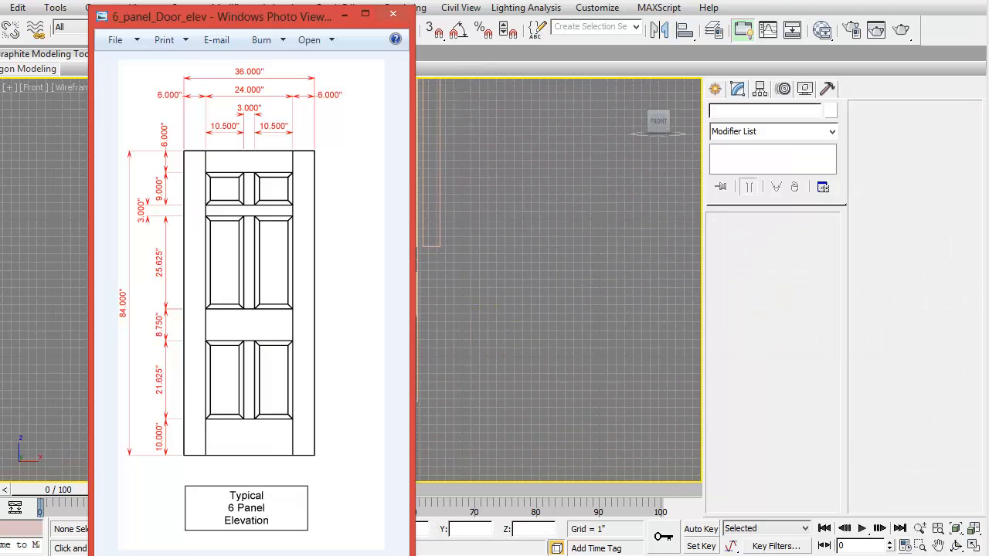
{"action": "key", "text": "alt+Tab"}
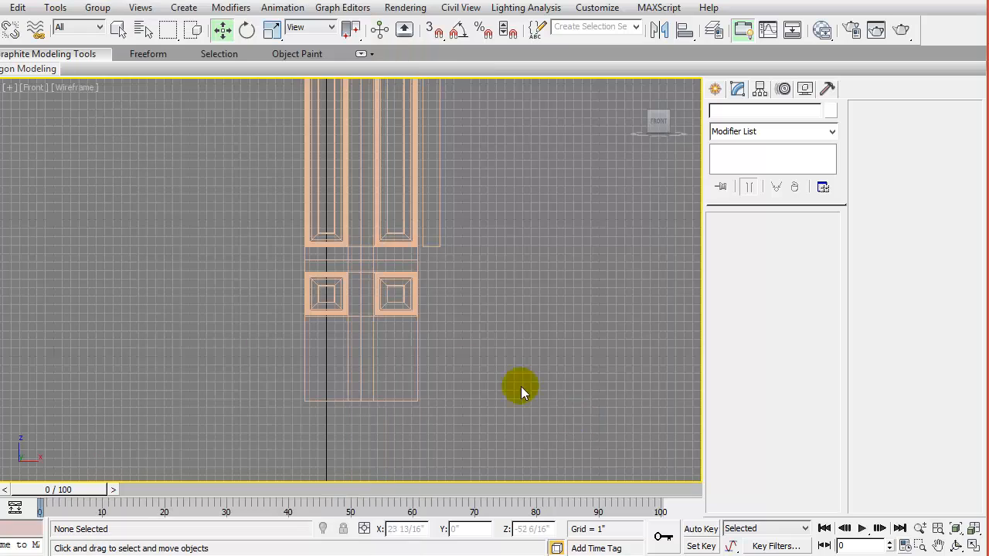
{"action": "left_click", "coordinate": [442, 249]}
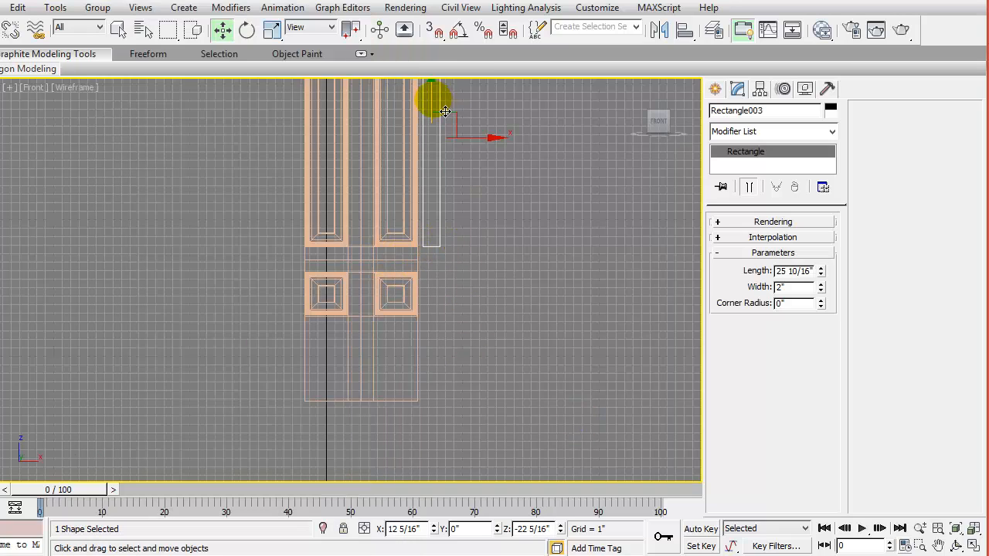
{"action": "left_click_drag", "start_coordinate": [432, 97], "coordinate": [434, 255]}
{"action": "double_click", "coordinate": [783, 272]}
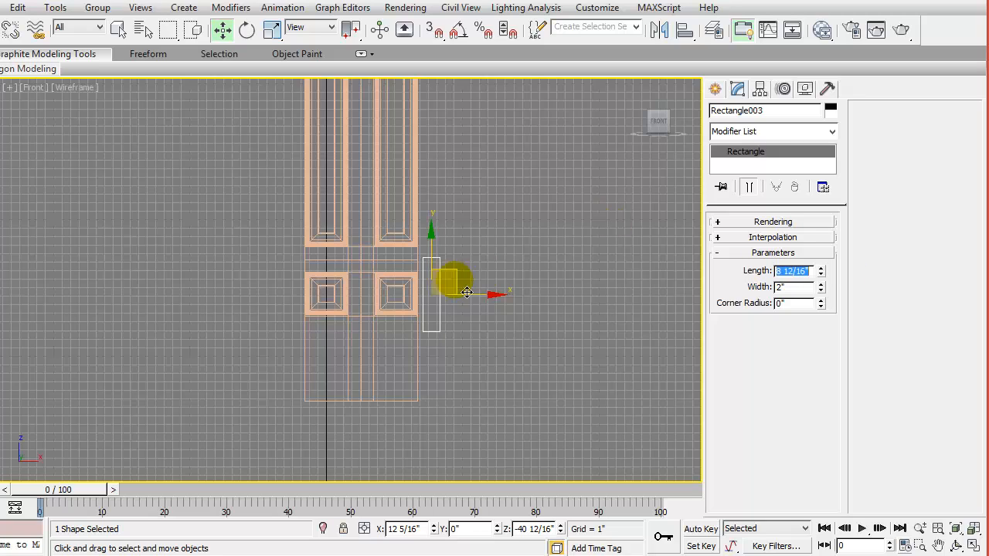
{"action": "left_click_drag", "start_coordinate": [432, 251], "coordinate": [433, 240]}
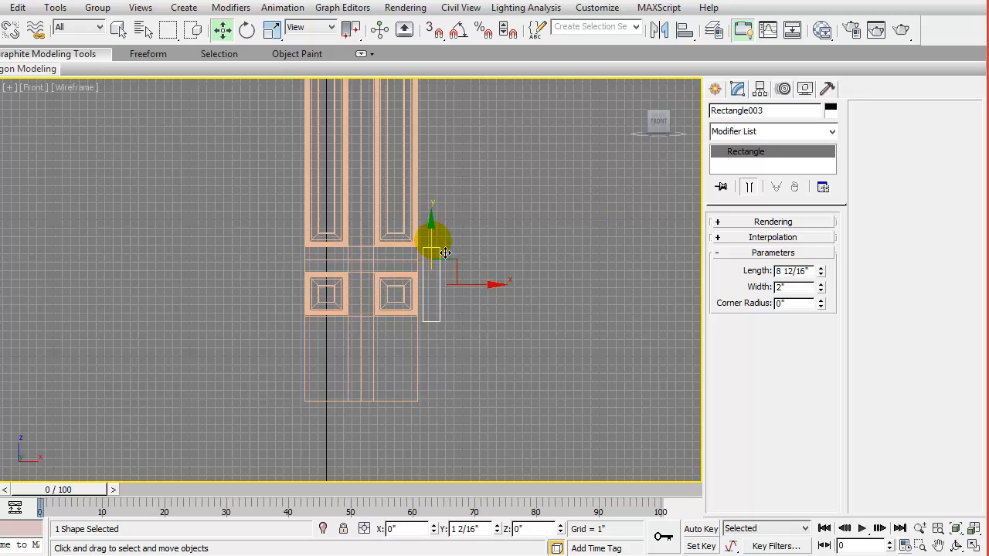
Move the vertices of the bottom panels and bottom rail down to the 8 12/16" rectangle's lower edge, and leave Vertex editing.
{"action": "left_click", "coordinate": [398, 250]}
{"action": "key", "text": "1"}
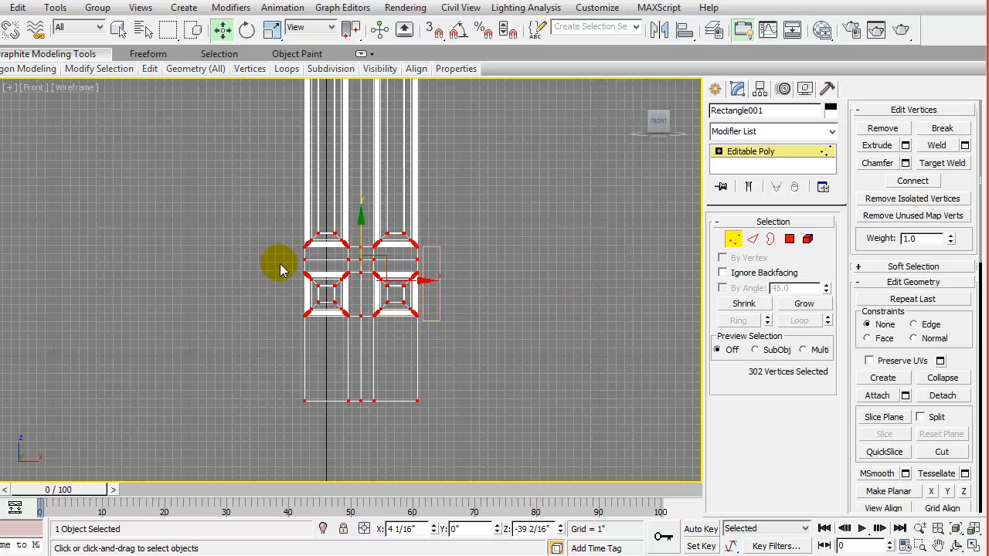
{"action": "left_click_drag", "start_coordinate": [281, 270], "coordinate": [452, 419]}
{"action": "scroll", "coordinate": [364, 363], "scroll_direction": "up", "scroll_amount": 3}
{"action": "left_click_drag", "start_coordinate": [364, 276], "coordinate": [374, 366]}
{"action": "left_click", "coordinate": [734, 239]}
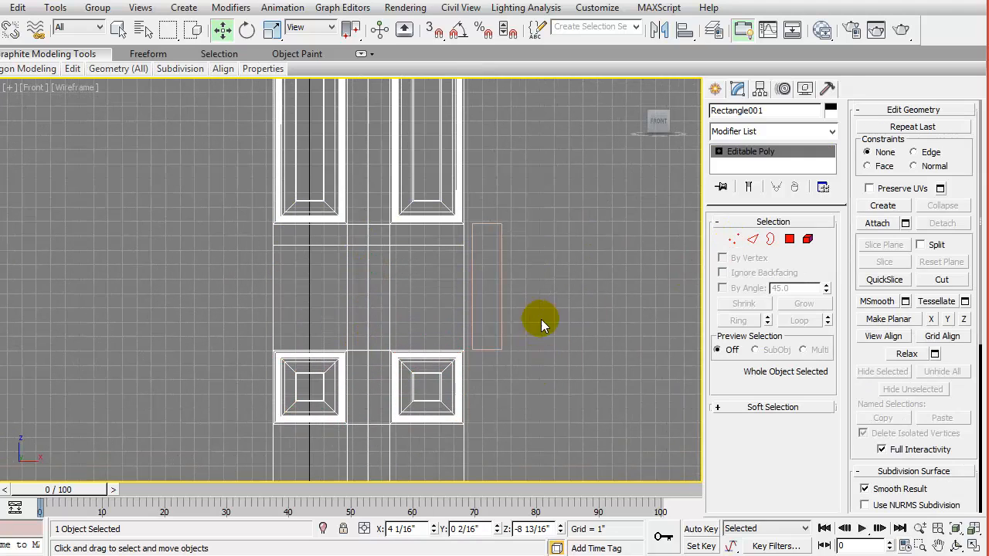
Consult the elevation drawing, set the lower rectangle's length to 21 10/16", and align its top with the bottom panels' upper edge.
{"action": "middle_click_drag", "start_coordinate": [536, 438], "coordinate": [552, 273]}
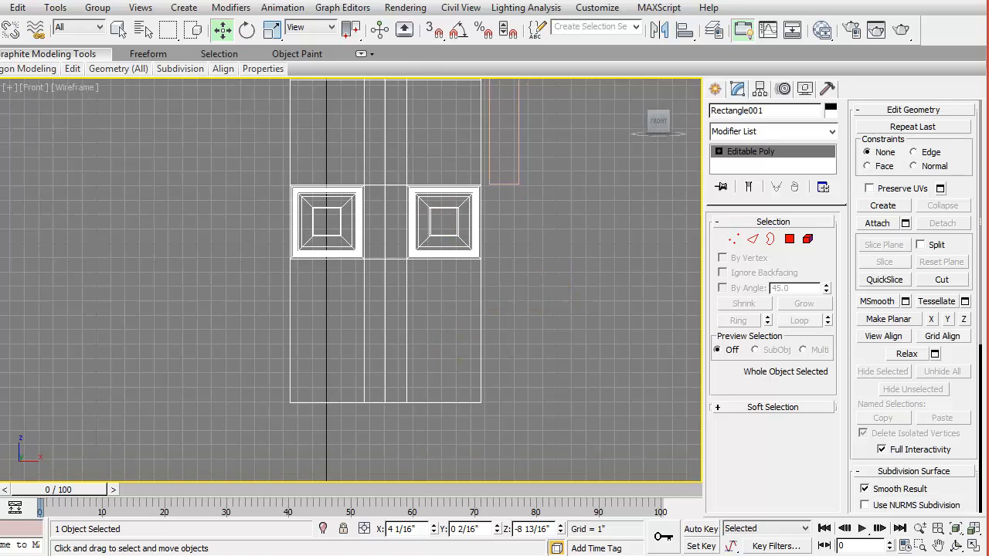
{"action": "key", "text": "alt+Tab"}
{"action": "left_click", "coordinate": [526, 257]}
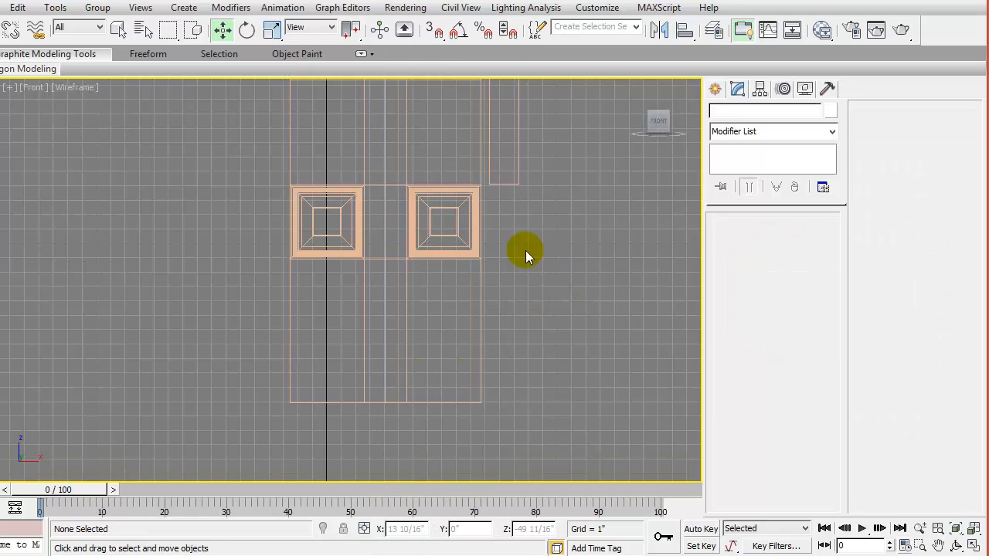
{"action": "left_click", "coordinate": [514, 159]}
{"action": "left_click_drag", "start_coordinate": [503, 93], "coordinate": [503, 293]}
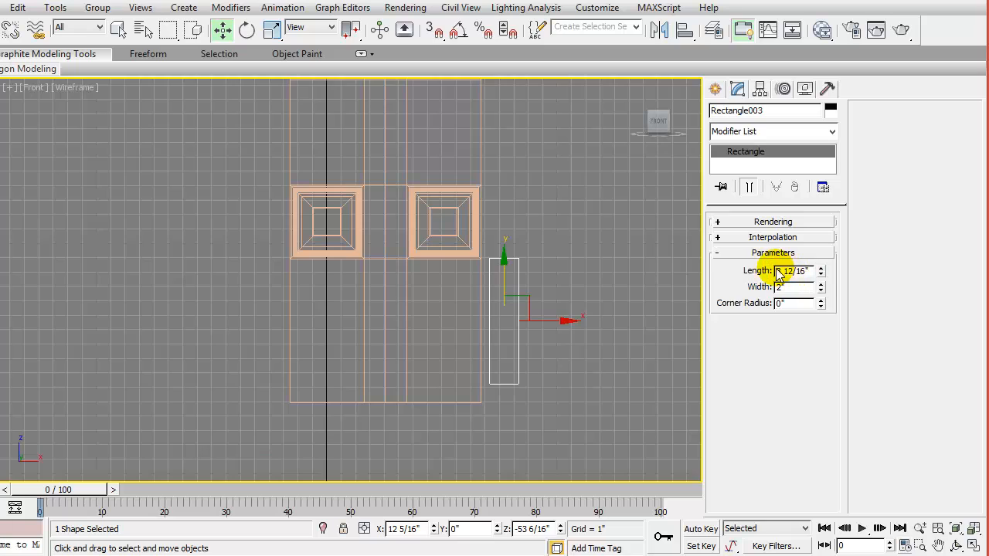
{"action": "double_click", "coordinate": [782, 271]}
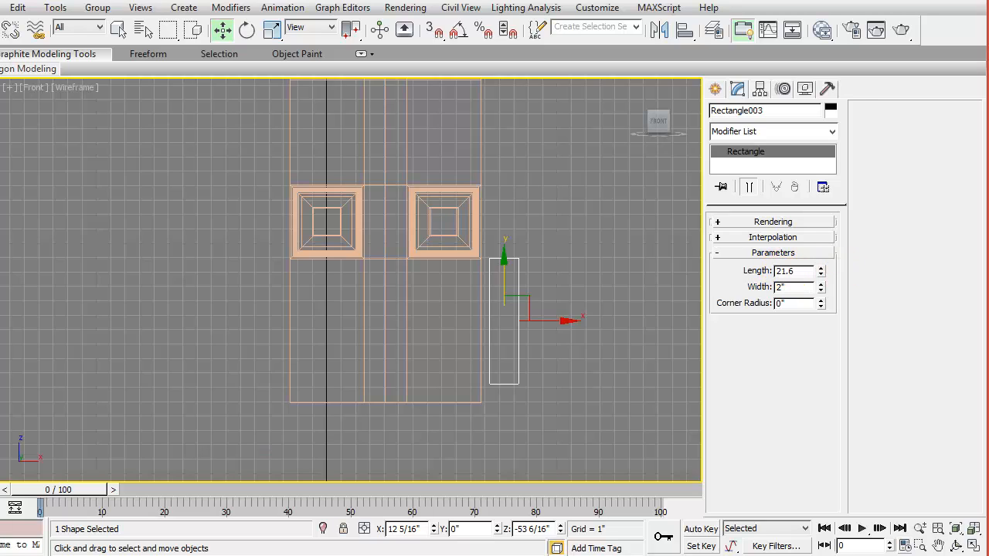
{"action": "left_click_drag", "start_coordinate": [504, 289], "coordinate": [510, 309]}
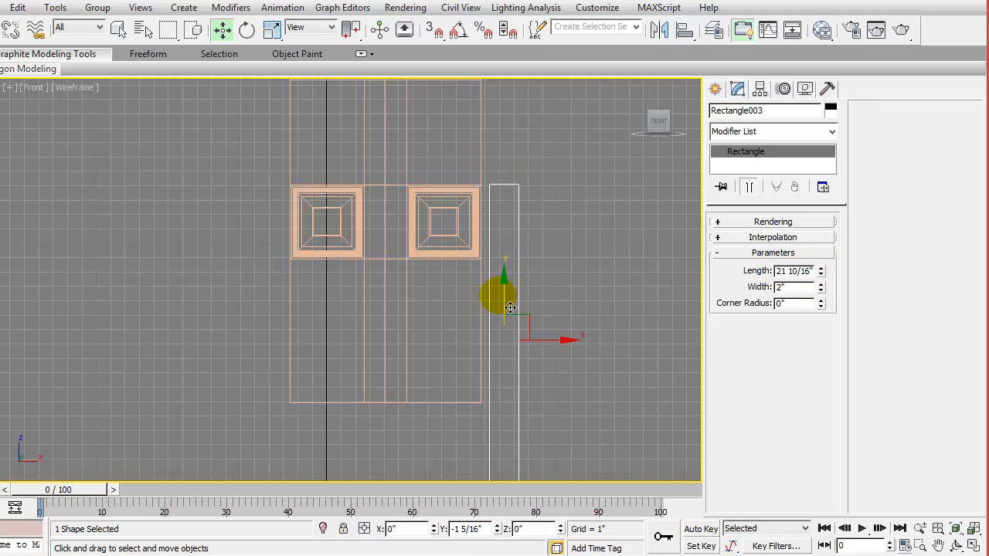
Select the door vertices from the bottom panels' lower half downward and move them down to the 21 10/16" rectangle's bottom edge.
{"action": "left_click", "coordinate": [442, 255]}
{"action": "left_click", "coordinate": [734, 238]}
{"action": "scroll", "coordinate": [567, 331], "scroll_direction": "down", "scroll_amount": 3}
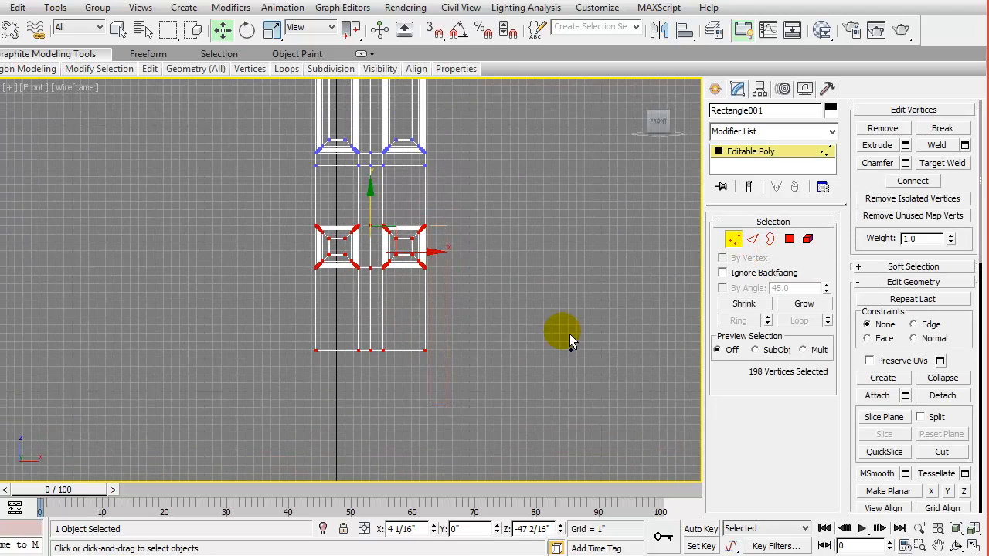
{"action": "left_click_drag", "start_coordinate": [303, 255], "coordinate": [473, 396]}
{"action": "left_click_drag", "start_coordinate": [370, 214], "coordinate": [342, 348]}
{"action": "scroll", "coordinate": [526, 280], "scroll_direction": "down", "scroll_amount": 5}
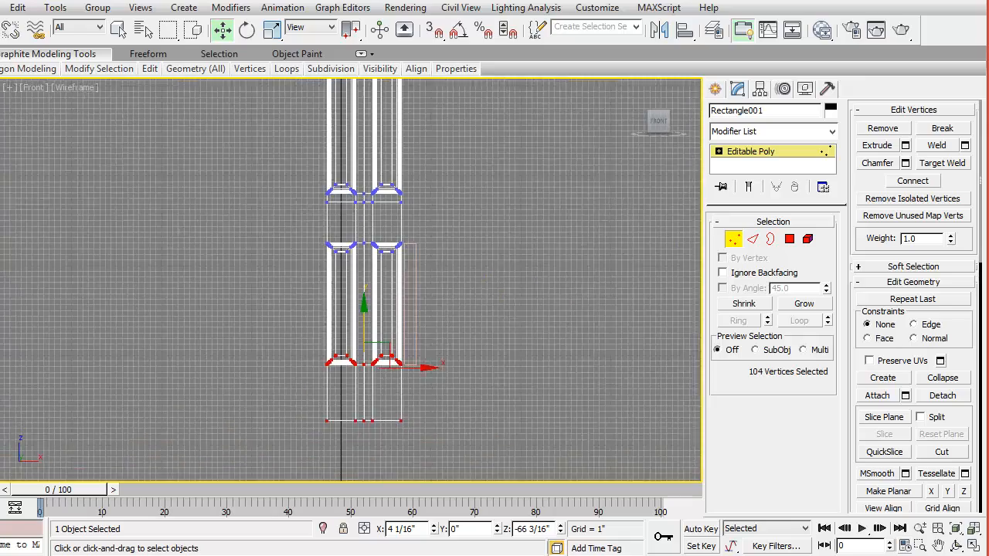
Leave Vertex editing and delete the 9" gauge rectangle beside the top panels.
{"action": "middle_click_drag", "start_coordinate": [526, 280], "coordinate": [531, 303]}
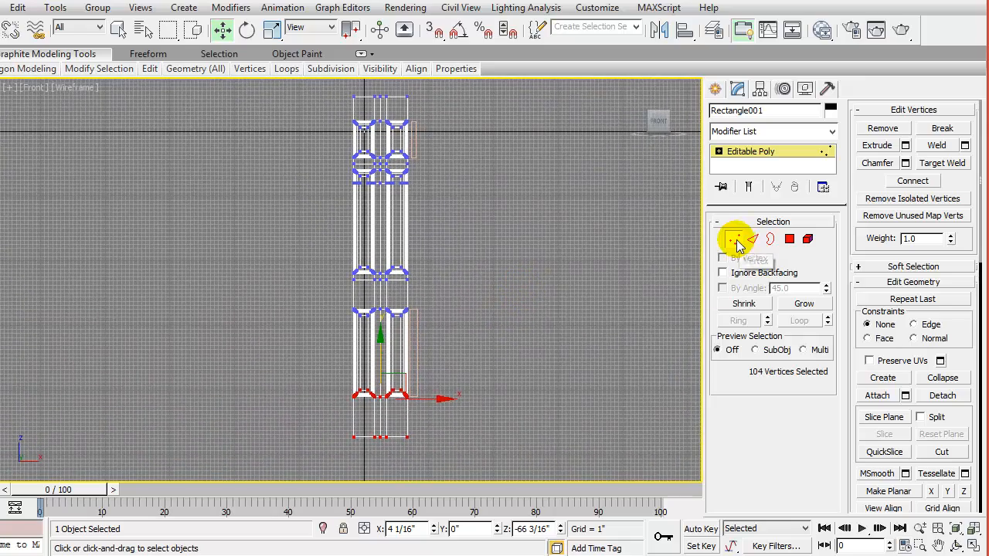
{"action": "left_click", "coordinate": [736, 241]}
{"action": "left_click", "coordinate": [478, 293]}
{"action": "left_click", "coordinate": [416, 147]}
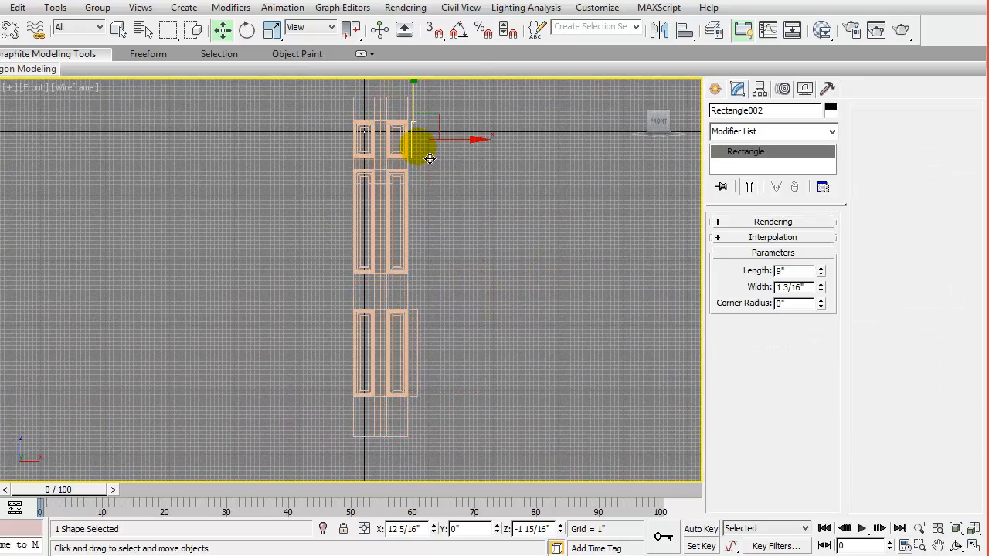
{"action": "key", "text": "Delete"}
Set the remaining gauge rectangle's length to 84" and move it out beside the door, matching the door's top and bottom edges.
{"action": "left_click", "coordinate": [418, 349]}
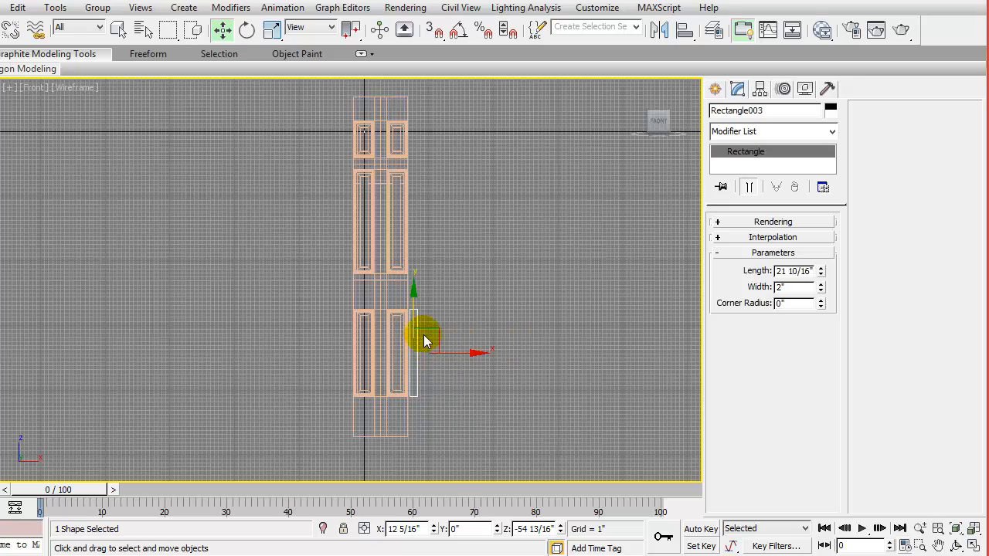
{"action": "double_click", "coordinate": [785, 272]}
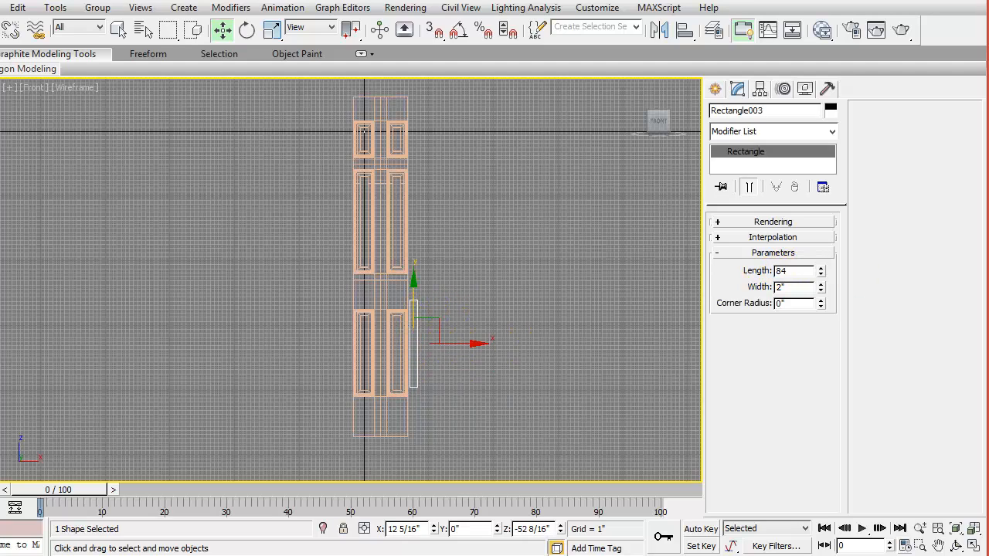
{"action": "left_click_drag", "start_coordinate": [436, 321], "coordinate": [508, 273]}
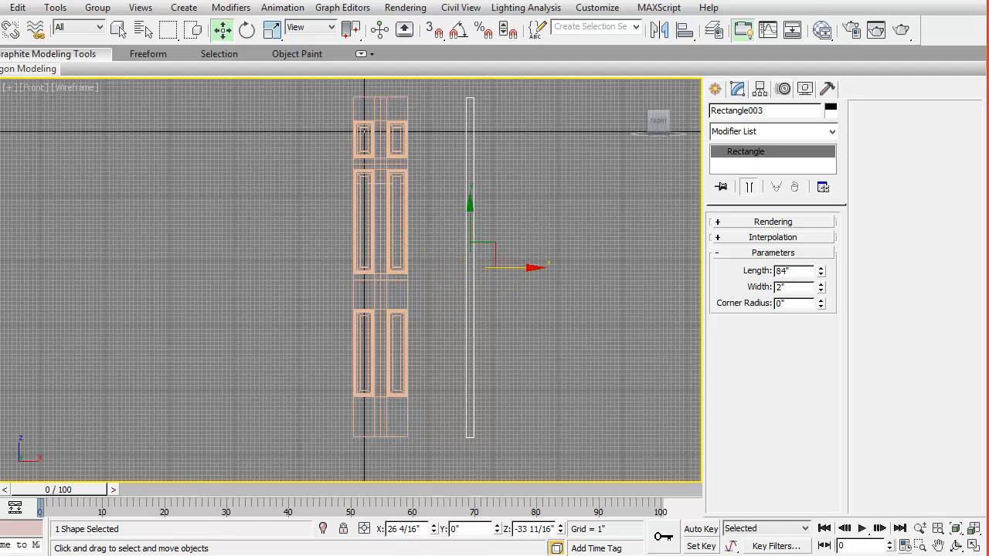
Consult the elevation drawing for the stile widths, and select the door in the maximized Perspective view.
{"action": "left_click", "coordinate": [232, 555]}
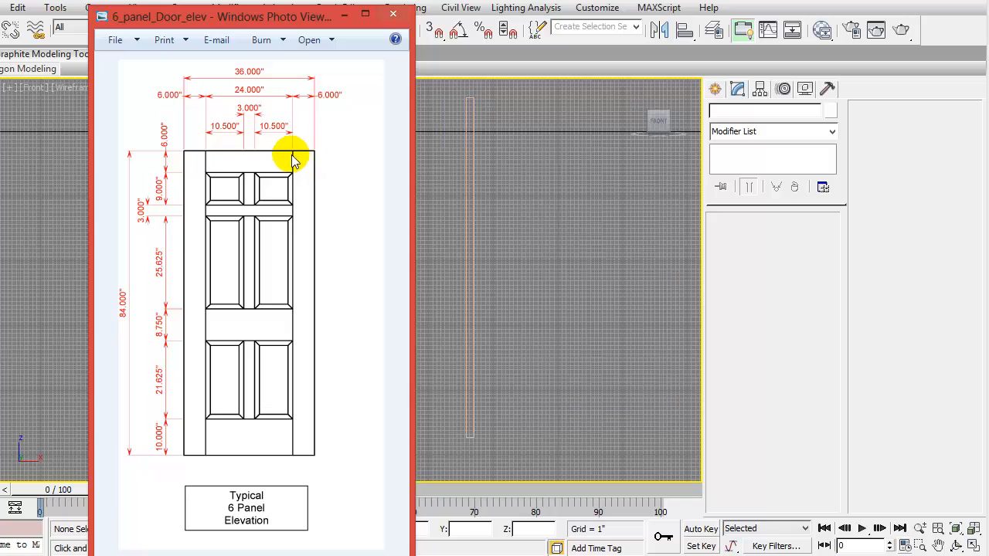
{"action": "left_click", "coordinate": [478, 228]}
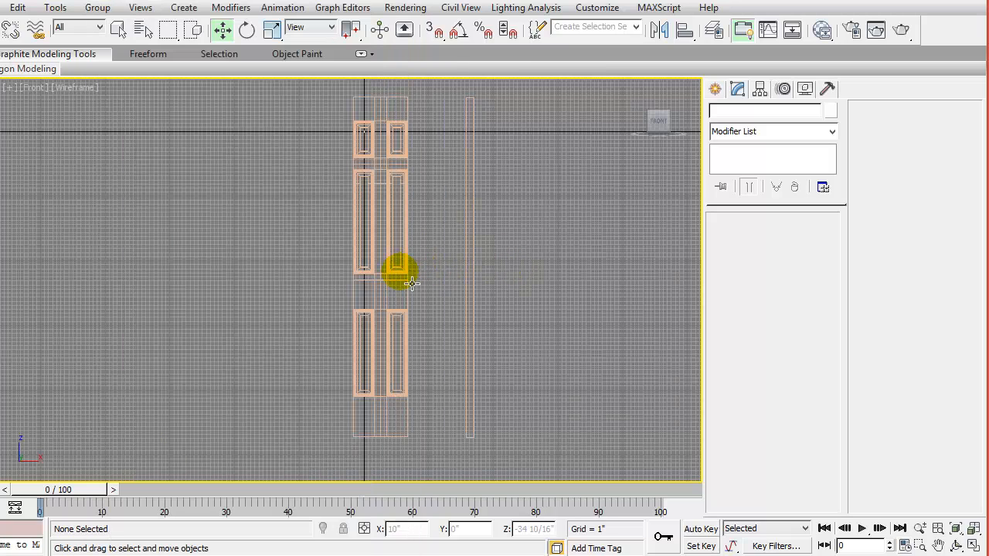
{"action": "key", "text": "alt+w"}
{"action": "left_click", "coordinate": [463, 370]}
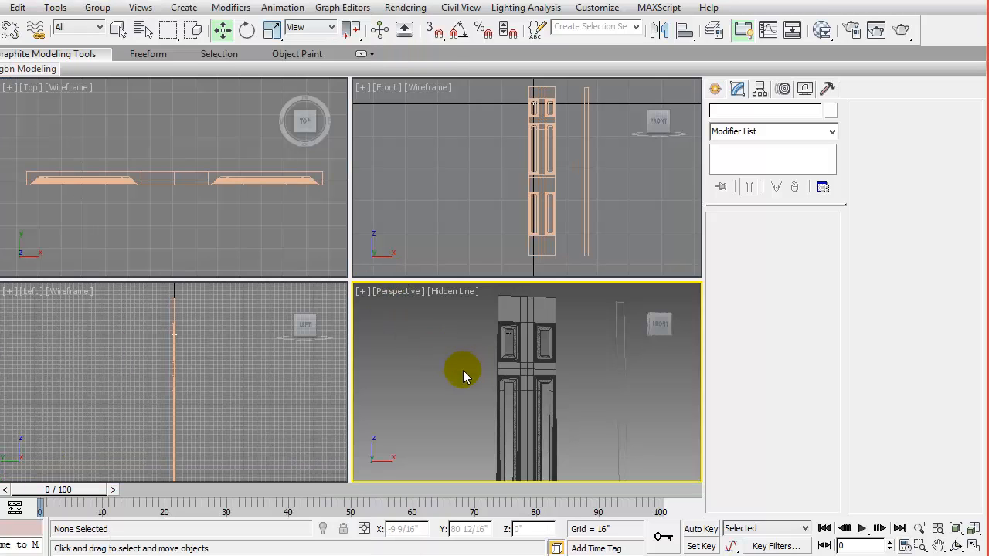
{"action": "left_click", "coordinate": [529, 405]}
{"action": "key", "text": "alt+w"}
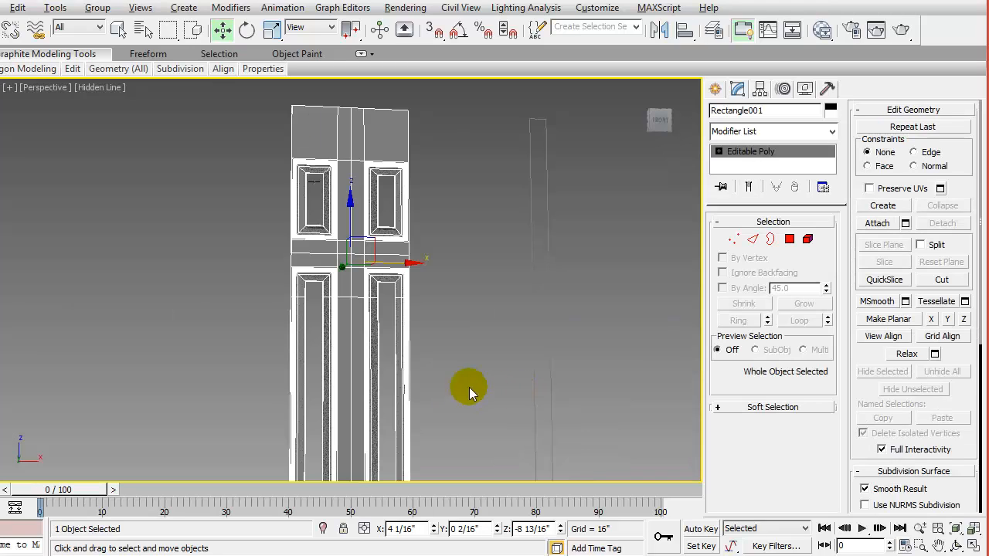
{"action": "middle_click_drag", "start_coordinate": [376, 370], "coordinate": [438, 392], "text": "alt"}
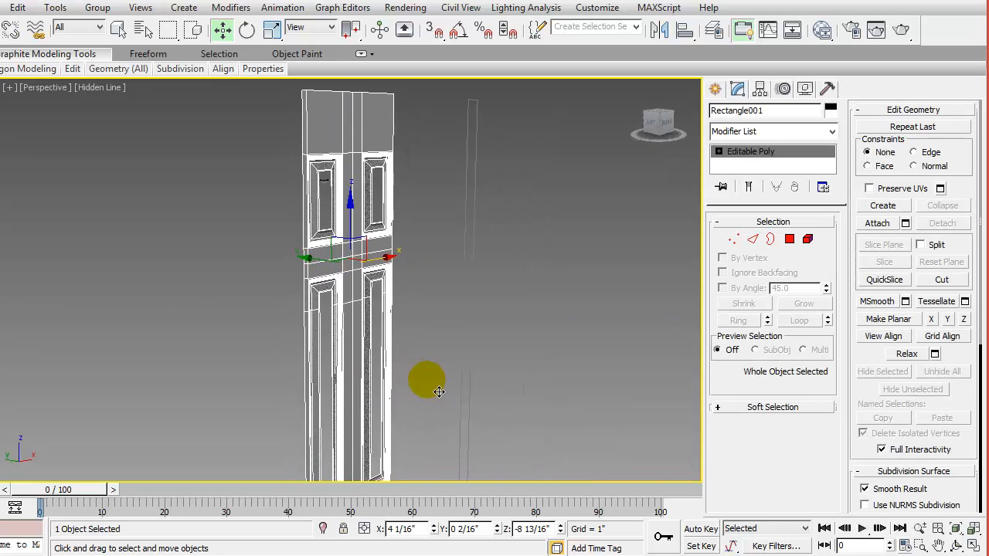
In Polygon mode, select the whole loop of narrow polygons running around the door's outer edge.
{"action": "left_click", "coordinate": [789, 239]}
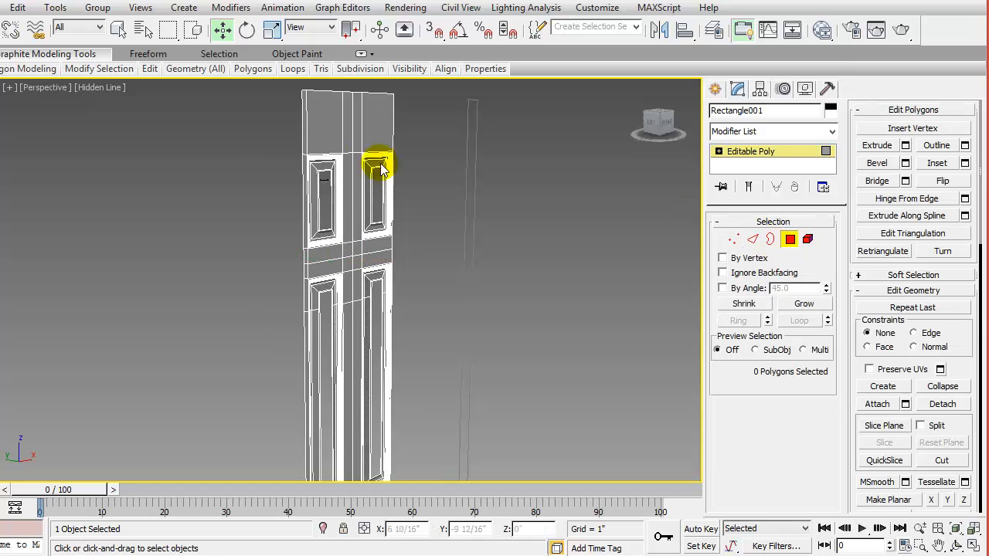
{"action": "left_click", "coordinate": [308, 130]}
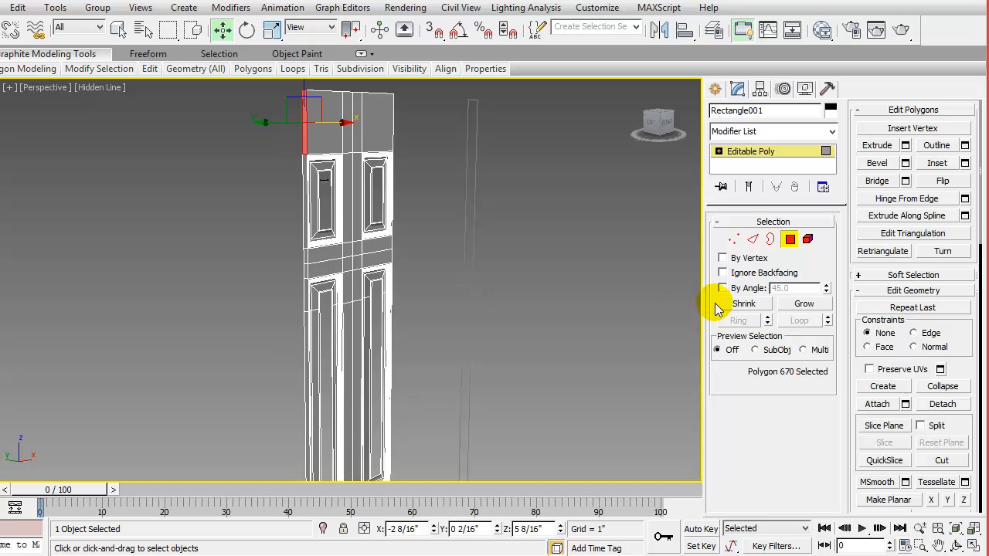
{"action": "scroll", "coordinate": [342, 253], "scroll_direction": "up", "scroll_amount": 4}
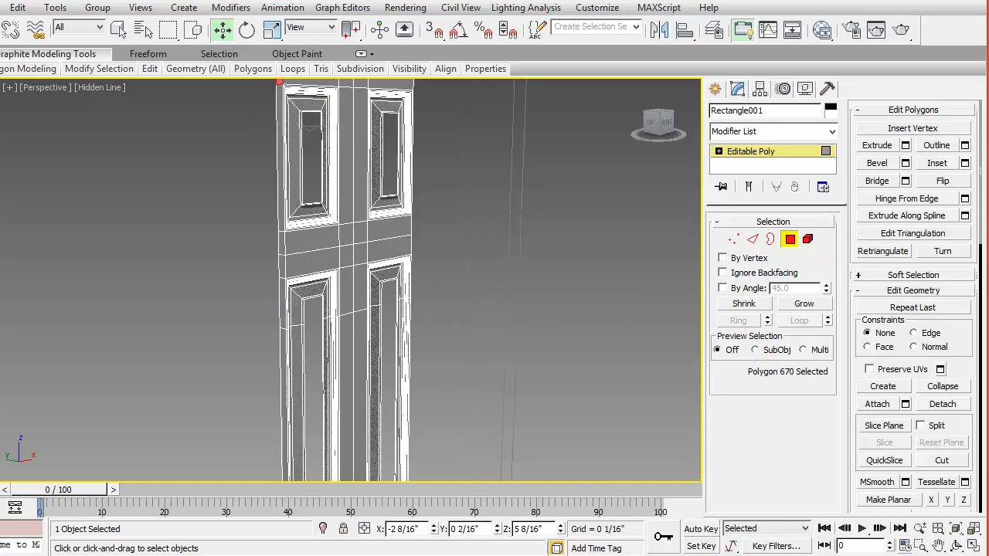
{"action": "middle_click_drag", "start_coordinate": [342, 253], "coordinate": [320, 249], "text": "alt"}
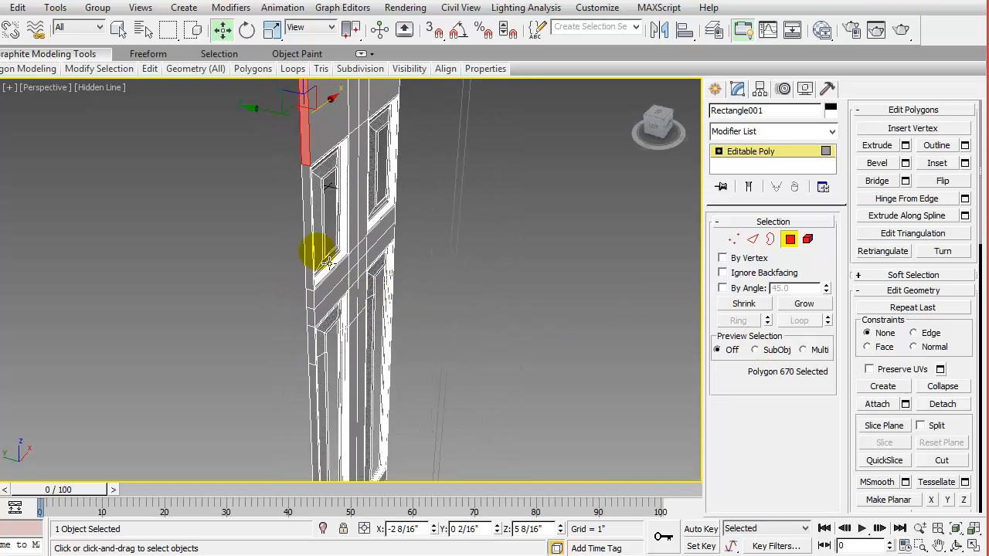
{"action": "left_click", "coordinate": [307, 211], "text": "ctrl"}
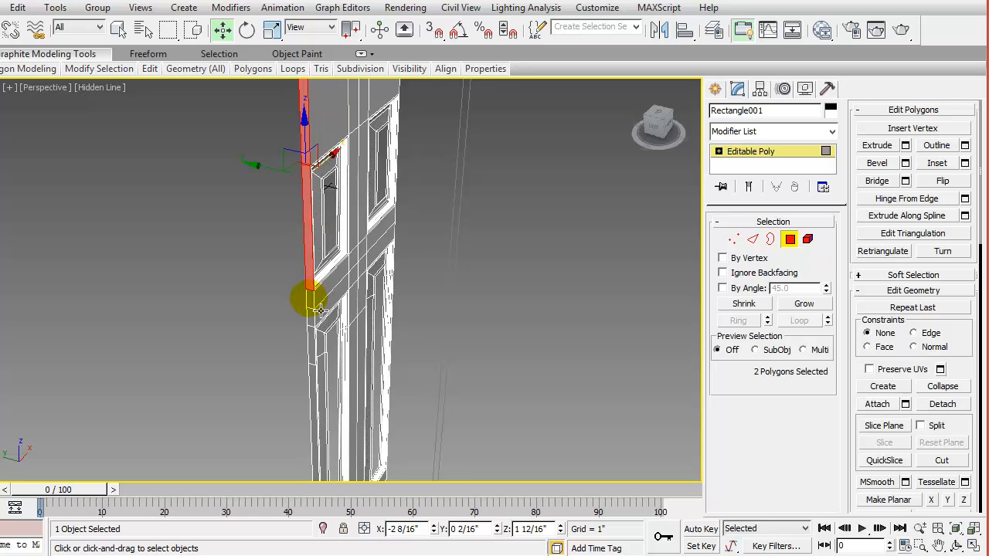
{"action": "left_click", "coordinate": [309, 299], "text": "shift"}
{"action": "scroll", "coordinate": [342, 246], "scroll_direction": "down", "scroll_amount": 4}
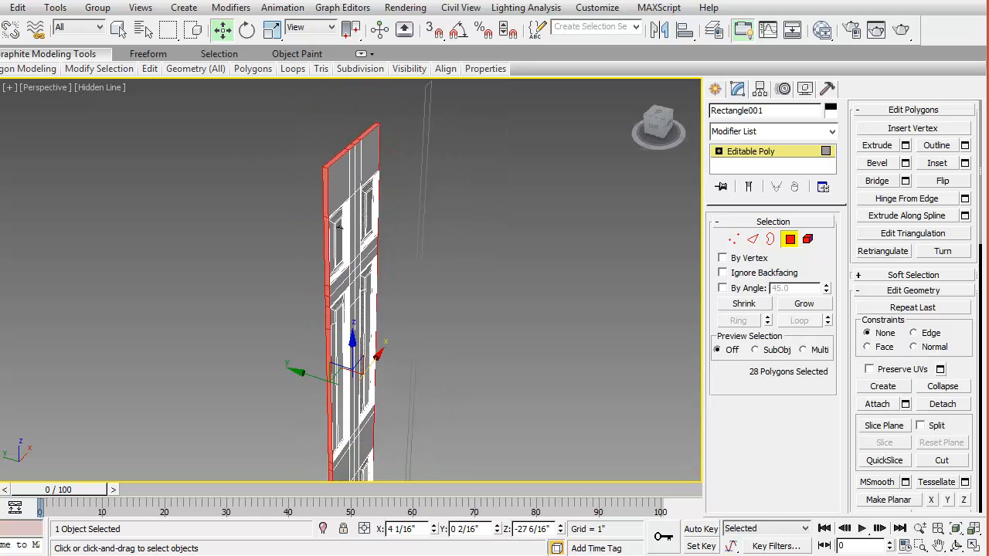
Remove the door's top and bottom edge polygons from the selection, keeping only those along the two long sides.
{"action": "middle_click_drag", "start_coordinate": [370, 282], "coordinate": [323, 272], "text": "alt"}
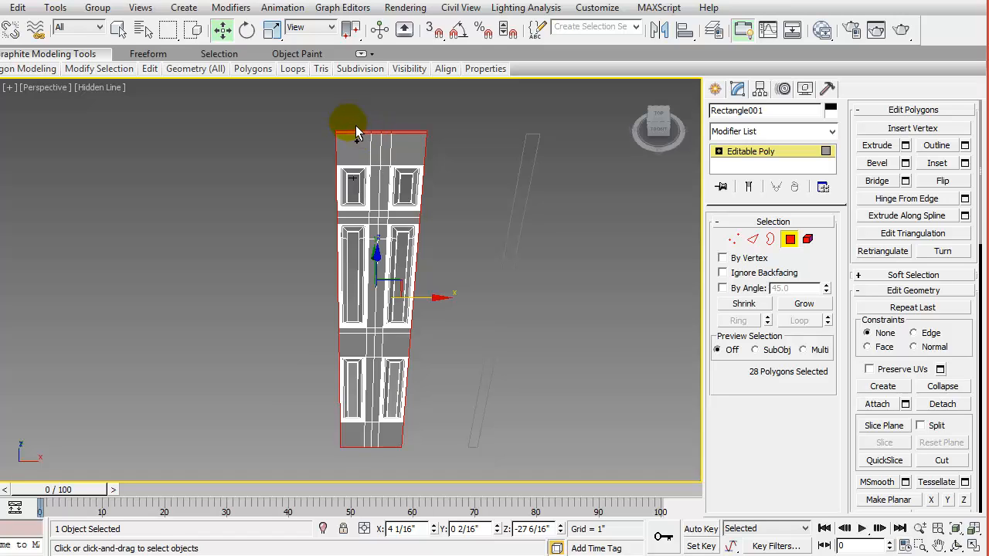
{"action": "left_click_drag", "start_coordinate": [352, 122], "coordinate": [414, 150], "text": "alt"}
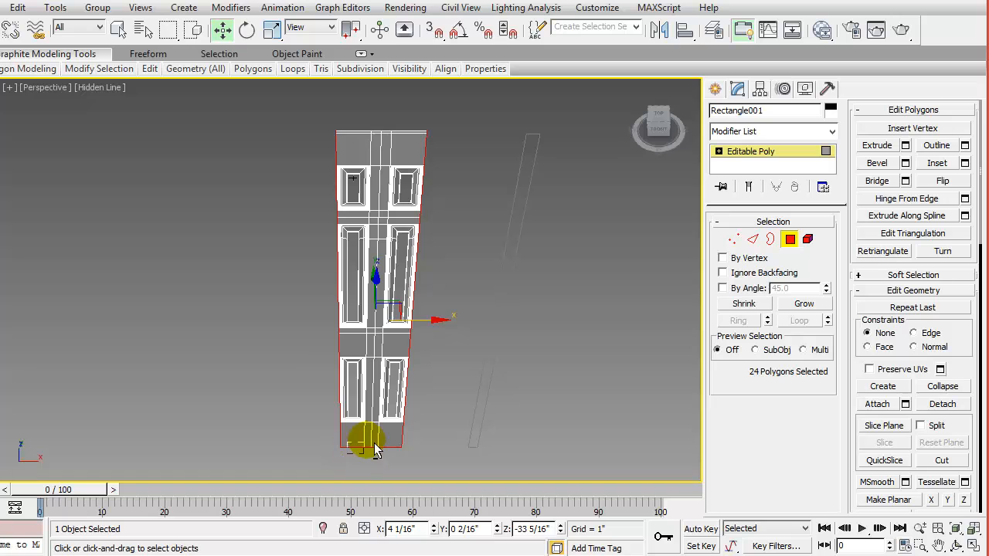
{"action": "left_click_drag", "start_coordinate": [391, 446], "coordinate": [392, 447], "text": "alt"}
{"action": "middle_click_drag", "start_coordinate": [334, 332], "coordinate": [401, 319], "text": "alt"}
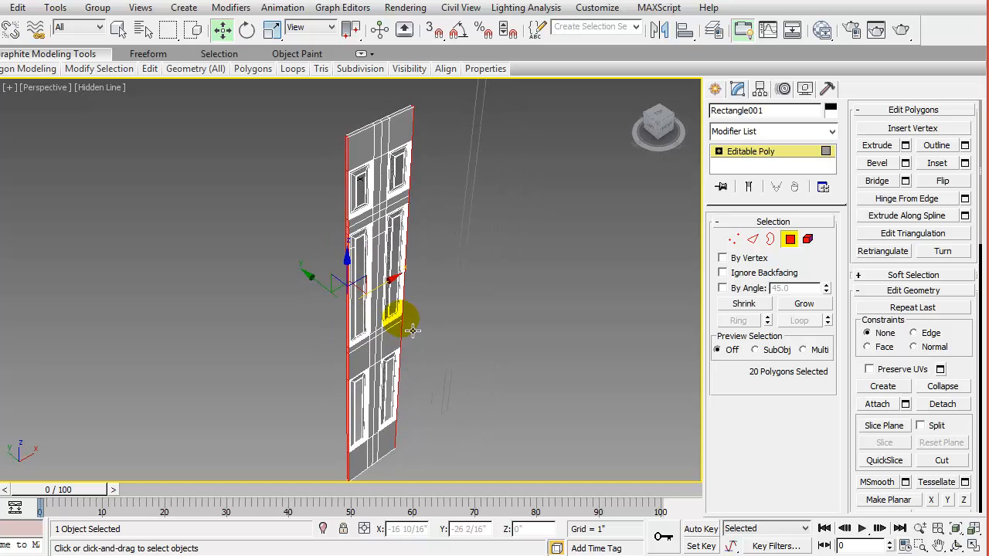
Extrude the selected side polygons by 6" to form the stiles, checking the width on the elevation drawing, and leave Polygon mode.
{"action": "left_click", "coordinate": [905, 145]}
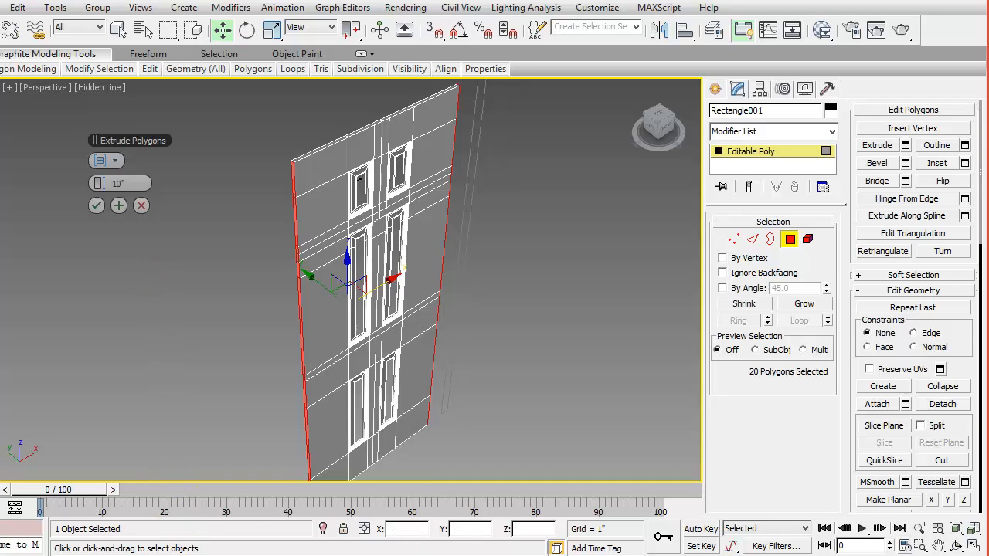
{"action": "key", "text": "alt+Tab"}
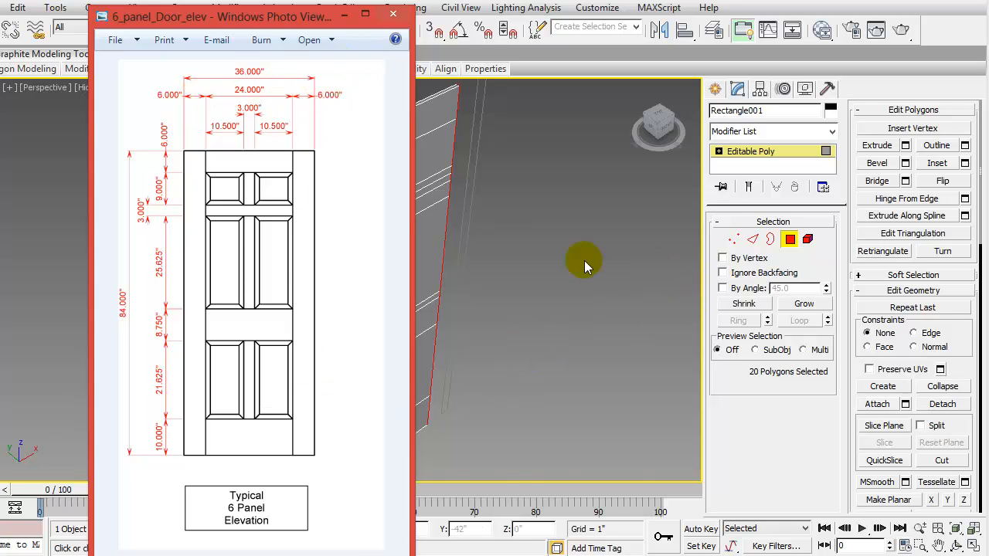
{"action": "right_click", "coordinate": [420, 238]}
{"action": "left_click", "coordinate": [322, 288]}
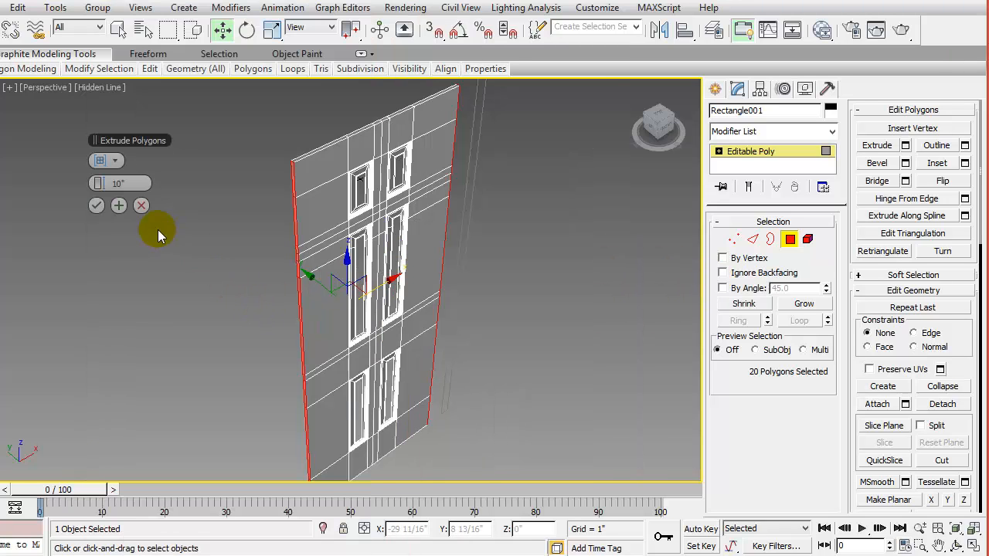
{"action": "left_click", "coordinate": [100, 184]}
{"action": "type", "text": "6"}
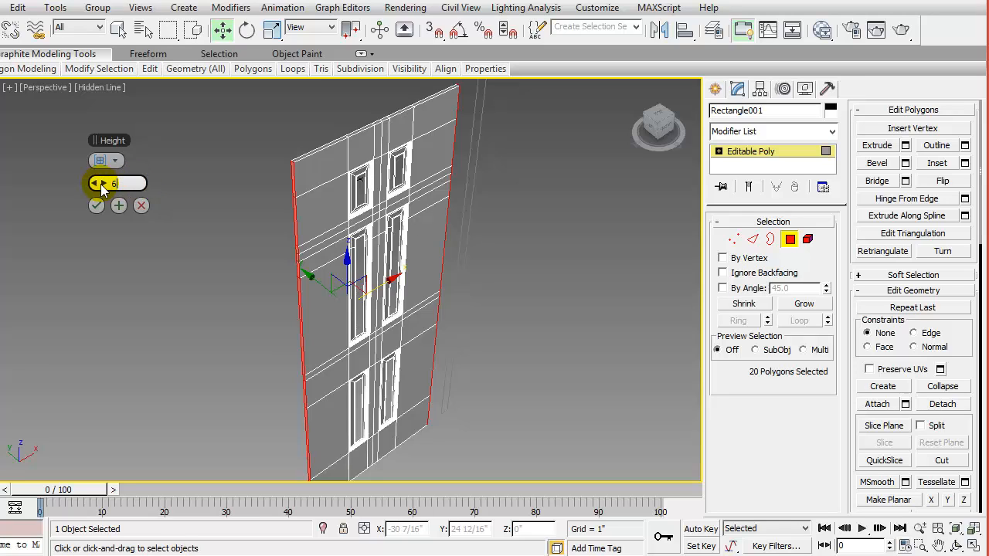
{"action": "key", "text": "Return"}
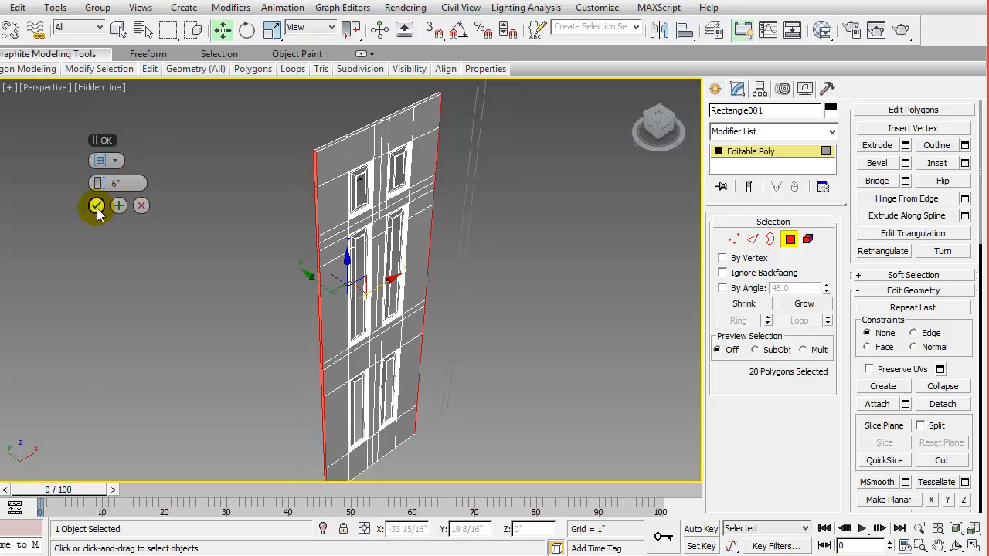
{"action": "left_click", "coordinate": [96, 206]}
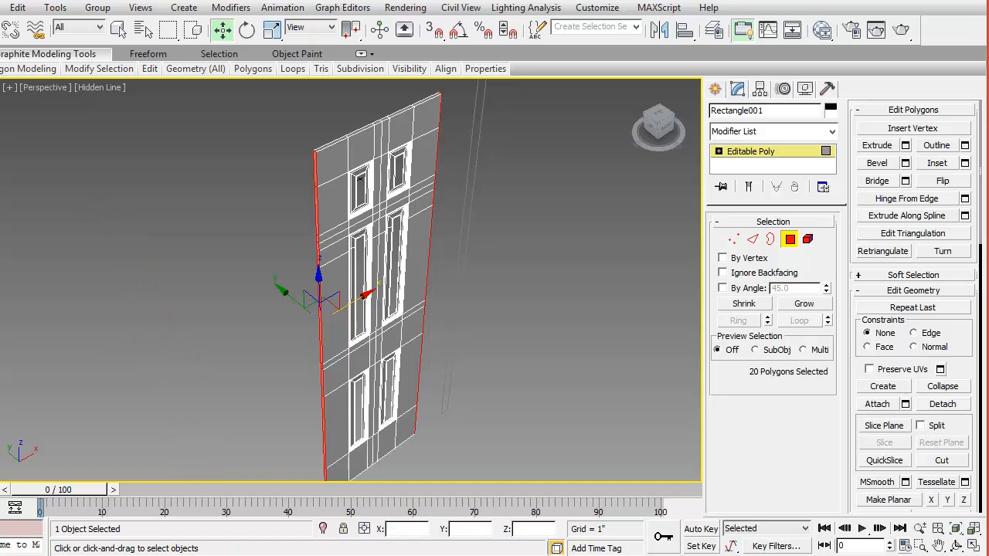
{"action": "left_click", "coordinate": [790, 241]}
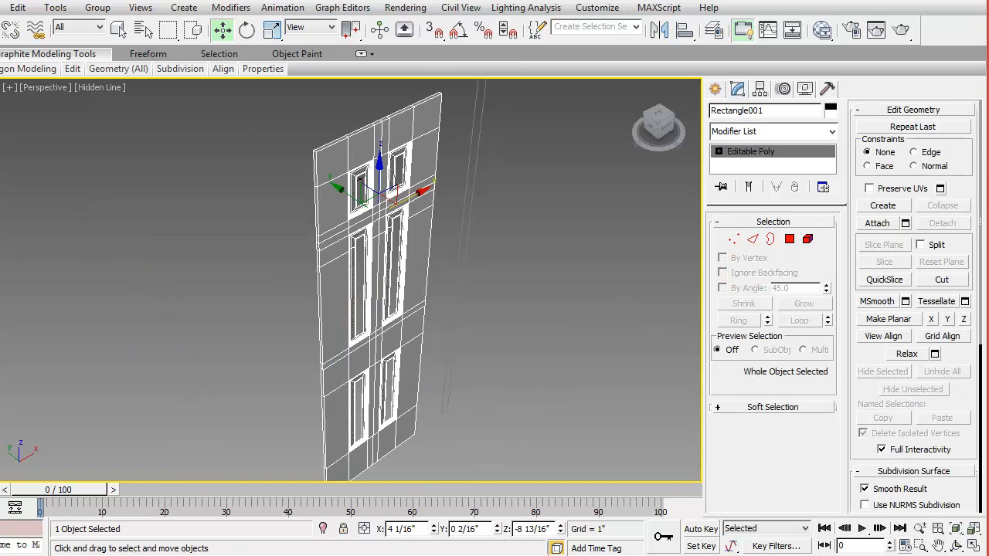
Consult the elevation drawing for the panel widths, and select the door in the maximized Front view.
{"action": "left_click", "coordinate": [350, 555]}
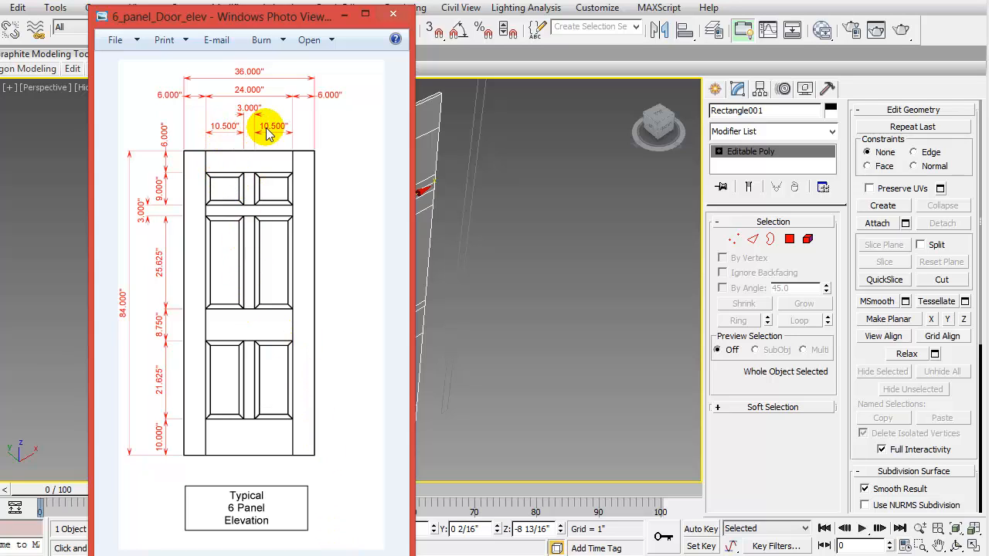
{"action": "left_click", "coordinate": [517, 221]}
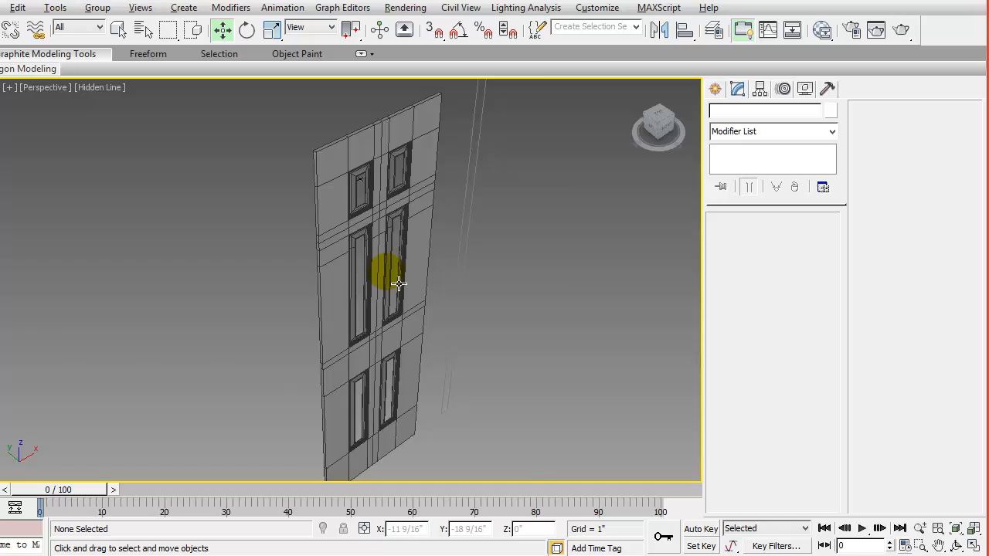
{"action": "key", "text": "alt+w"}
{"action": "left_click", "coordinate": [464, 202]}
{"action": "key", "text": "alt+w"}
{"action": "left_click", "coordinate": [380, 198]}
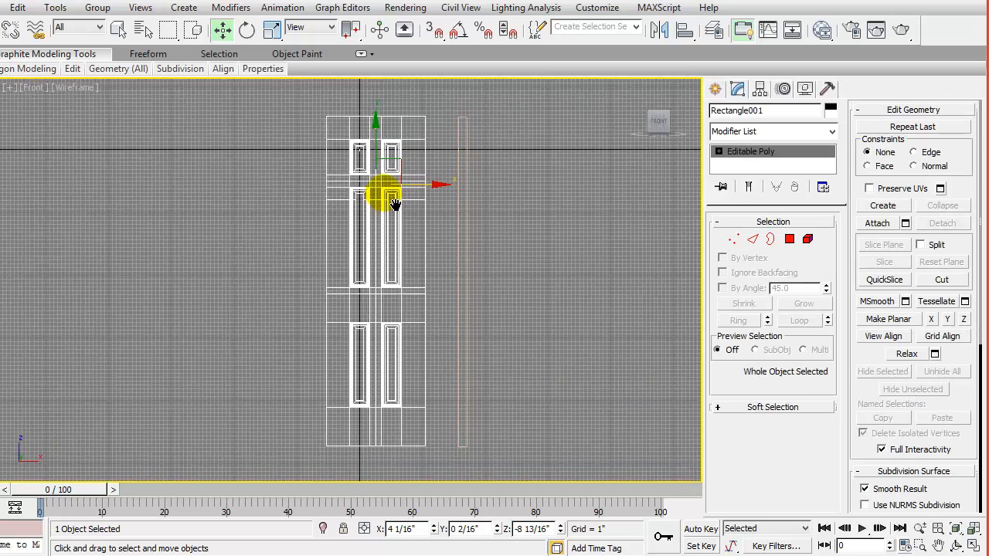
Draw a rectangle above the door, set its width to 10 8/16", and align its right end with the left panels' right edge.
{"action": "middle_click_drag", "start_coordinate": [390, 195], "coordinate": [355, 316]}
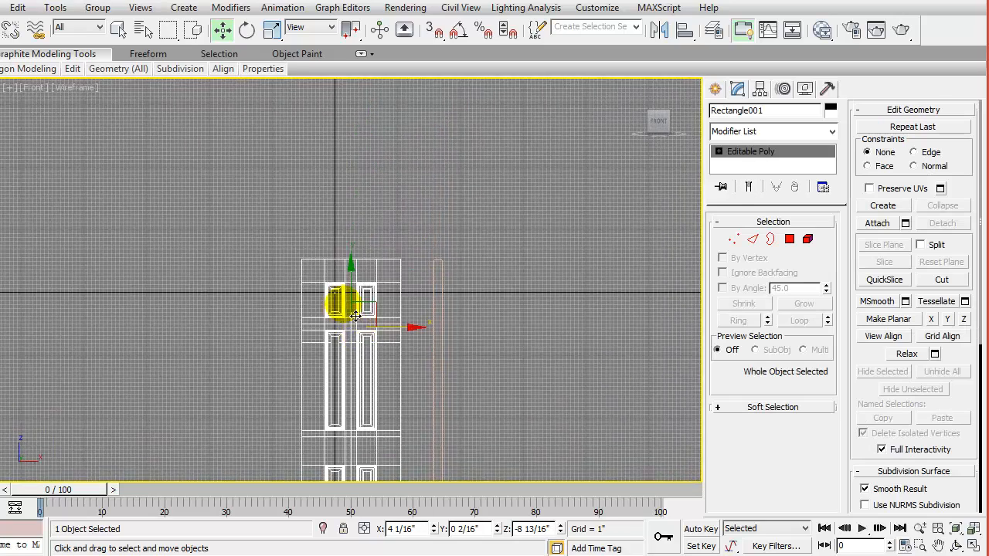
{"action": "scroll", "coordinate": [355, 316], "scroll_direction": "up", "scroll_amount": 3}
{"action": "left_click", "coordinate": [353, 229]}
{"action": "left_click", "coordinate": [715, 89]}
{"action": "left_click", "coordinate": [803, 201]}
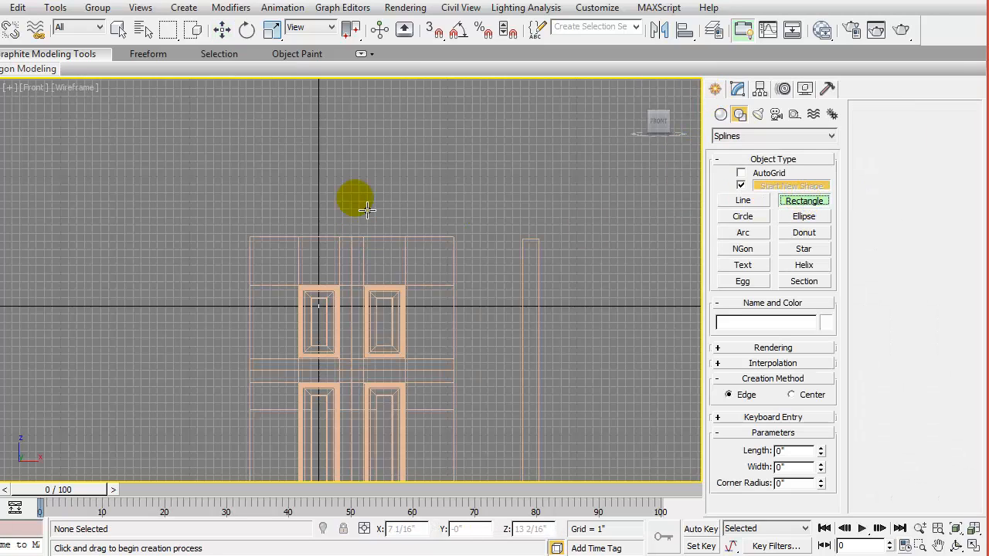
{"action": "left_click_drag", "start_coordinate": [299, 211], "coordinate": [390, 222]}
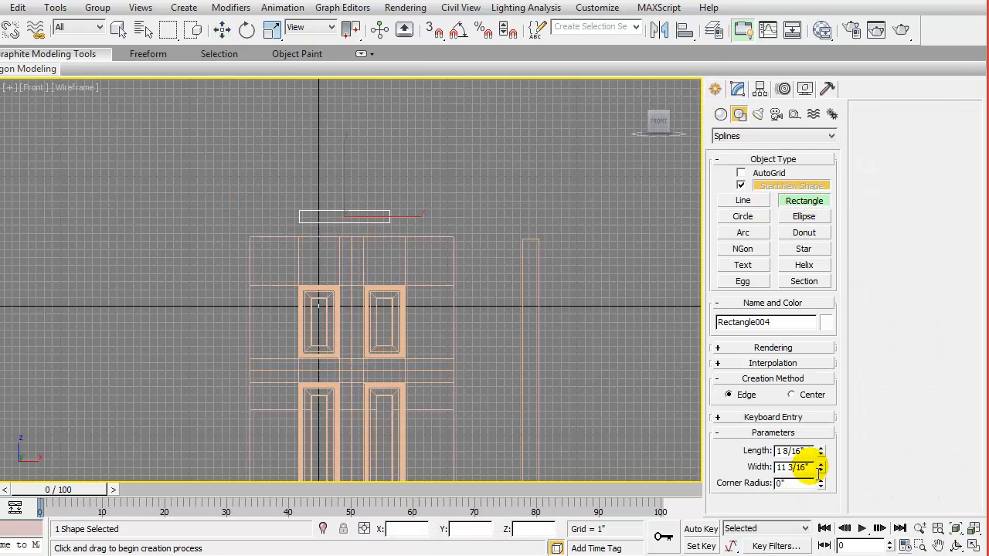
{"action": "left_click_drag", "start_coordinate": [806, 467], "coordinate": [770, 470]}
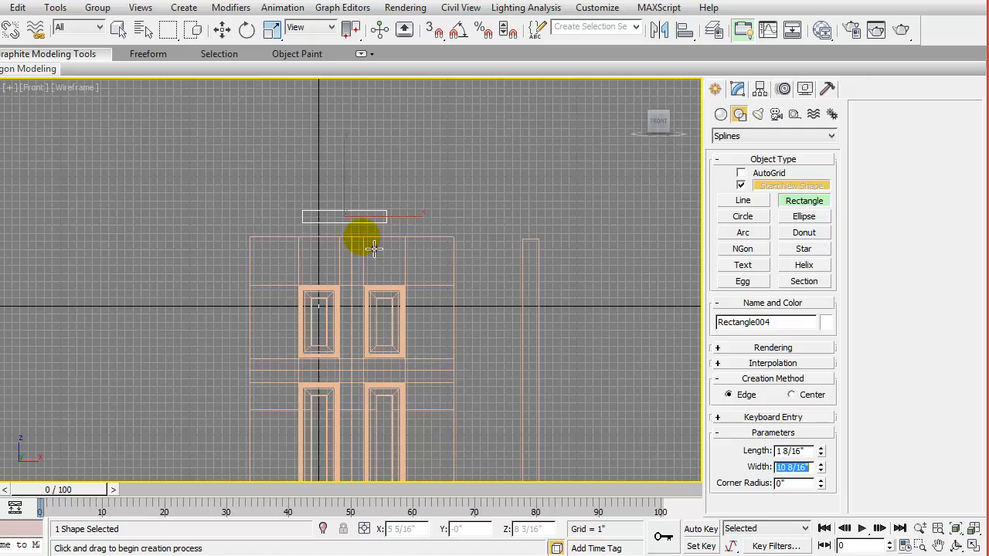
{"action": "key", "text": "w"}
{"action": "left_click_drag", "start_coordinate": [380, 219], "coordinate": [346, 231]}
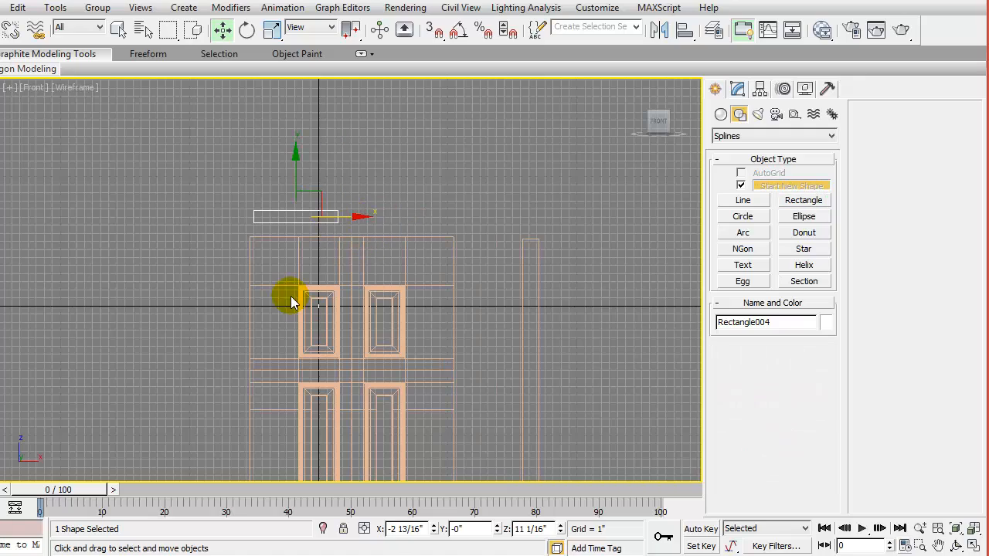
Move the vertices outboard of the left panels outward until those panels match the width of the 10 8/16" gauge rectangle.
{"action": "scroll", "coordinate": [293, 290], "scroll_direction": "down", "scroll_amount": 6}
{"action": "left_click", "coordinate": [351, 294]}
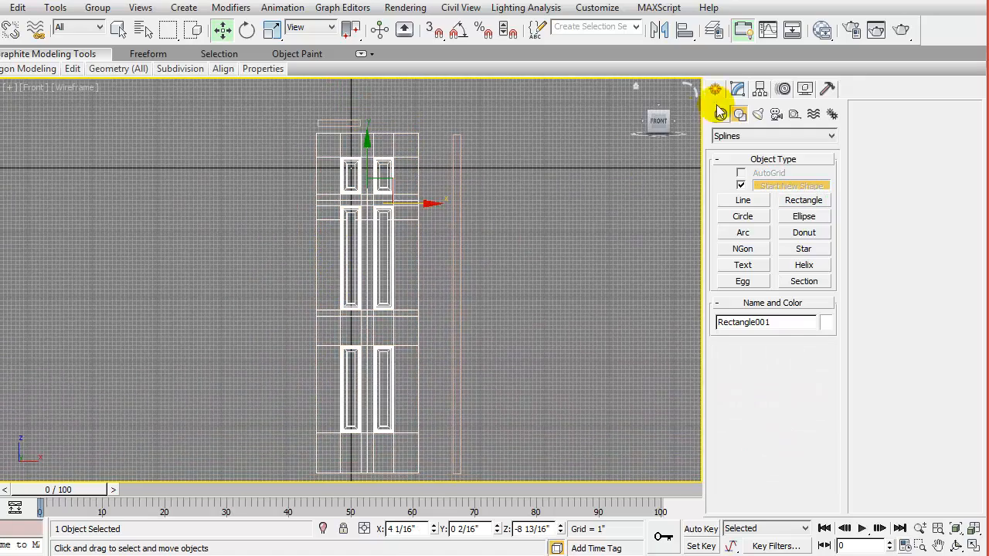
{"action": "left_click", "coordinate": [737, 88]}
{"action": "left_click", "coordinate": [733, 239]}
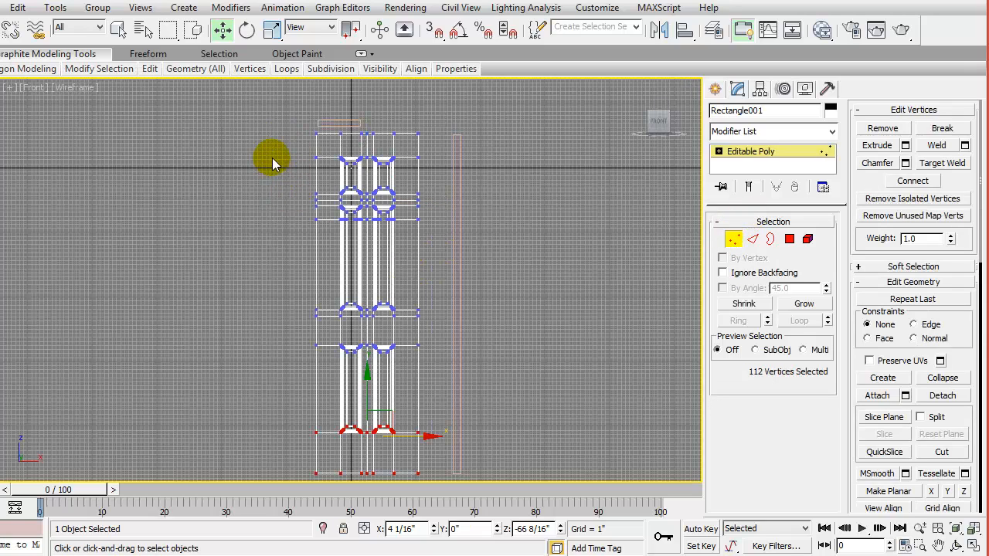
{"action": "left_click_drag", "start_coordinate": [312, 246], "coordinate": [353, 486]}
{"action": "scroll", "coordinate": [357, 386], "scroll_direction": "up", "scroll_amount": 5}
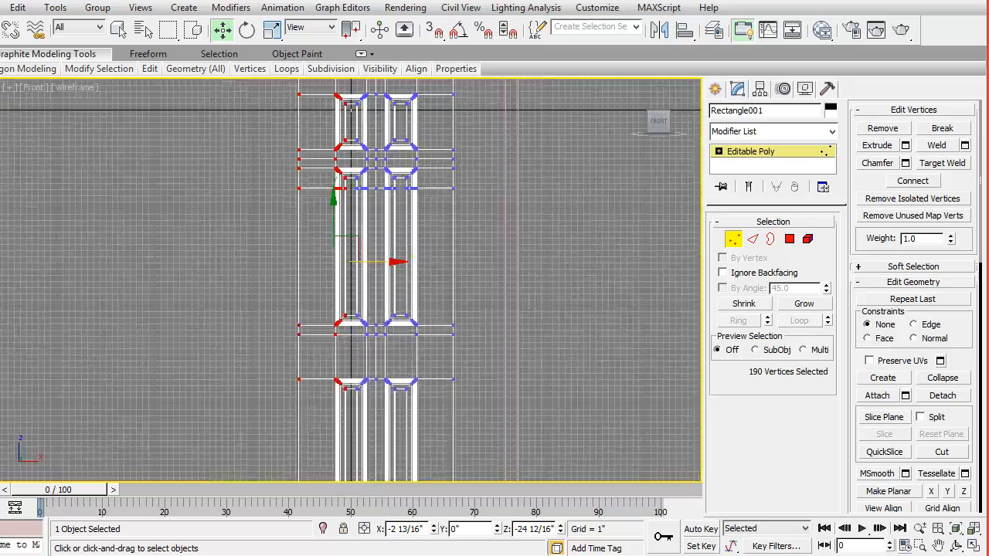
{"action": "scroll", "coordinate": [379, 322], "scroll_direction": "up", "scroll_amount": 4}
{"action": "scroll", "coordinate": [374, 333], "scroll_direction": "down", "scroll_amount": 5}
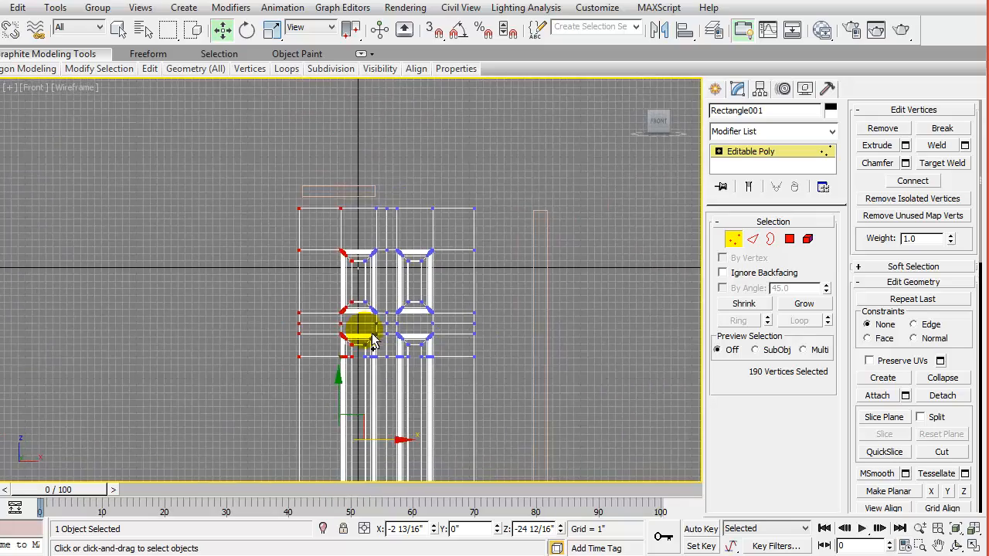
{"action": "middle_click_drag", "start_coordinate": [371, 343], "coordinate": [378, 281]}
{"action": "left_click_drag", "start_coordinate": [404, 389], "coordinate": [365, 390]}
{"action": "middle_click_drag", "start_coordinate": [335, 275], "coordinate": [364, 268]}
{"action": "scroll", "coordinate": [354, 427], "scroll_direction": "up", "scroll_amount": 5}
{"action": "scroll", "coordinate": [355, 421], "scroll_direction": "down", "scroll_amount": 8}
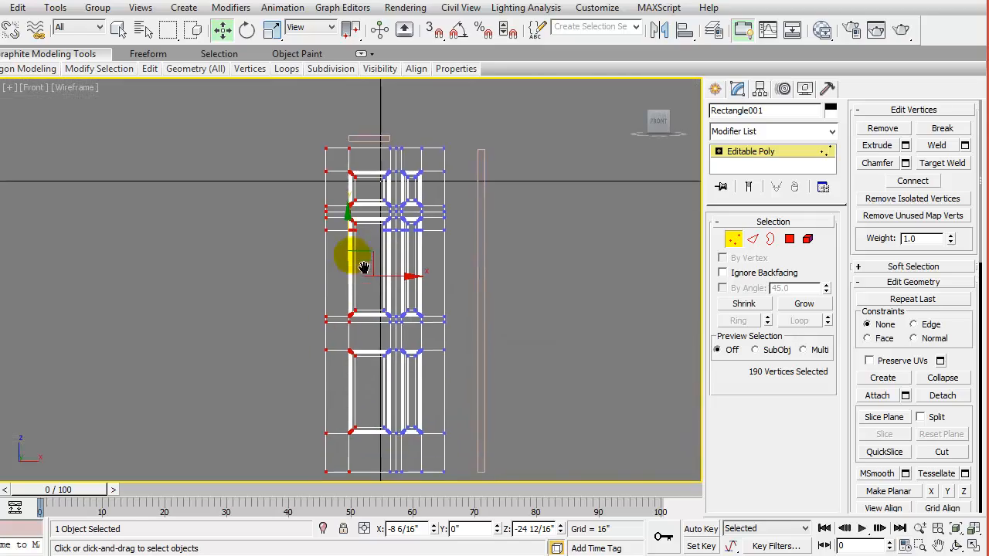
{"action": "scroll", "coordinate": [353, 309], "scroll_direction": "up", "scroll_amount": 2}
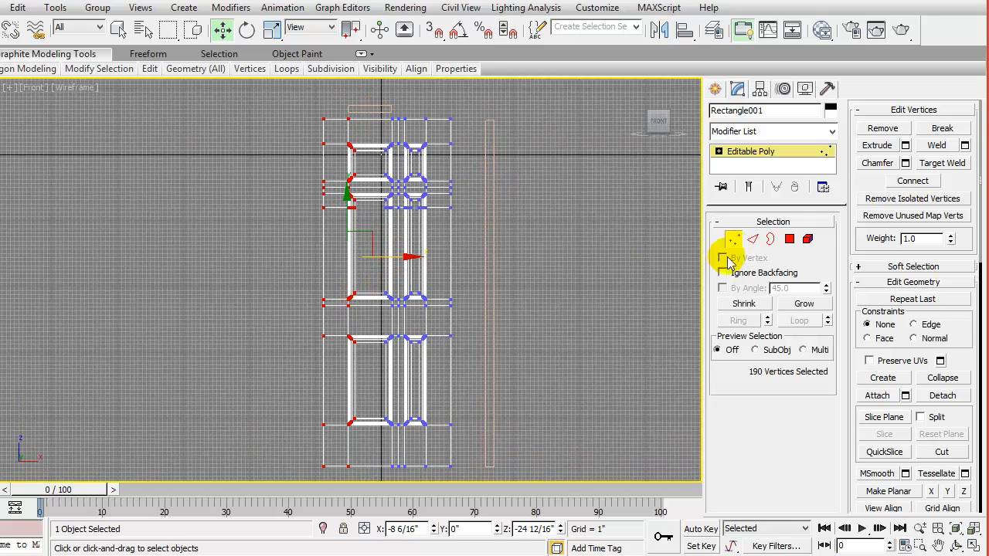
Move the gauge rectangle over the right panels, aligning its left end with their inner edge.
{"action": "left_click_drag", "start_coordinate": [390, 108], "coordinate": [485, 125]}
{"action": "scroll", "coordinate": [431, 271], "scroll_direction": "up", "scroll_amount": 5}
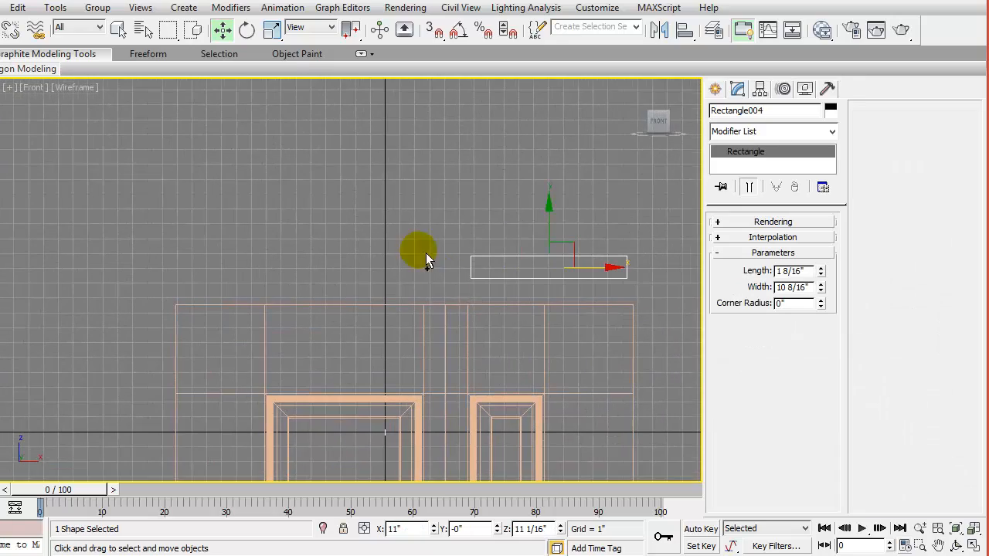
{"action": "scroll", "coordinate": [523, 307], "scroll_direction": "down", "scroll_amount": 8}
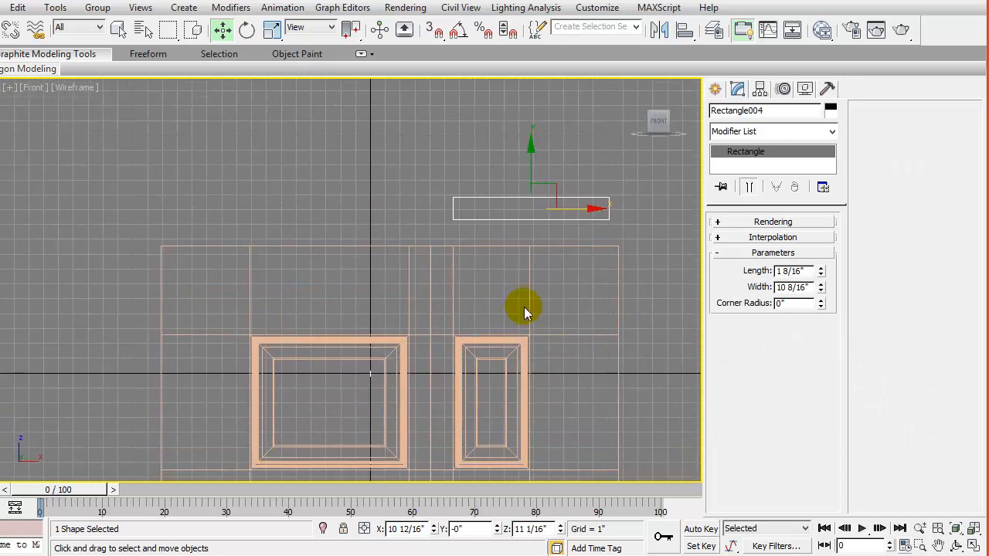
{"action": "middle_click_drag", "start_coordinate": [468, 222], "coordinate": [468, 214]}
Move the vertices from the right panels' outer edge outward to match the gauge rectangle's end, and leave Vertex mode.
{"action": "left_click", "coordinate": [411, 240]}
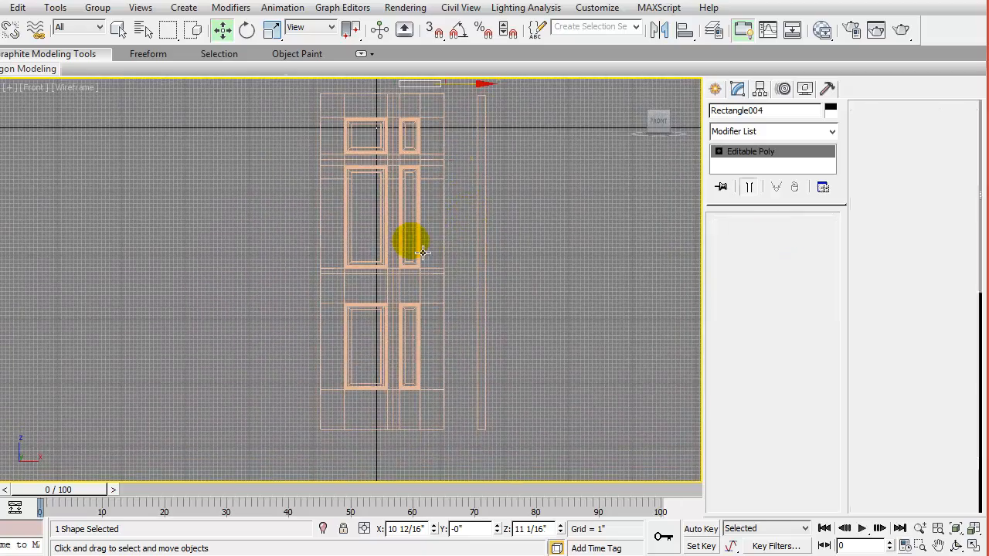
{"action": "left_click", "coordinate": [734, 240]}
{"action": "middle_click_drag", "start_coordinate": [547, 248], "coordinate": [537, 292]}
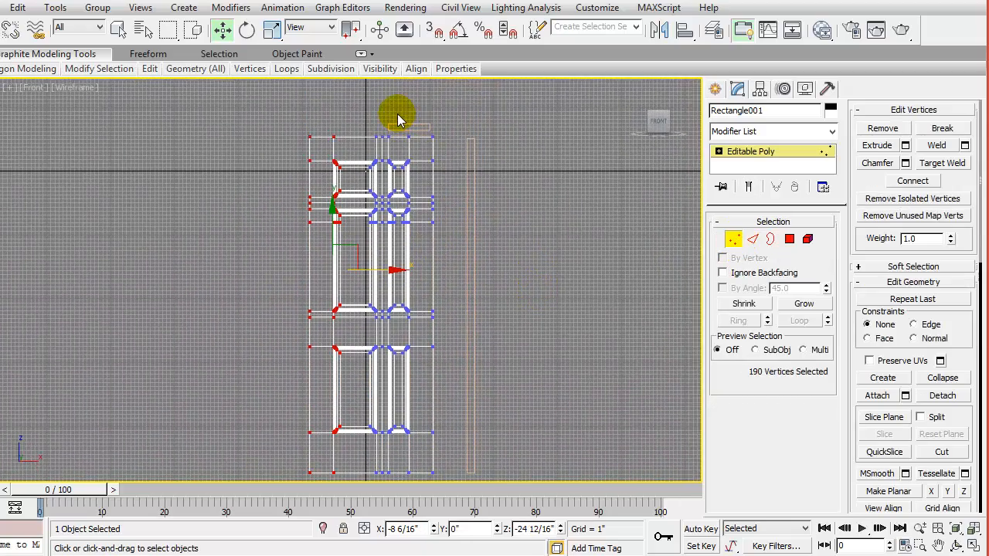
{"action": "left_click_drag", "start_coordinate": [398, 120], "coordinate": [404, 179]}
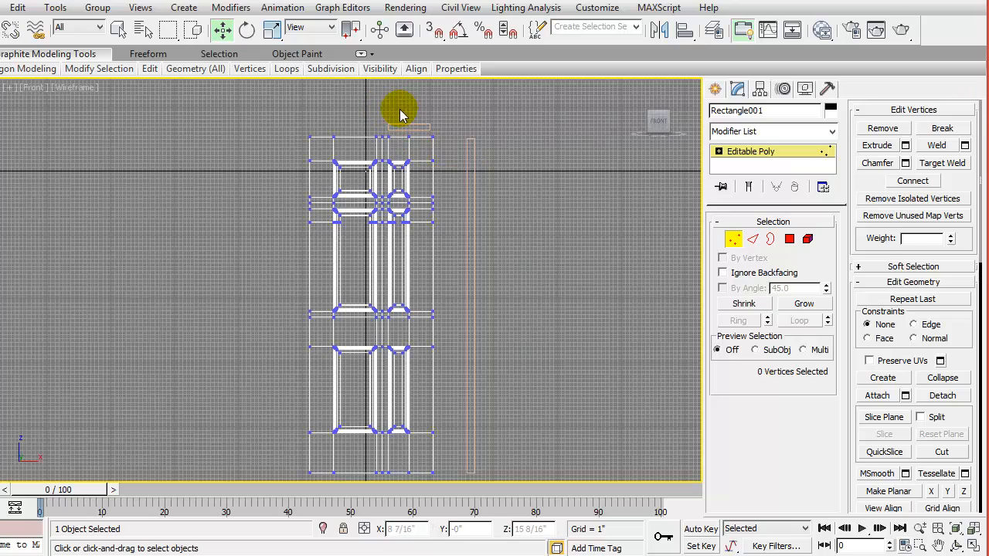
{"action": "left_click_drag", "start_coordinate": [398, 110], "coordinate": [470, 463]}
{"action": "scroll", "coordinate": [423, 217], "scroll_direction": "up", "scroll_amount": 5}
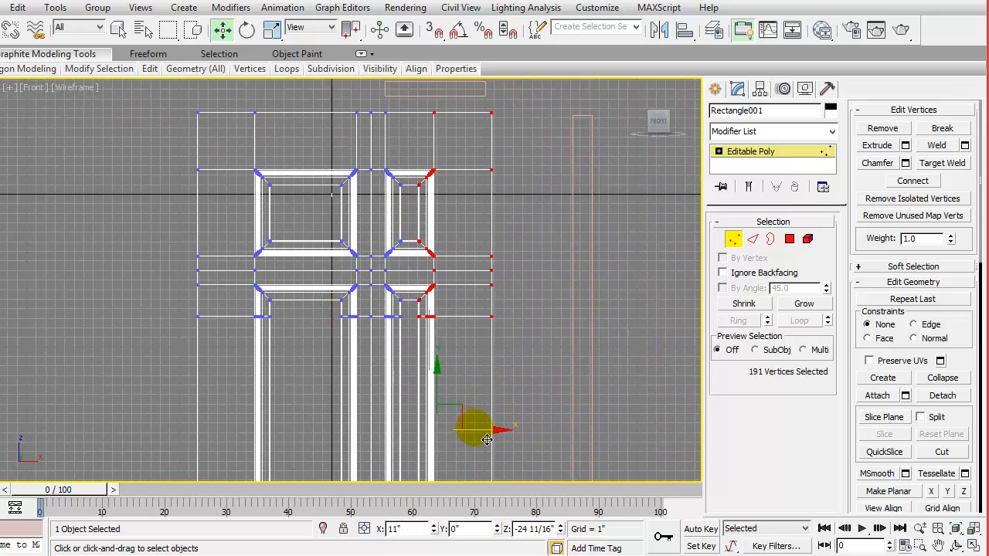
{"action": "left_click_drag", "start_coordinate": [486, 440], "coordinate": [538, 446]}
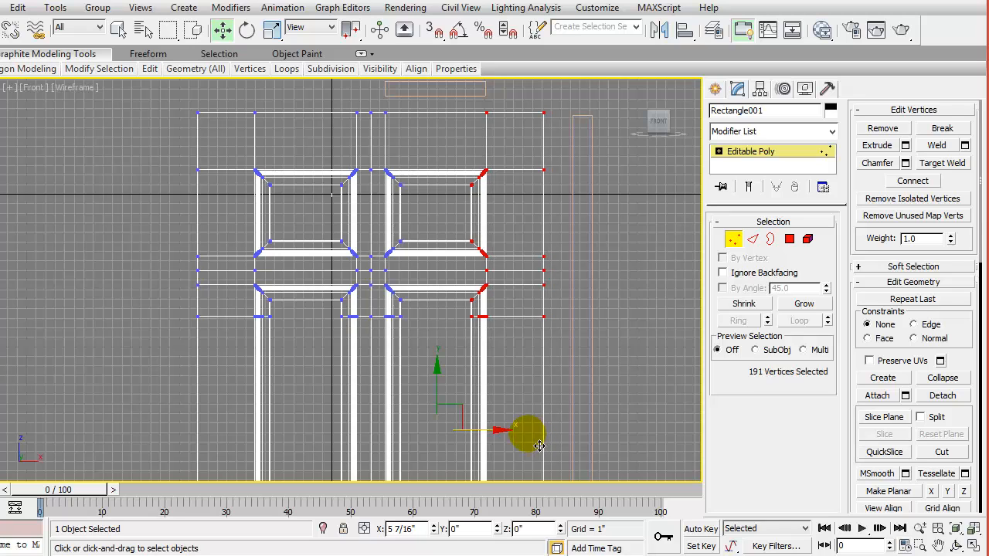
{"action": "left_click", "coordinate": [733, 238]}
Check the overall width on the elevation drawing, set the gauge rectangle's width to 36", and move it across the door's full width.
{"action": "scroll", "coordinate": [432, 204], "scroll_direction": "down", "scroll_amount": 4}
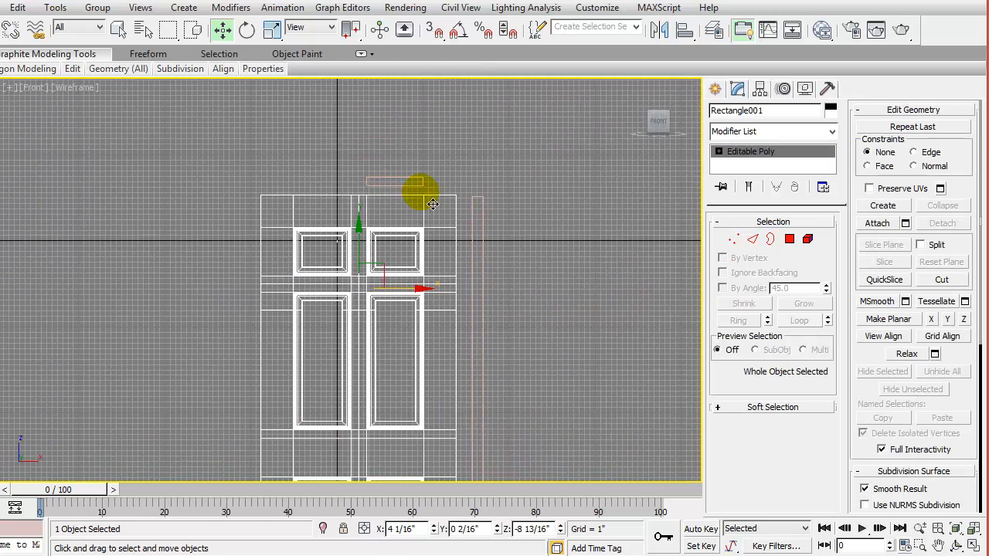
{"action": "left_click", "coordinate": [421, 185]}
{"action": "left_click", "coordinate": [315, 553]}
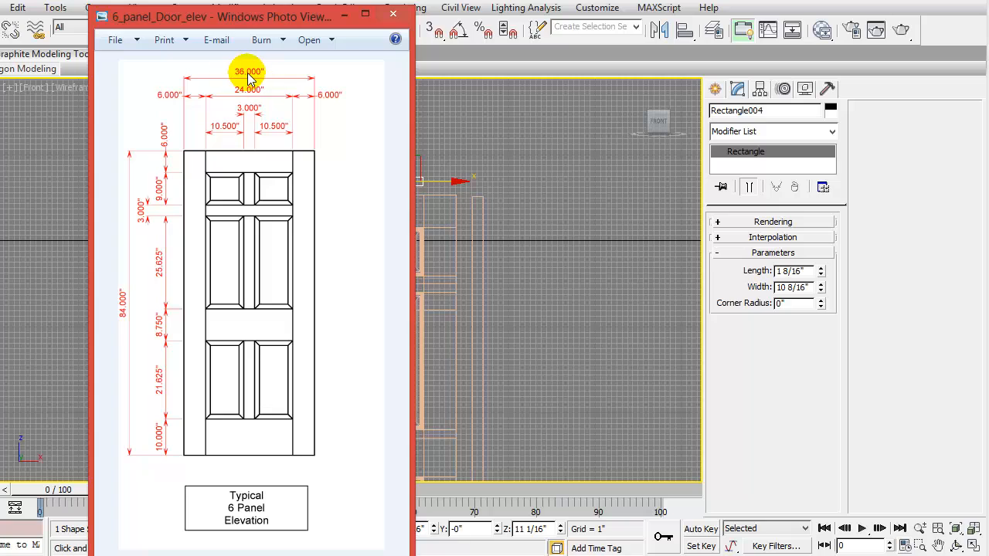
{"action": "left_click", "coordinate": [541, 419]}
{"action": "left_click", "coordinate": [413, 184]}
{"action": "double_click", "coordinate": [792, 286]}
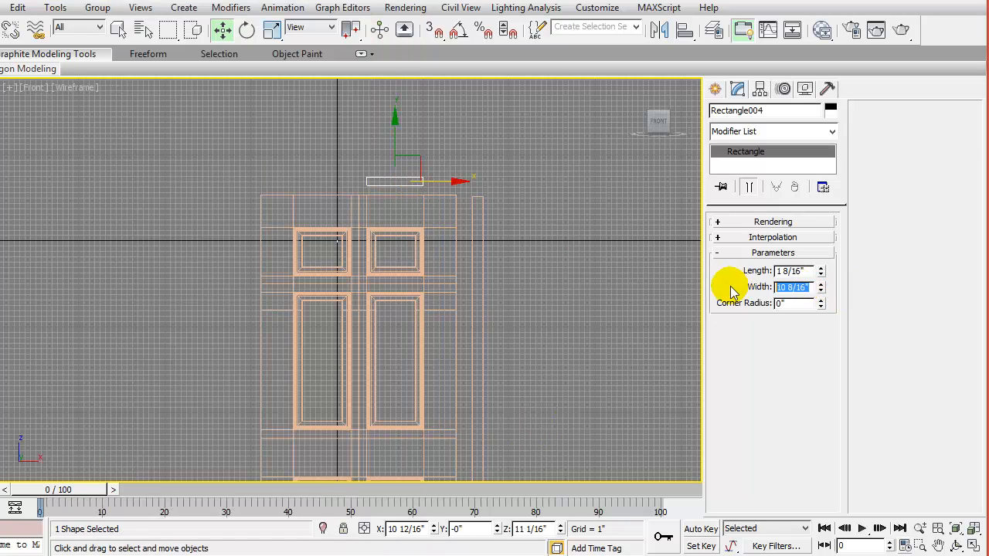
{"action": "left_click_drag", "start_coordinate": [449, 182], "coordinate": [412, 197]}
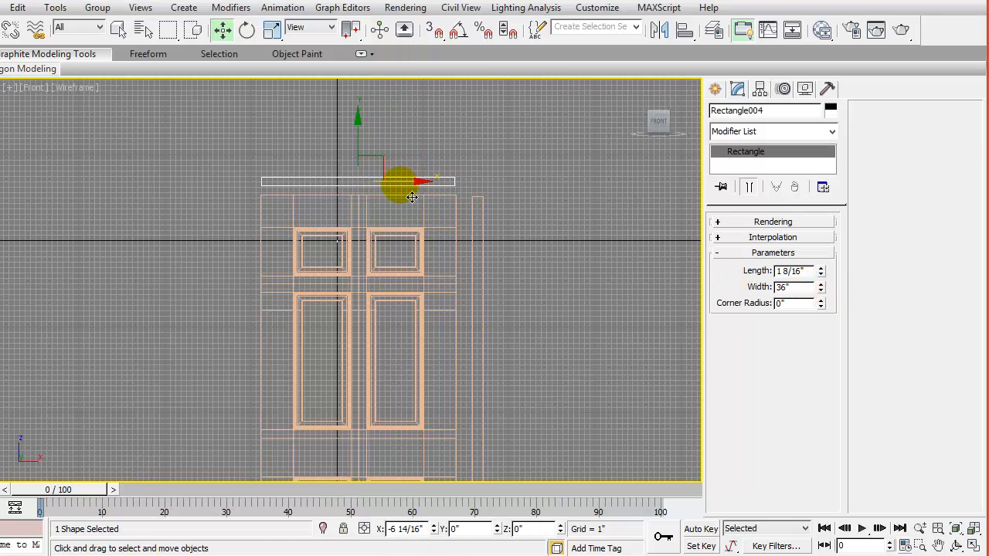
Select the door in the maximized Perspective view and set that view's display mode to Shaded.
{"action": "key", "text": "alt+w"}
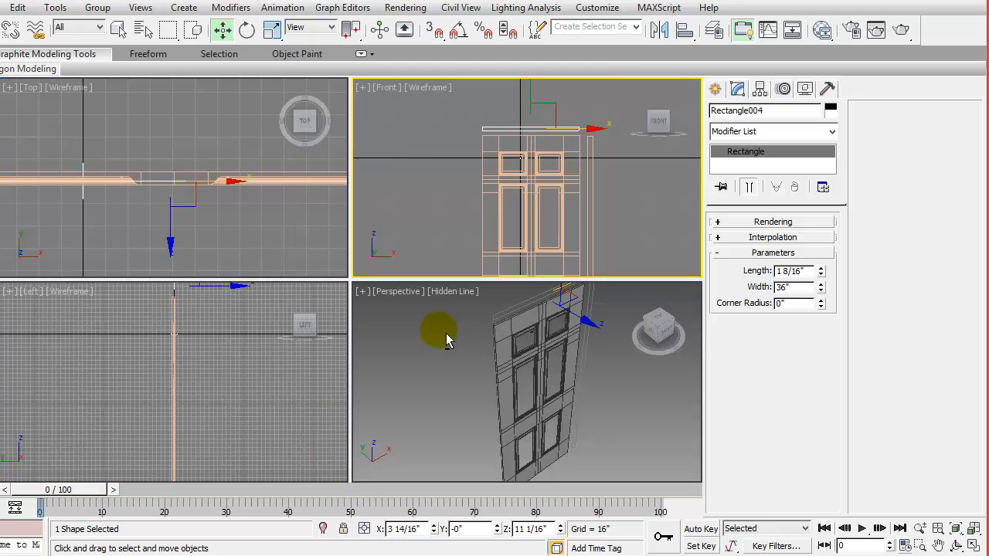
{"action": "right_click", "coordinate": [444, 367]}
{"action": "key", "text": "alt+w"}
{"action": "left_click", "coordinate": [448, 368]}
{"action": "scroll", "coordinate": [466, 284], "scroll_direction": "up", "scroll_amount": 5}
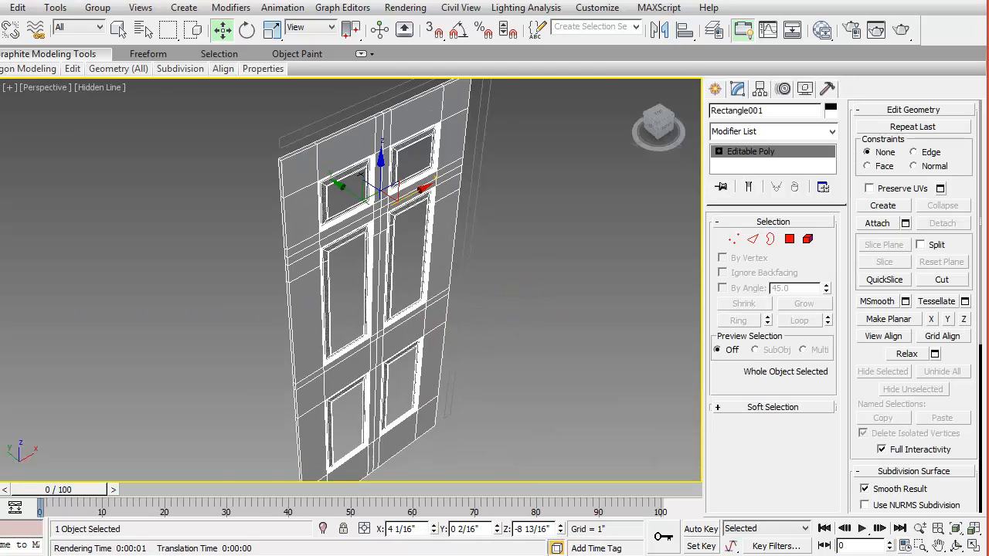
{"action": "left_click", "coordinate": [100, 88]}
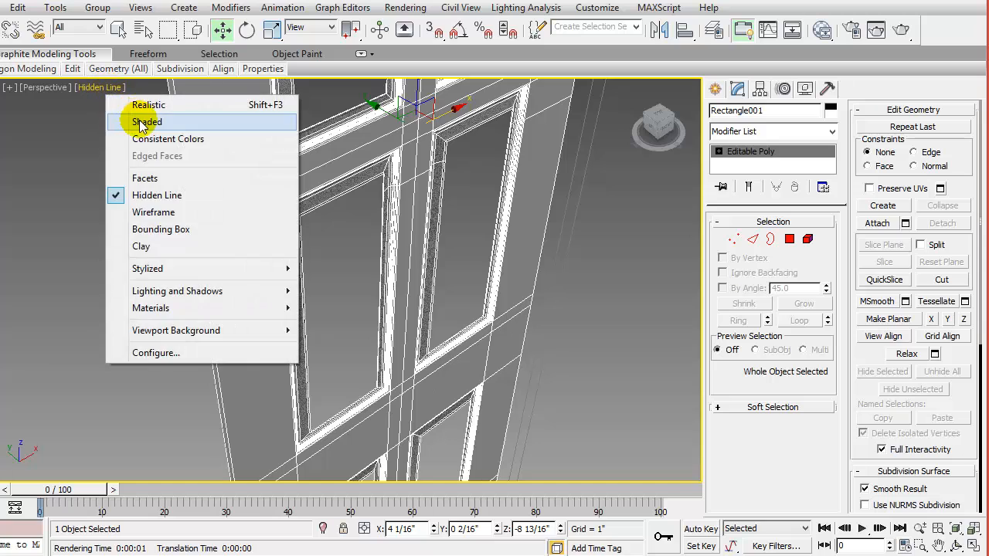
{"action": "left_click", "coordinate": [143, 120]}
{"action": "middle_click_drag", "start_coordinate": [192, 204], "coordinate": [213, 234], "text": "alt"}
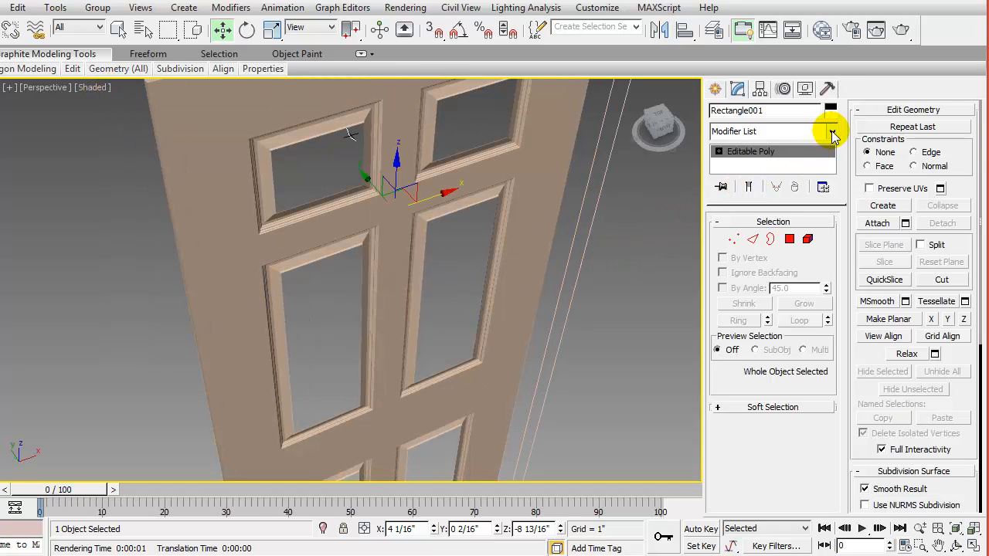
Apply a Cap Holes modifier to the door to close the panel openings.
{"action": "left_click", "coordinate": [833, 135]}
{"action": "scroll", "coordinate": [824, 242], "scroll_direction": "down", "scroll_amount": 1}
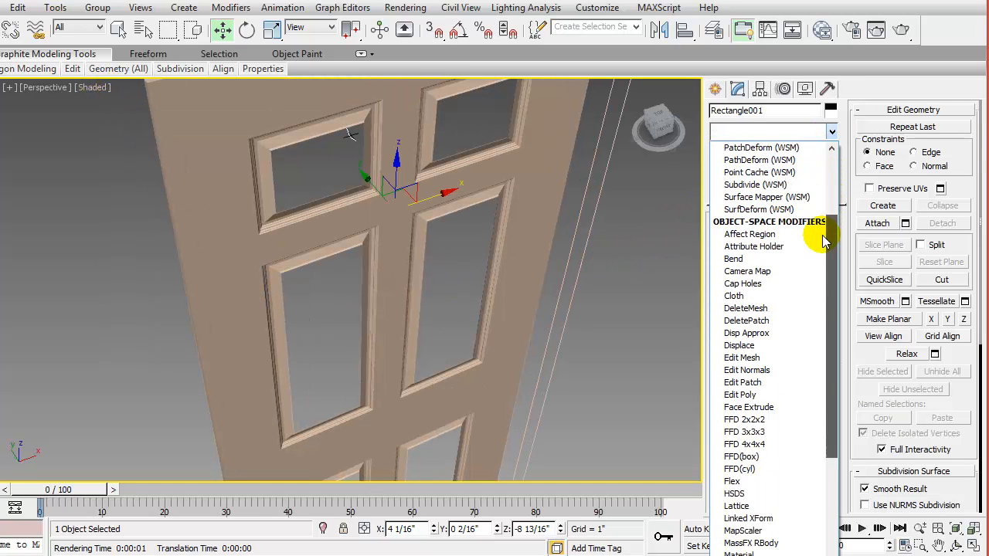
{"action": "left_click", "coordinate": [744, 285]}
{"action": "middle_click_drag", "start_coordinate": [408, 298], "coordinate": [430, 293], "text": "alt"}
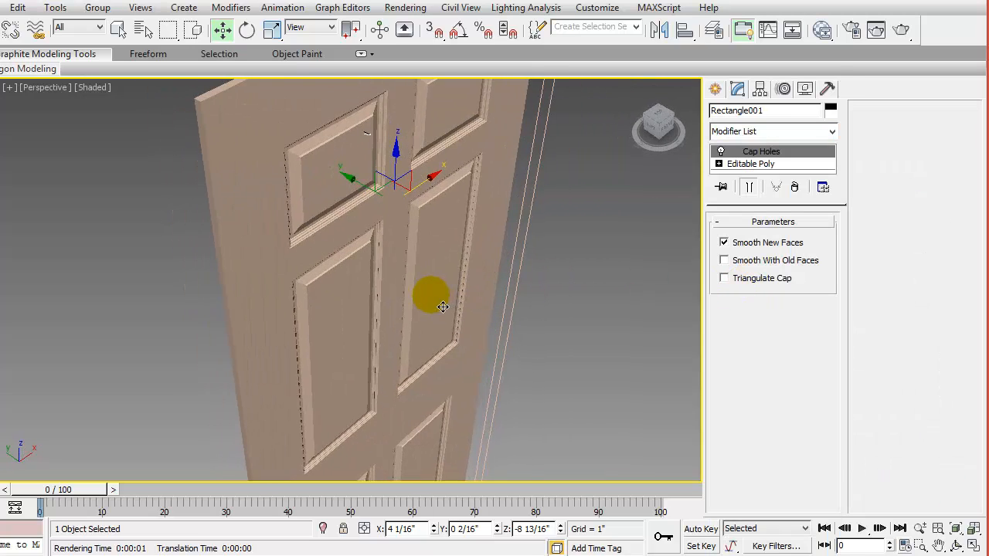
Render the door in perspective and again as a close-up of the panel moulding, closing each rendering after checking it.
{"action": "left_click", "coordinate": [902, 31]}
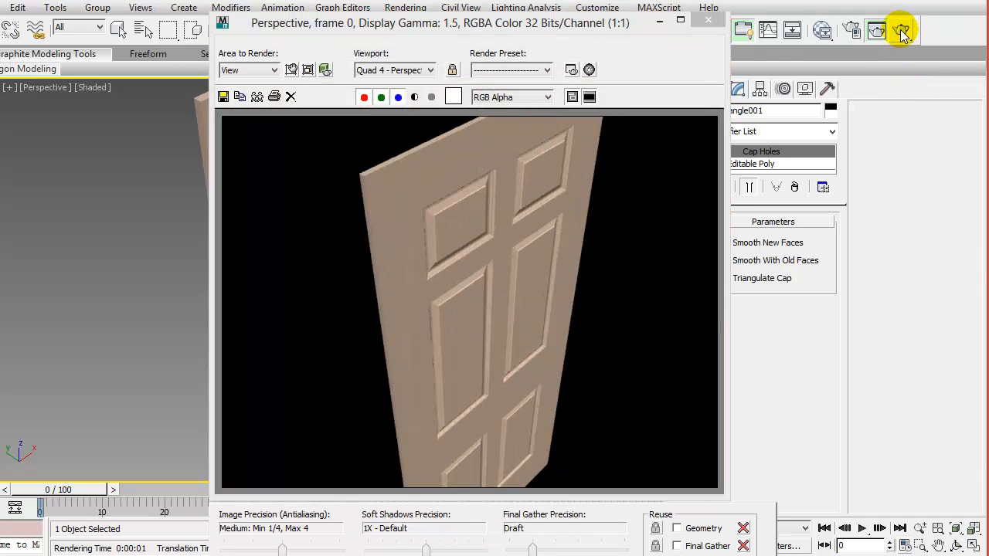
{"action": "left_click", "coordinate": [708, 23]}
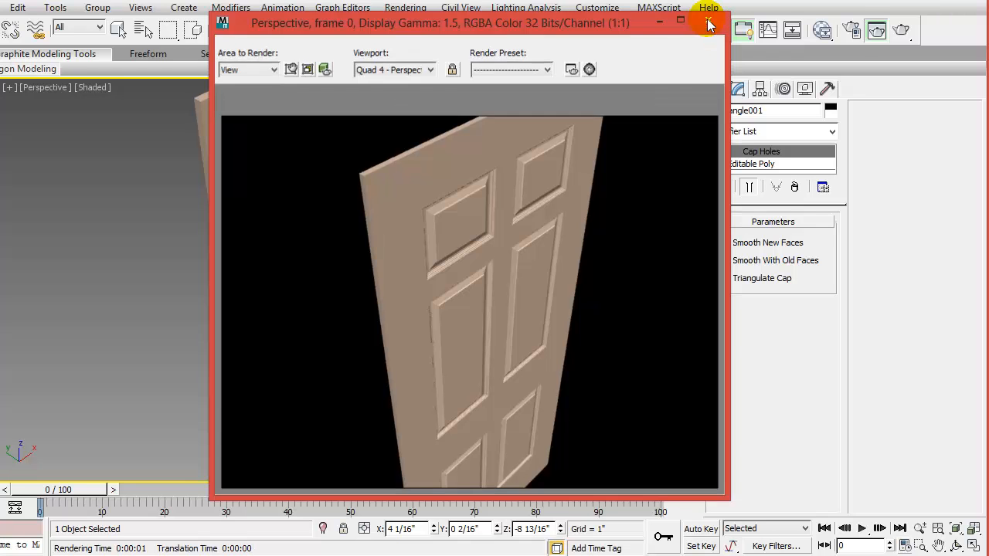
{"action": "scroll", "coordinate": [541, 290], "scroll_direction": "down", "scroll_amount": 3}
{"action": "middle_click_drag", "start_coordinate": [502, 294], "coordinate": [479, 286], "text": "alt"}
{"action": "scroll", "coordinate": [374, 261], "scroll_direction": "up", "scroll_amount": 5}
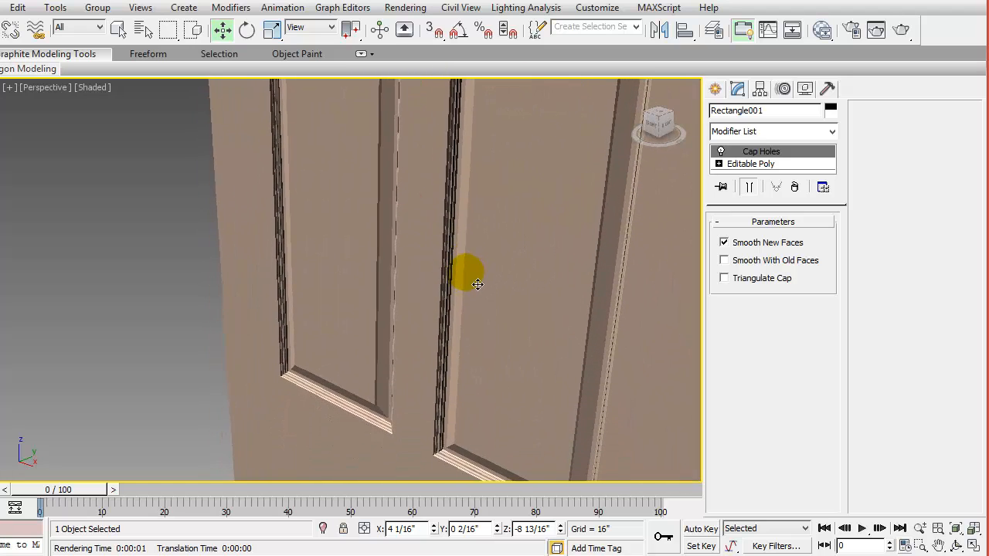
{"action": "mouse_move", "coordinate": [480, 320]}
{"action": "middle_mouse_down"}
{"action": "mouse_move", "coordinate": [496, 241]}
{"action": "mouse_move", "coordinate": [474, 314]}
{"action": "middle_mouse_up"}
{"action": "scroll", "coordinate": [481, 263], "scroll_direction": "up", "scroll_amount": 4}
{"action": "scroll", "coordinate": [466, 292], "scroll_direction": "up", "scroll_amount": 3}
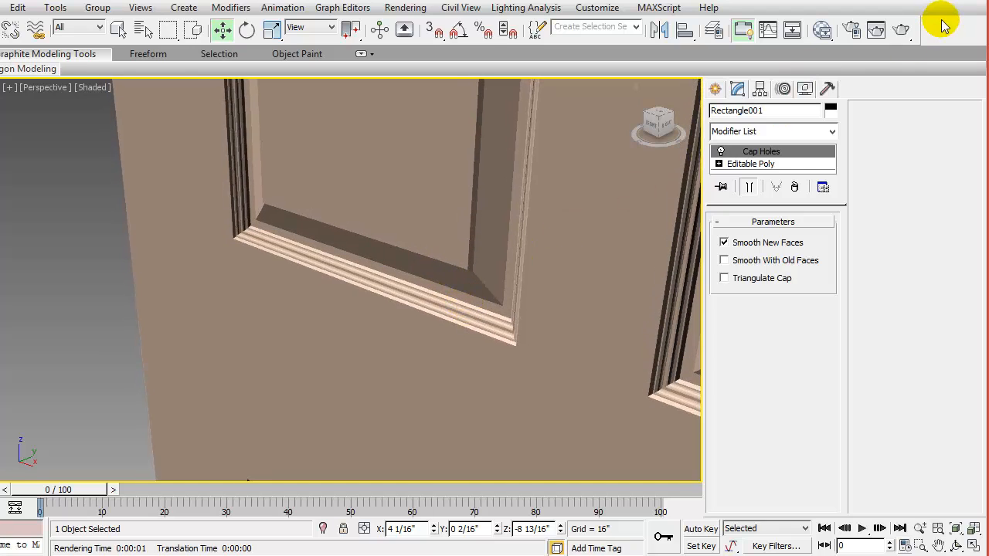
{"action": "left_click", "coordinate": [903, 32]}
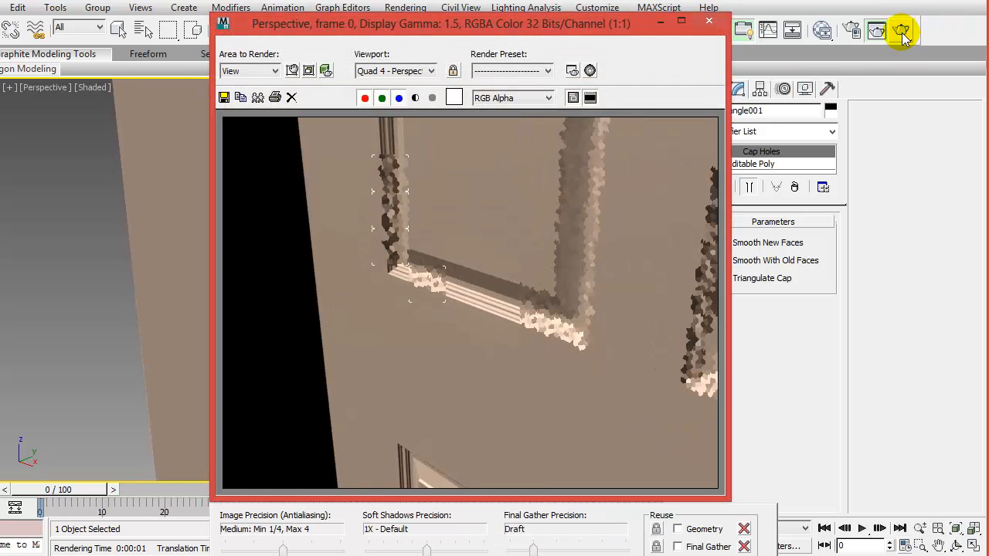
{"action": "left_click", "coordinate": [712, 25]}
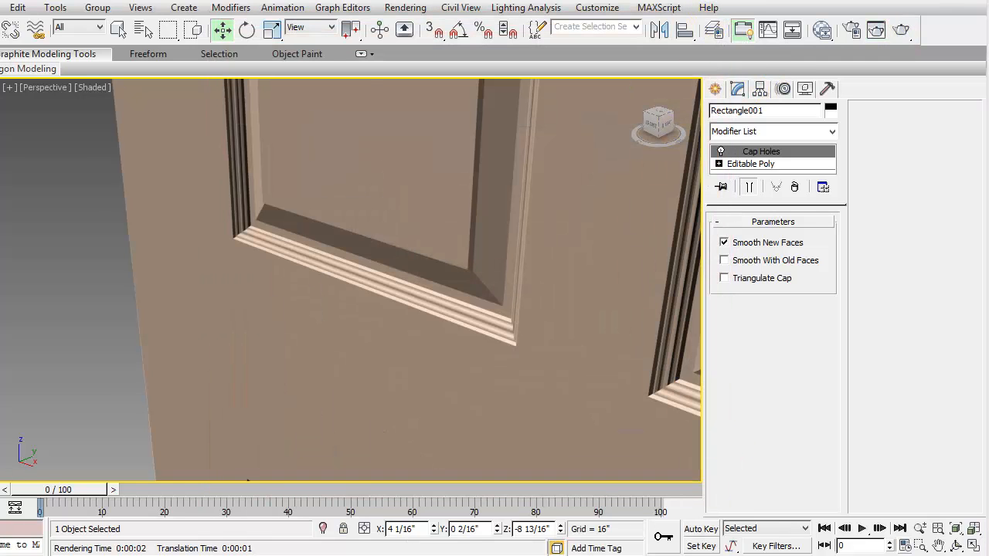
Review the dimensions on the 6_panel_Door_elev elevation drawing and return to the door model.
{"action": "left_click", "coordinate": [386, 435]}
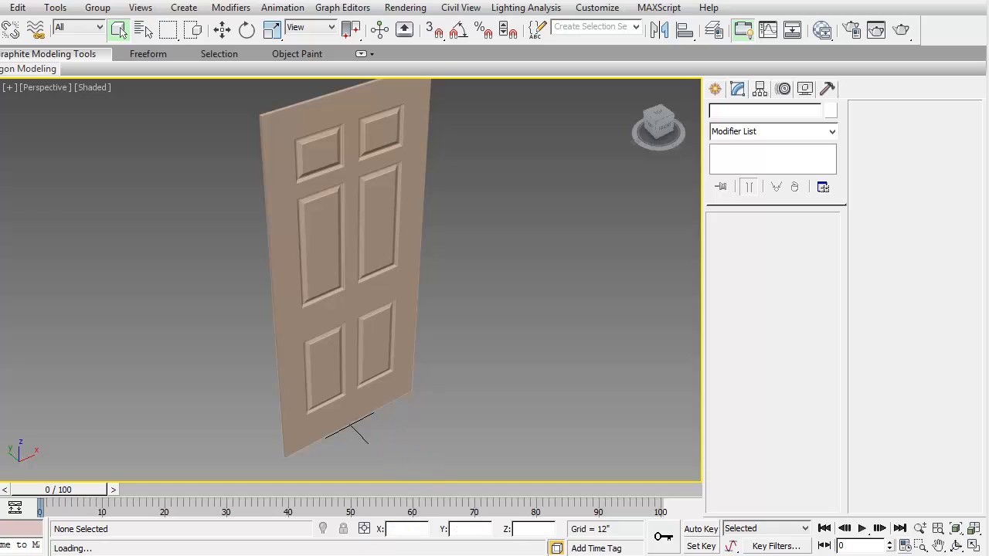
{"action": "key", "text": "alt+Tab"}
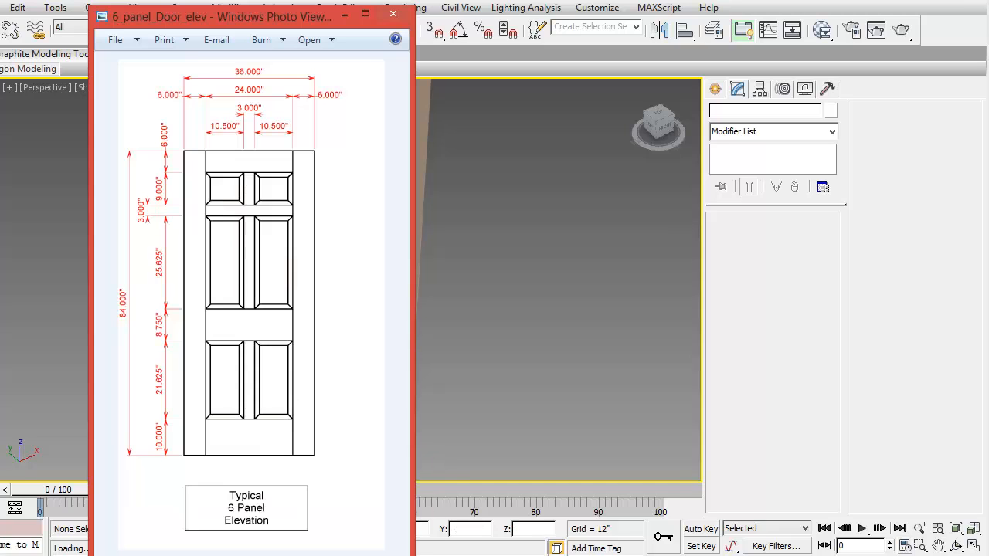
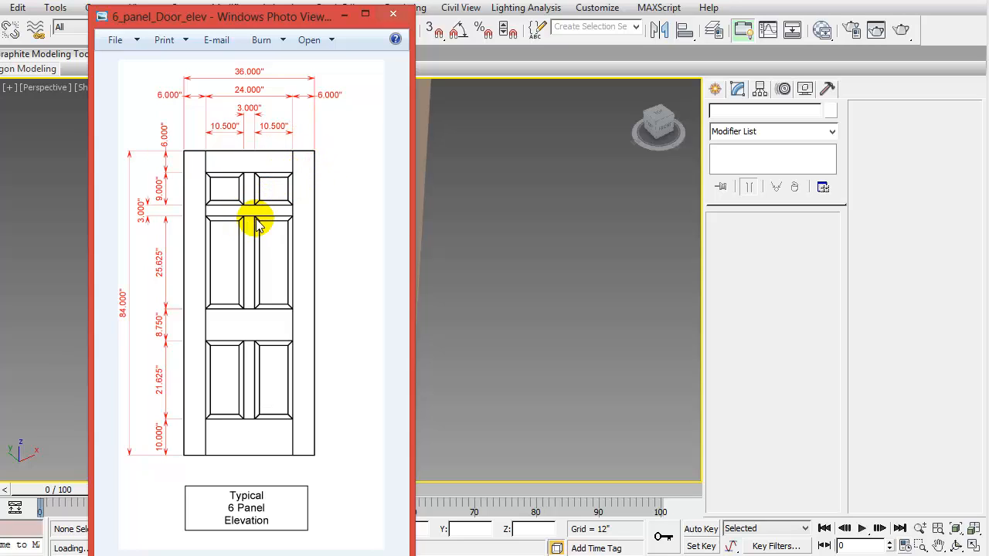
{"action": "left_click", "coordinate": [529, 205]}
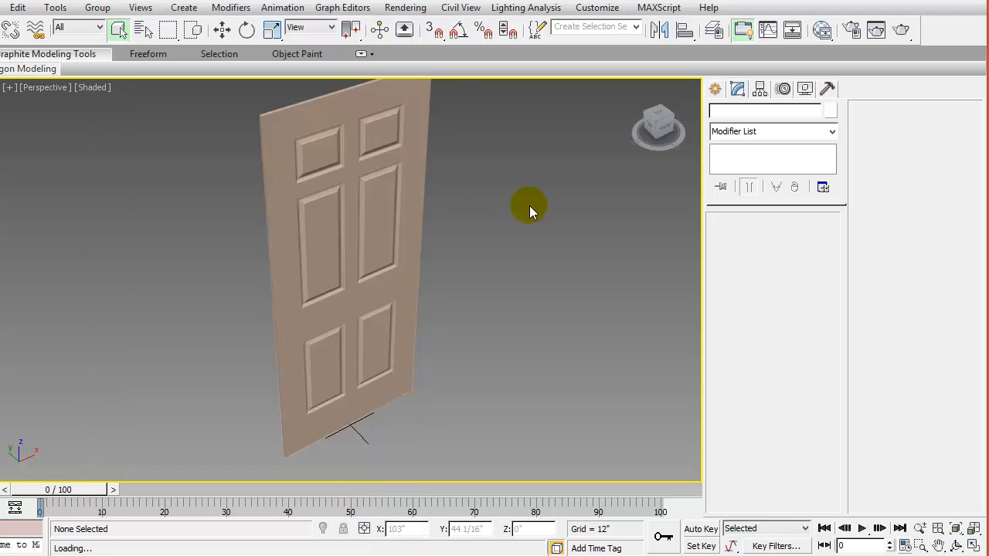
Select the door and set the Perspective view's display mode to Hidden Line to show its edges around the upper panels.
{"action": "left_click", "coordinate": [400, 271]}
{"action": "middle_click_drag", "start_coordinate": [399, 271], "coordinate": [422, 345]}
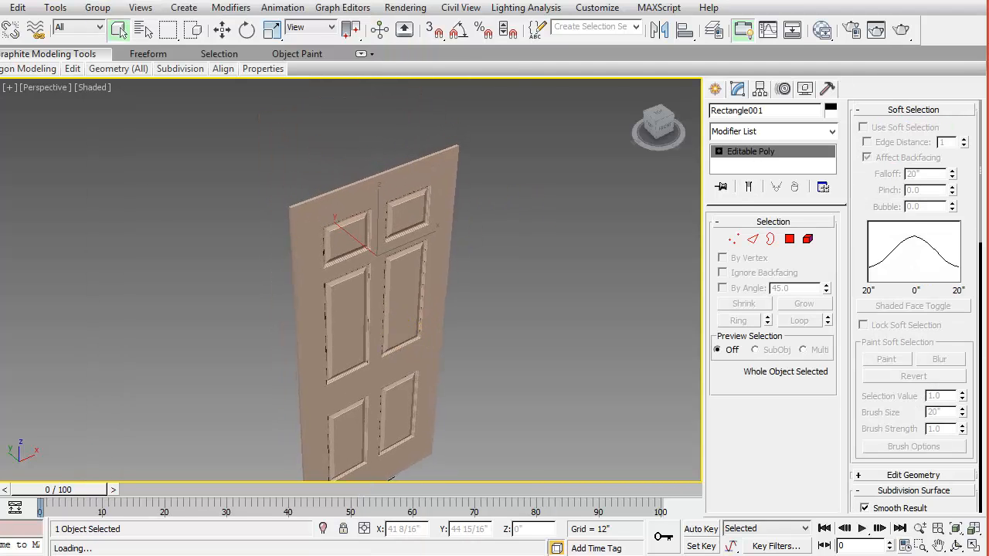
{"action": "scroll", "coordinate": [422, 345], "scroll_direction": "up", "scroll_amount": 3}
{"action": "scroll", "coordinate": [243, 200], "scroll_direction": "up", "scroll_amount": 1}
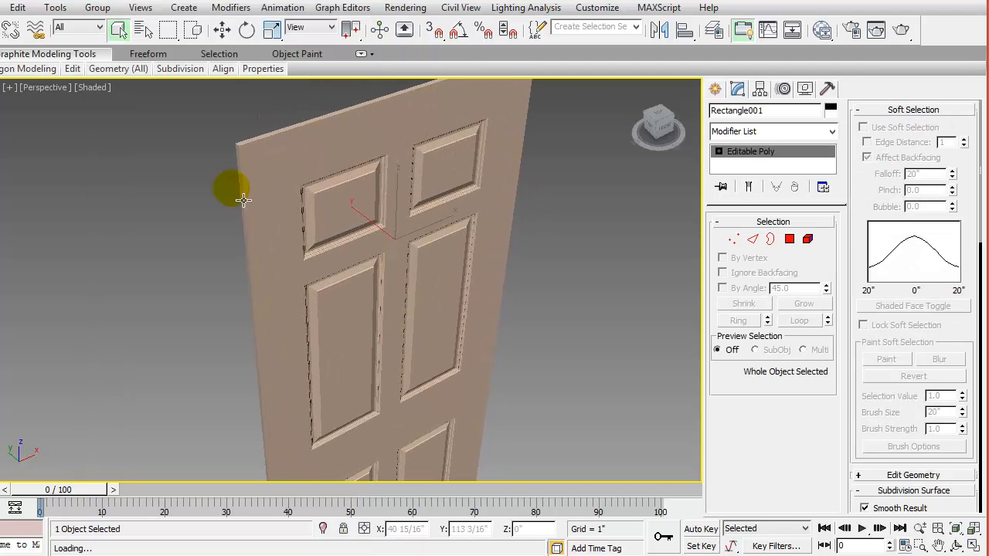
{"action": "left_click", "coordinate": [93, 92]}
{"action": "left_click", "coordinate": [148, 196]}
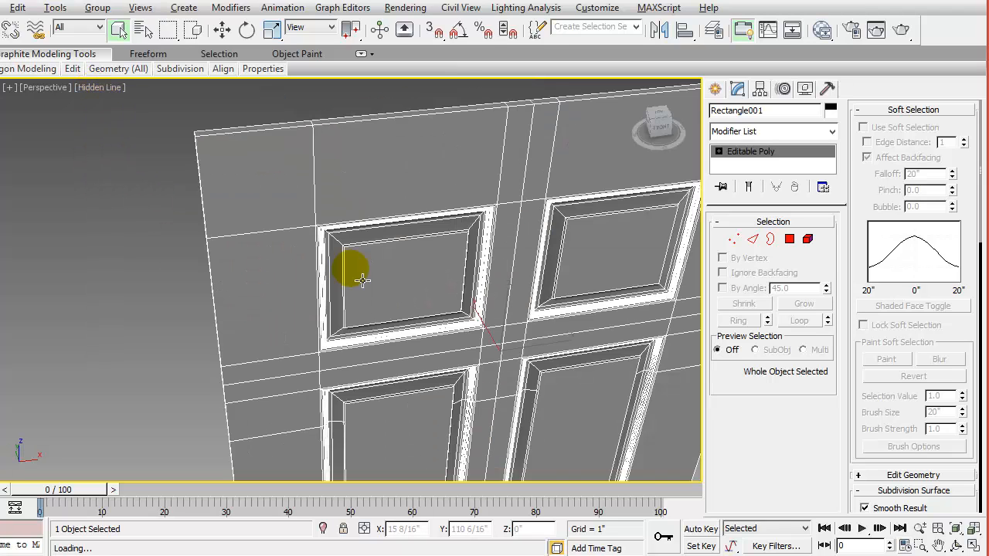
{"action": "scroll", "coordinate": [363, 280], "scroll_direction": "down", "scroll_amount": 4}
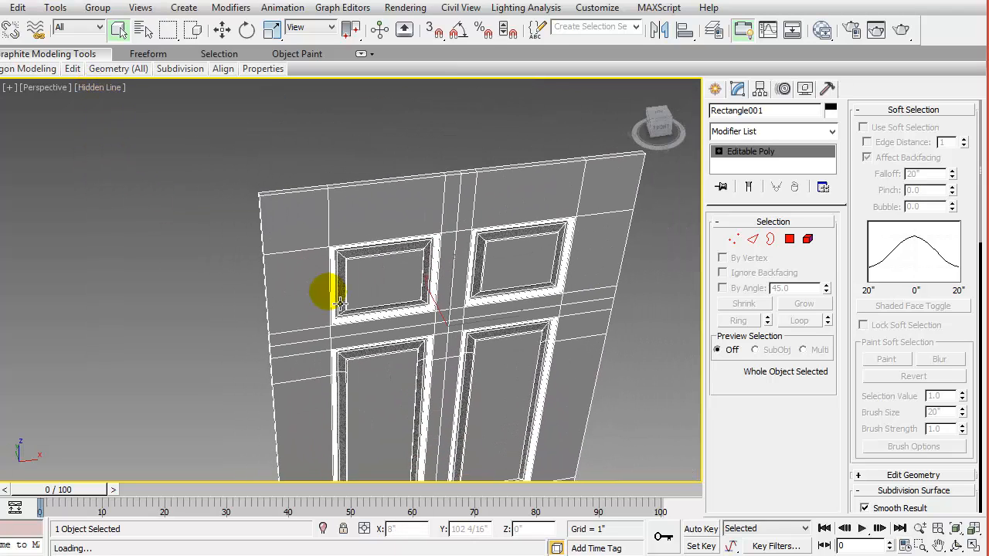
Connect the horizontal edges across both outer stiles with 1 segment, pinch 0 and slide -97, placing the new vertical edges beside the panels.
{"action": "key", "text": "alt+w"}
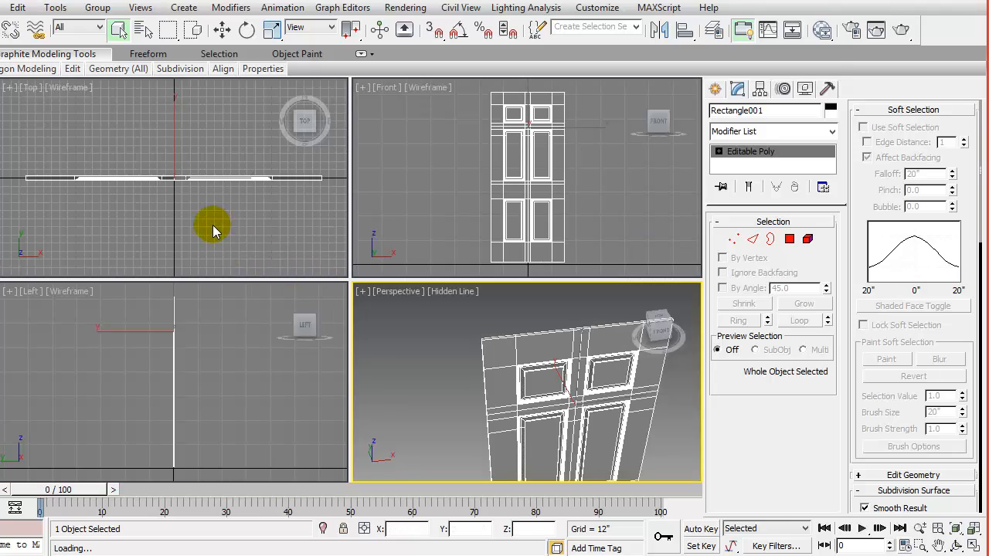
{"action": "left_click", "coordinate": [751, 241]}
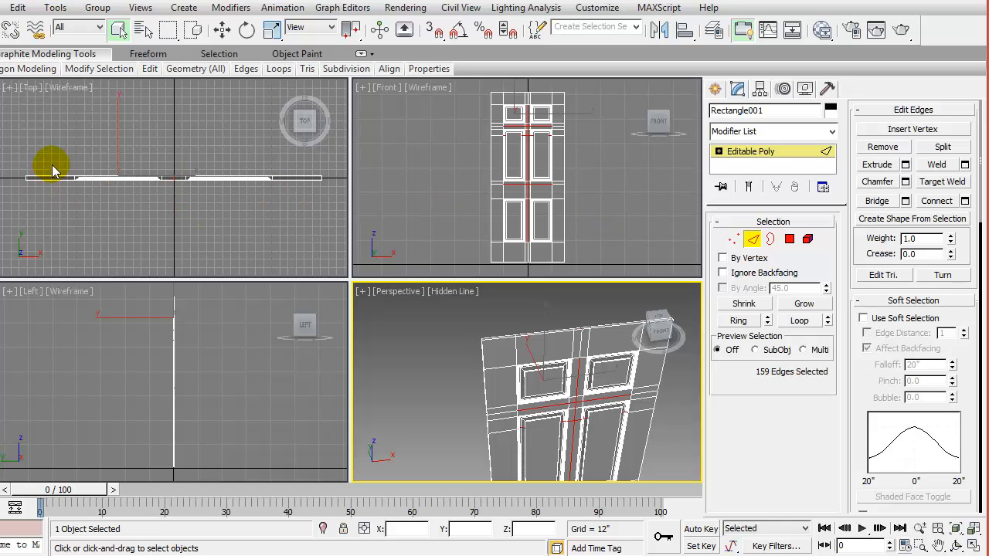
{"action": "left_click_drag", "start_coordinate": [52, 165], "coordinate": [54, 190]}
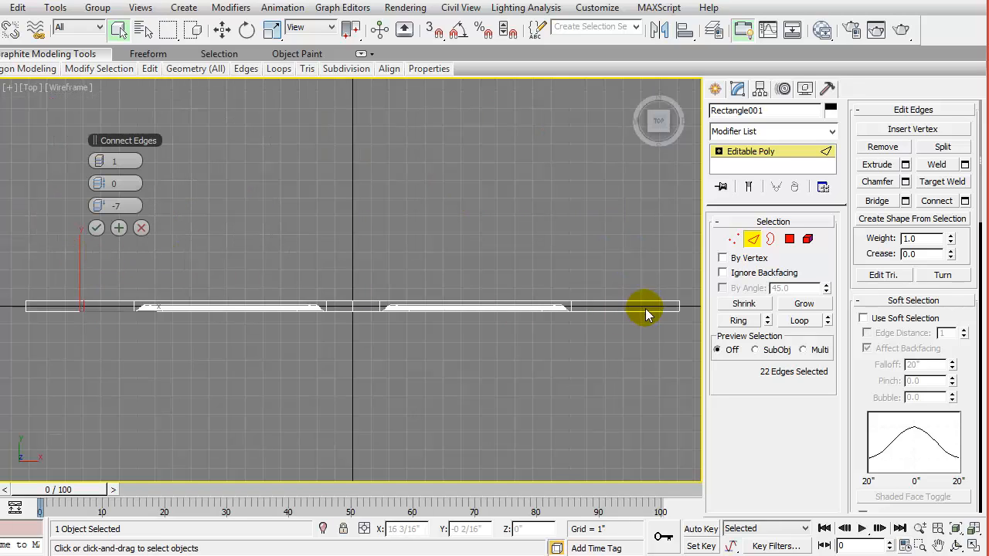
{"action": "left_click_drag", "start_coordinate": [623, 292], "coordinate": [628, 338], "text": "ctrl"}
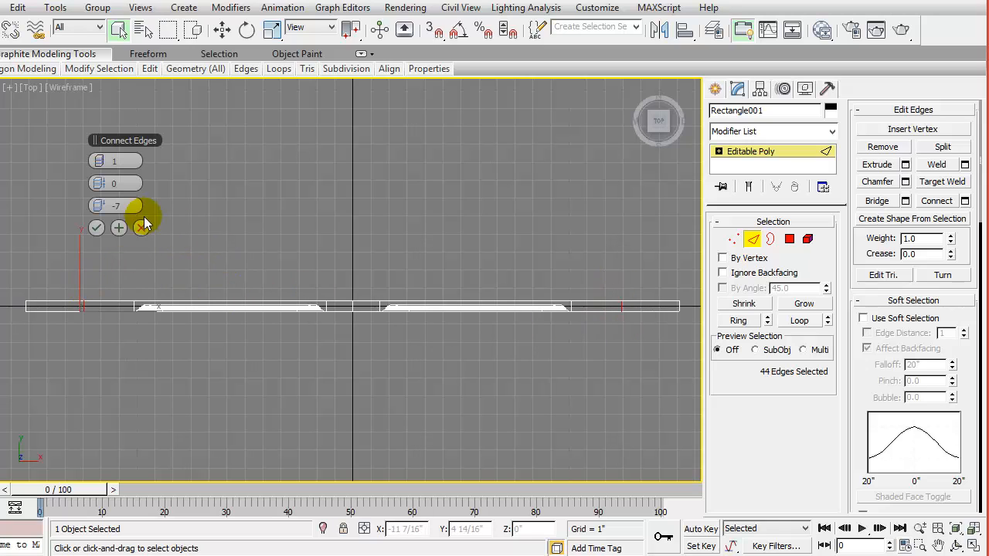
{"action": "left_click_drag", "start_coordinate": [99, 206], "coordinate": [39, 234]}
{"action": "middle_click_drag", "start_coordinate": [143, 291], "coordinate": [389, 206]}
{"action": "scroll", "coordinate": [321, 343], "scroll_direction": "up", "scroll_amount": 3}
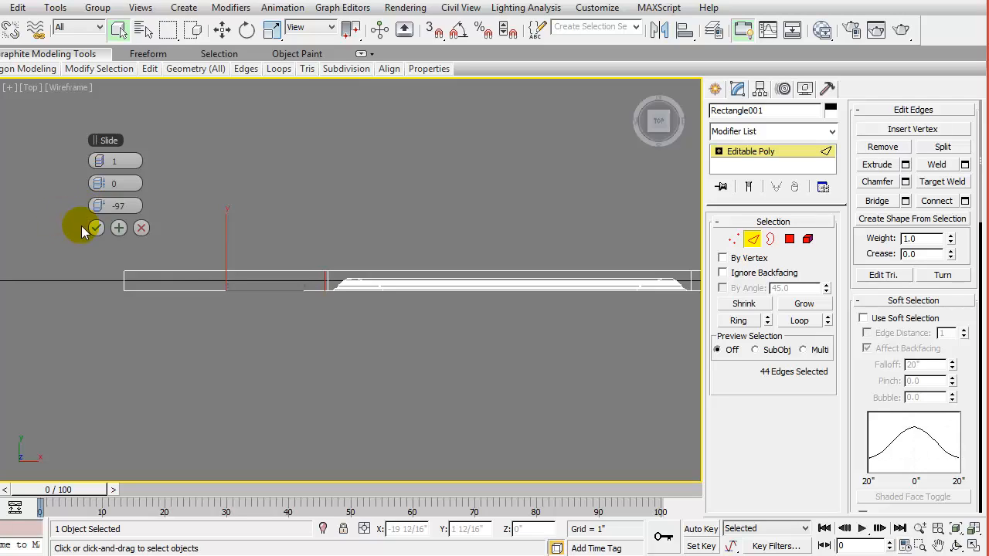
{"action": "key", "text": "alt+w"}
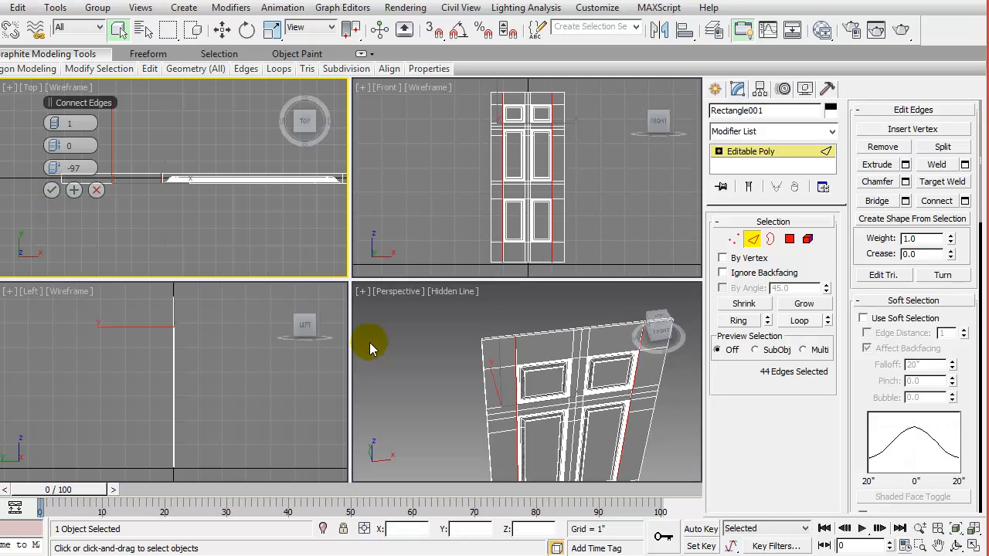
{"action": "right_click", "coordinate": [452, 222]}
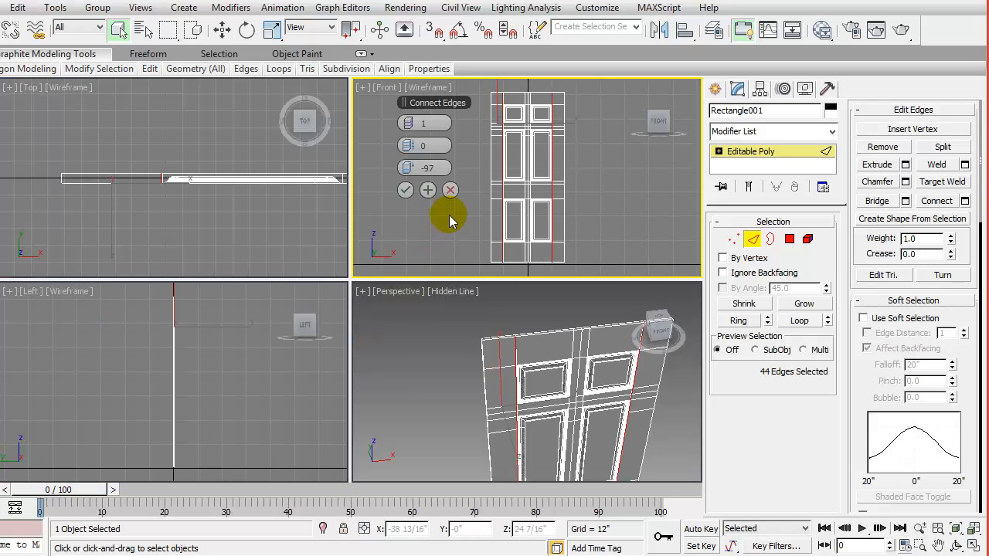
{"action": "left_click", "coordinate": [405, 191]}
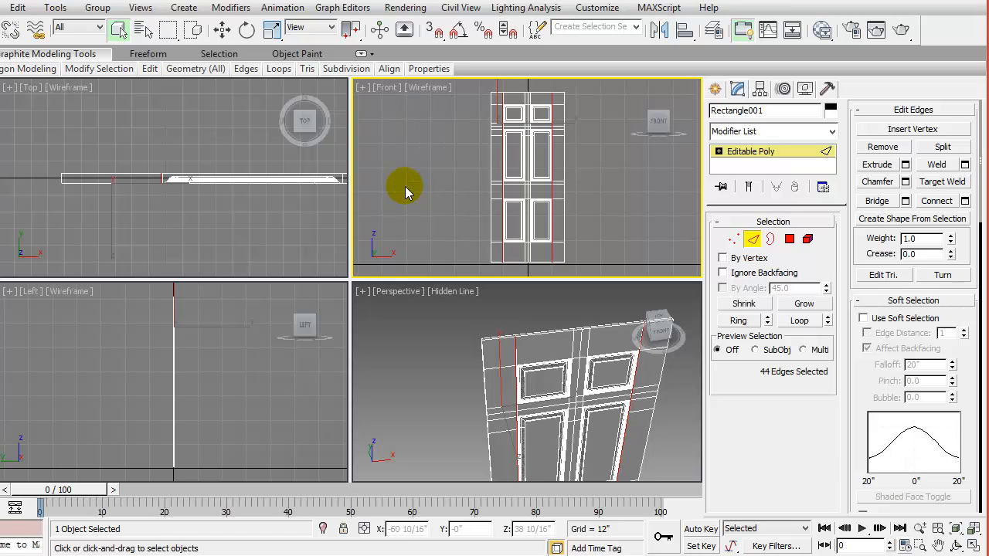
{"action": "left_click", "coordinate": [454, 220]}
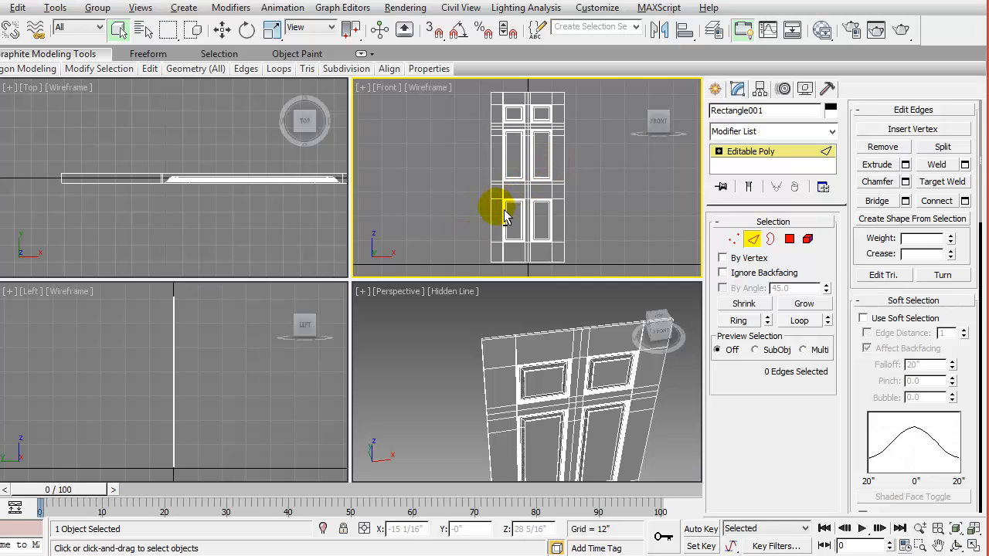
Select all front polygons of the door's left stile from the top corner down to the bottom corner.
{"action": "right_click", "coordinate": [532, 379]}
{"action": "key", "text": "alt+w"}
{"action": "key", "text": "4"}
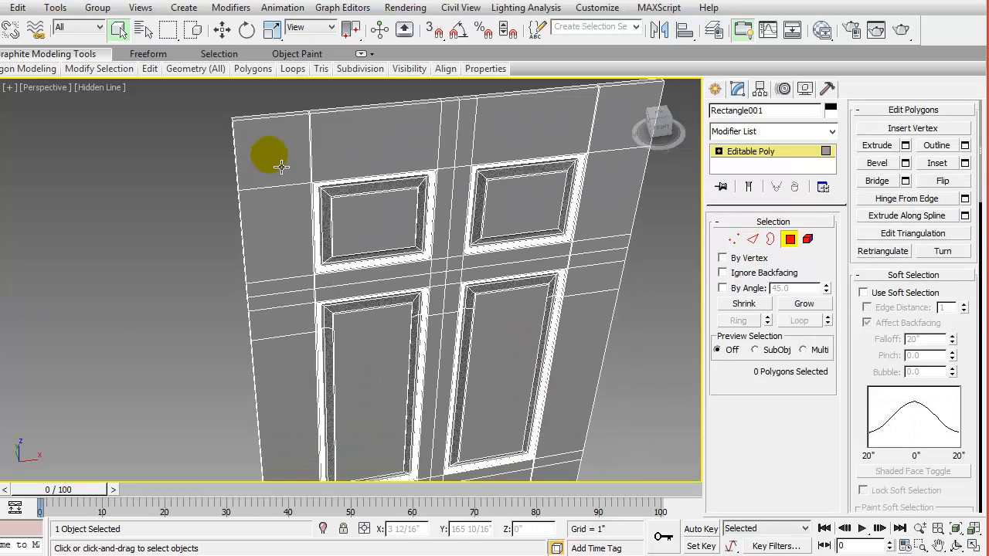
{"action": "left_click", "coordinate": [282, 167]}
{"action": "left_click", "coordinate": [280, 244], "text": "ctrl"}
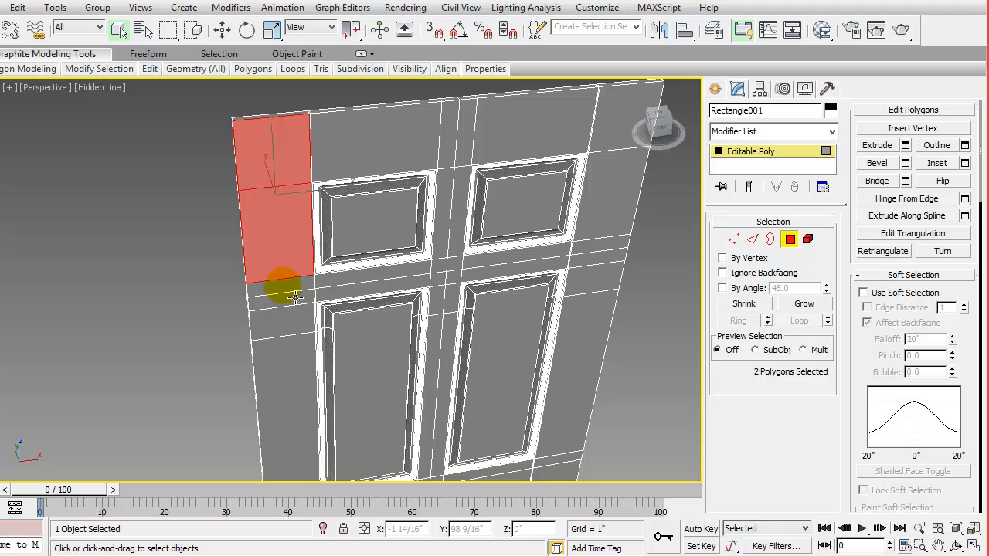
{"action": "left_click", "coordinate": [299, 329], "text": "ctrl"}
{"action": "left_click", "coordinate": [315, 376], "text": "ctrl"}
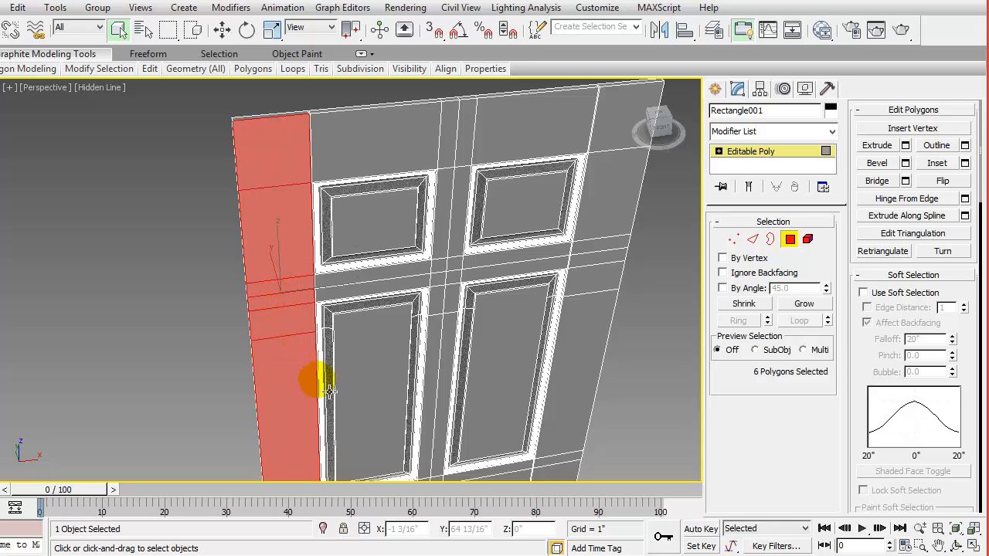
{"action": "middle_click_drag", "start_coordinate": [315, 376], "coordinate": [318, 224]}
{"action": "left_click", "coordinate": [313, 216], "text": "ctrl"}
{"action": "left_click", "coordinate": [297, 247], "text": "ctrl"}
{"action": "left_click", "coordinate": [301, 348], "text": "ctrl"}
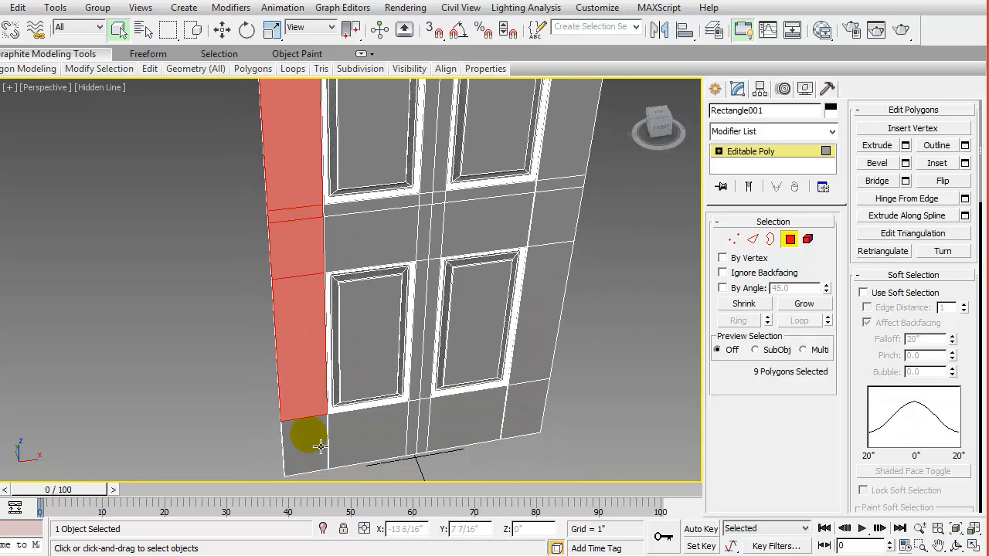
Add the front polygons of the rail between the middle and lower panels, including its right stile end, to the selection.
{"action": "scroll", "coordinate": [315, 426], "scroll_direction": "up", "scroll_amount": 5}
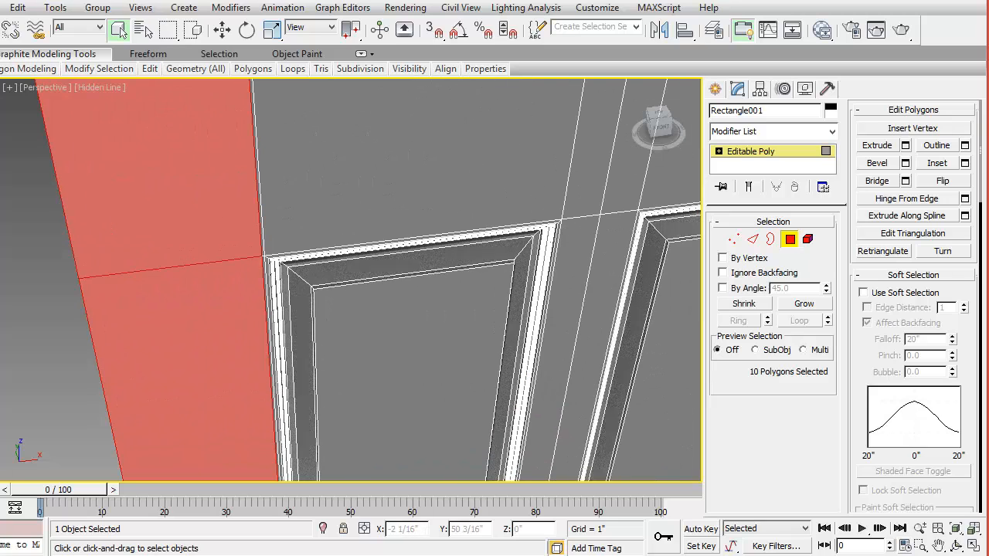
{"action": "left_click", "coordinate": [326, 225], "text": "ctrl"}
{"action": "left_click", "coordinate": [590, 198], "text": "ctrl"}
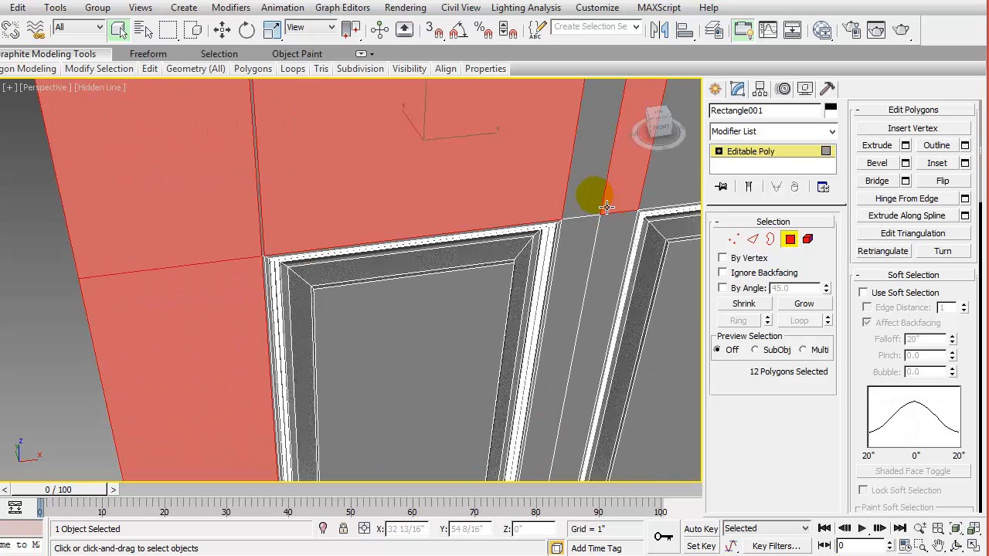
{"action": "left_click", "coordinate": [581, 199], "text": "ctrl"}
{"action": "scroll", "coordinate": [325, 224], "scroll_direction": "down", "scroll_amount": 6}
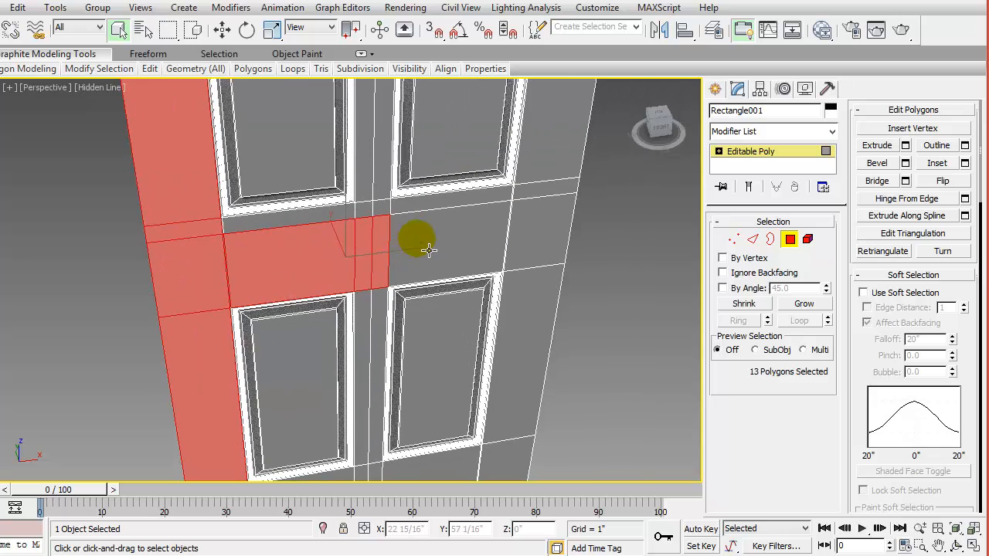
{"action": "left_click", "coordinate": [417, 237], "text": "ctrl"}
{"action": "left_click", "coordinate": [313, 216], "text": "ctrl"}
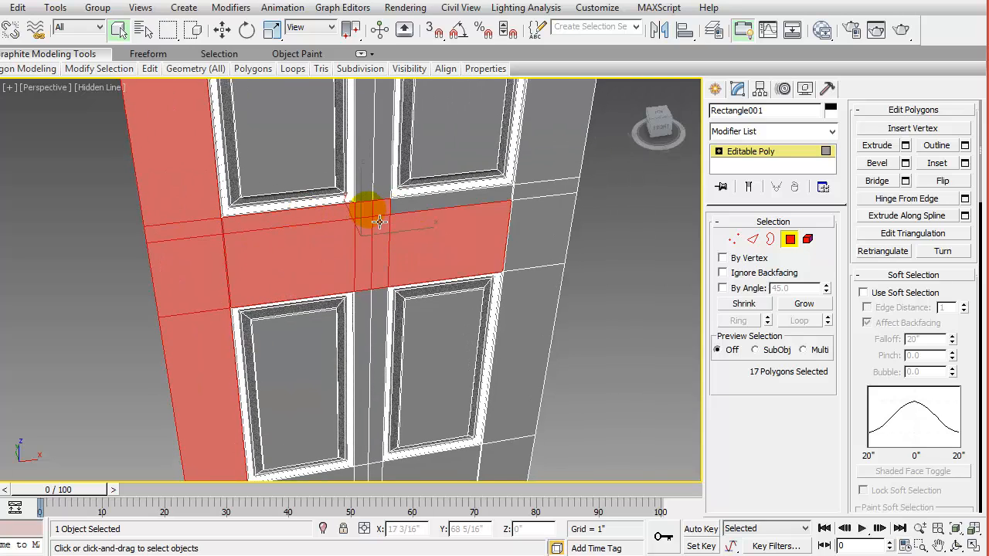
{"action": "left_click", "coordinate": [420, 206], "text": "ctrl"}
{"action": "left_click", "coordinate": [535, 191], "text": "ctrl"}
{"action": "left_click", "coordinate": [539, 230], "text": "ctrl"}
Add the right stile's front polygons beside the middle and upper panels to the selection.
{"action": "middle_click_drag", "start_coordinate": [528, 256], "coordinate": [392, 398]}
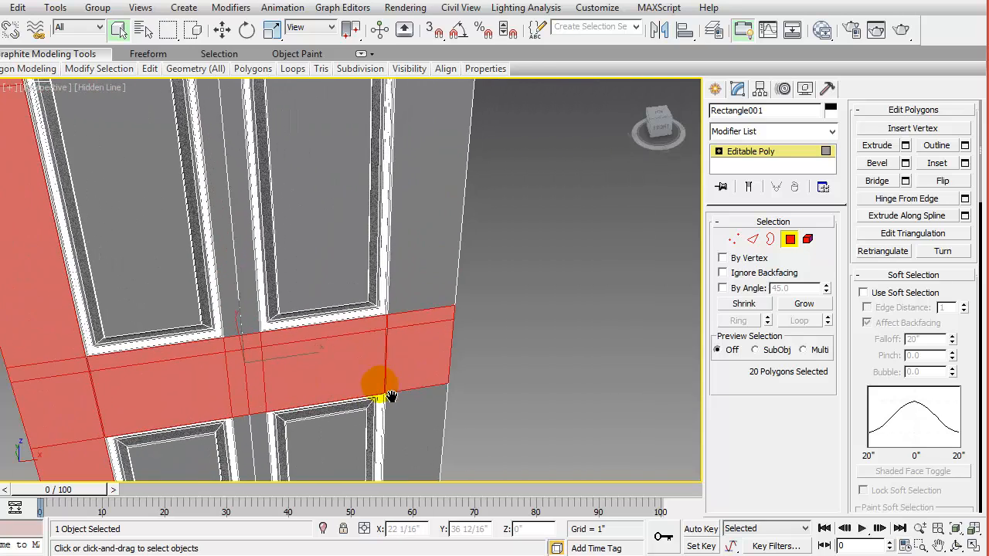
{"action": "middle_click_drag", "start_coordinate": [429, 197], "coordinate": [445, 358]}
{"action": "left_click", "coordinate": [422, 281], "text": "ctrl"}
{"action": "left_click", "coordinate": [434, 142], "text": "ctrl"}
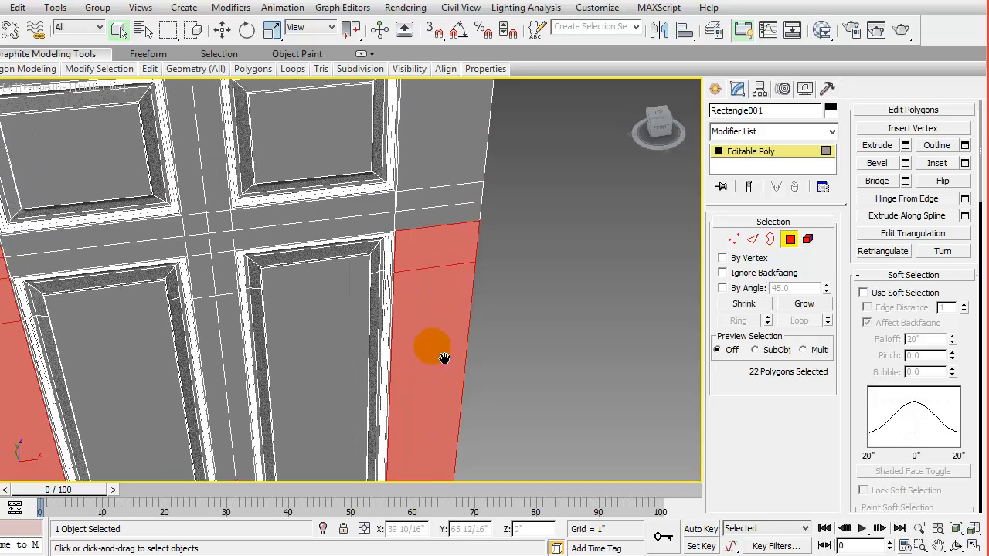
{"action": "left_click", "coordinate": [451, 218], "text": "ctrl"}
{"action": "left_click", "coordinate": [454, 209], "text": "ctrl"}
{"action": "middle_click_drag", "start_coordinate": [455, 177], "coordinate": [486, 205]}
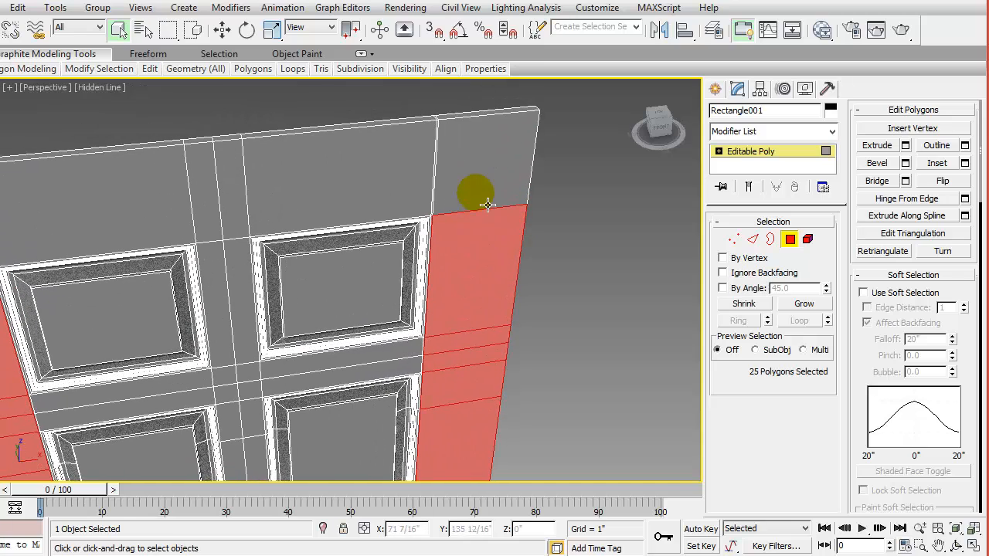
Add the front polygons of the door's top rail and its right corner to the selection.
{"action": "left_click", "coordinate": [386, 194], "text": "ctrl"}
{"action": "left_click", "coordinate": [232, 203], "text": "ctrl"}
{"action": "left_click", "coordinate": [203, 207], "text": "ctrl"}
{"action": "left_click", "coordinate": [184, 220], "text": "ctrl"}
Add all front polygons of the rail between the upper and middle panels to the selection.
{"action": "middle_click_drag", "start_coordinate": [201, 192], "coordinate": [258, 265]}
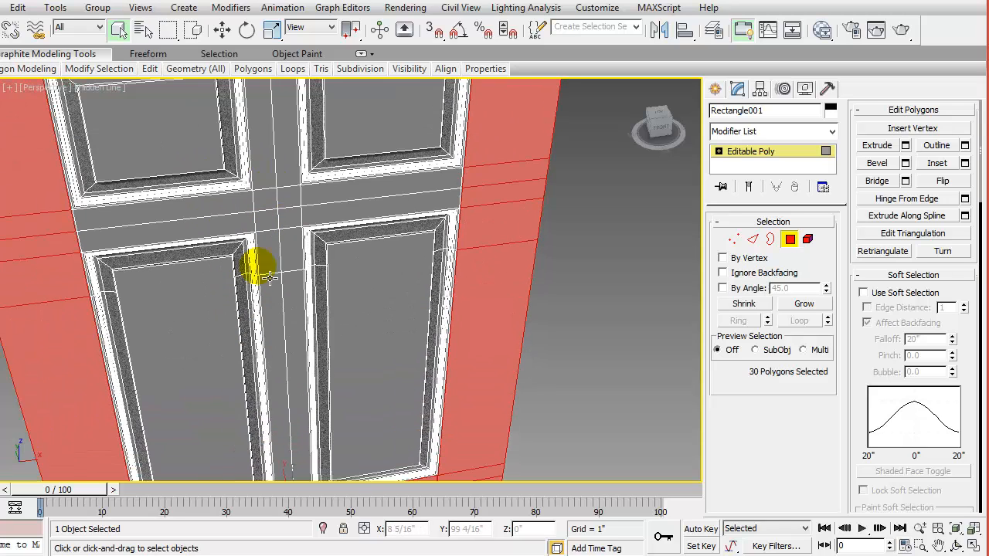
{"action": "left_click", "coordinate": [147, 218], "text": "ctrl"}
{"action": "left_click", "coordinate": [265, 199], "text": "ctrl"}
{"action": "left_click", "coordinate": [326, 199], "text": "ctrl"}
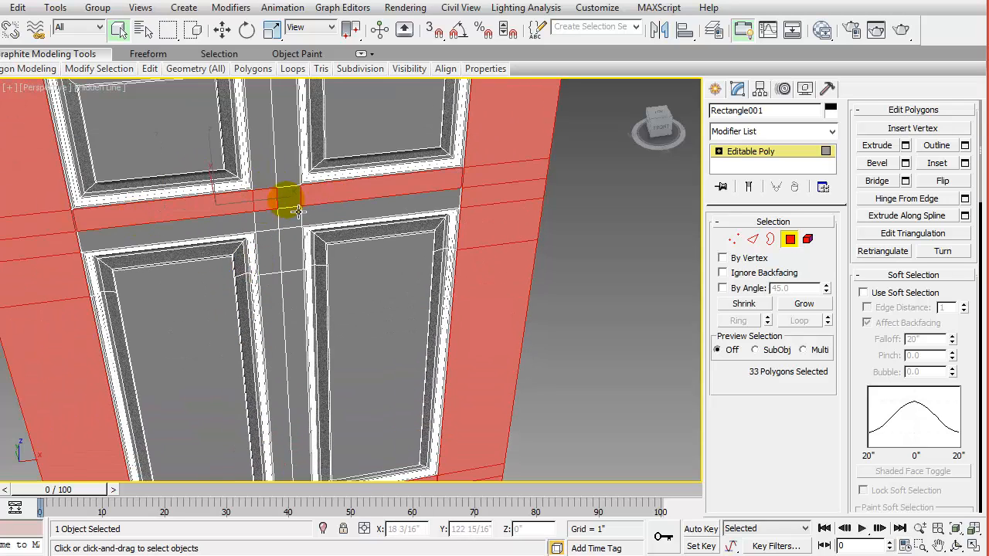
{"action": "left_click", "coordinate": [287, 200], "text": "ctrl"}
{"action": "left_click", "coordinate": [286, 218], "text": "ctrl"}
{"action": "left_click", "coordinate": [324, 216], "text": "ctrl"}
{"action": "left_click", "coordinate": [264, 222], "text": "ctrl"}
{"action": "left_click", "coordinate": [230, 223], "text": "ctrl"}
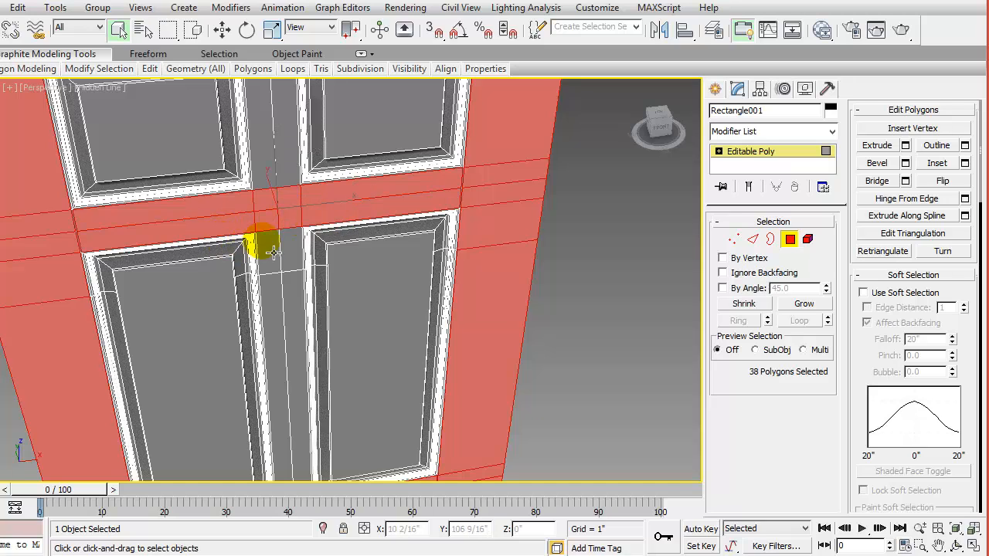
Add the front polygons of the bottom rail and the lower right stile to the selection.
{"action": "scroll", "coordinate": [241, 232], "scroll_direction": "down", "scroll_amount": 6}
{"action": "left_click", "coordinate": [277, 351], "text": "ctrl"}
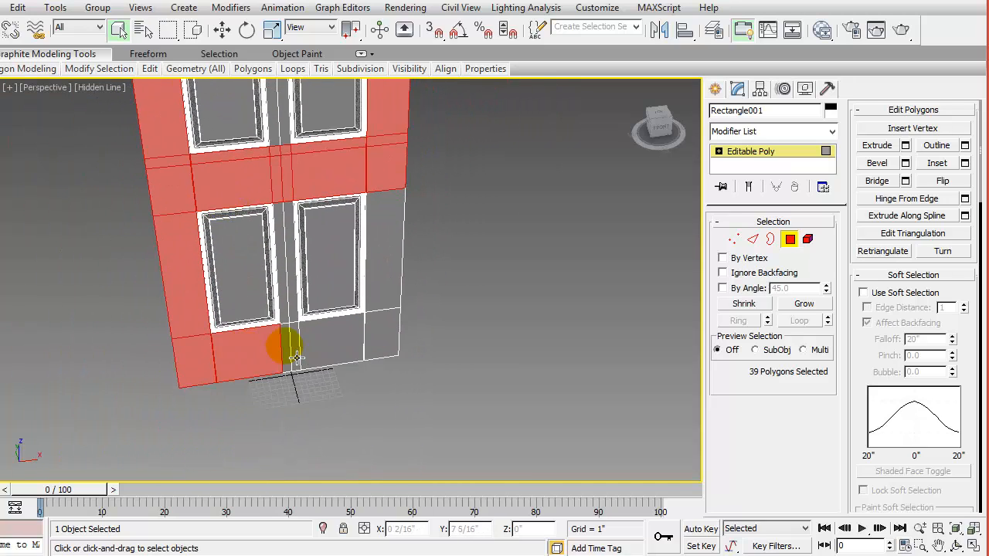
{"action": "left_click", "coordinate": [379, 337], "text": "ctrl"}
{"action": "left_click", "coordinate": [388, 263], "text": "ctrl"}
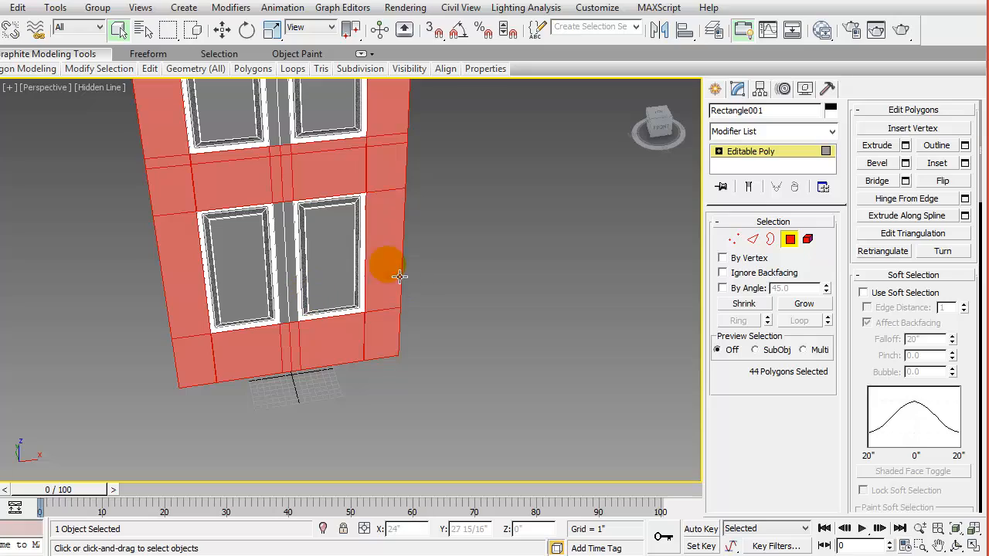
Extrude the selected stile and rail polygons by 1/16", leaving the centre mullion strips between the panels out of the selection.
{"action": "mouse_move", "coordinate": [322, 281]}
{"action": "middle_mouse_down"}
{"action": "mouse_move", "coordinate": [354, 404]}
{"action": "mouse_move", "coordinate": [355, 353]}
{"action": "middle_mouse_up"}
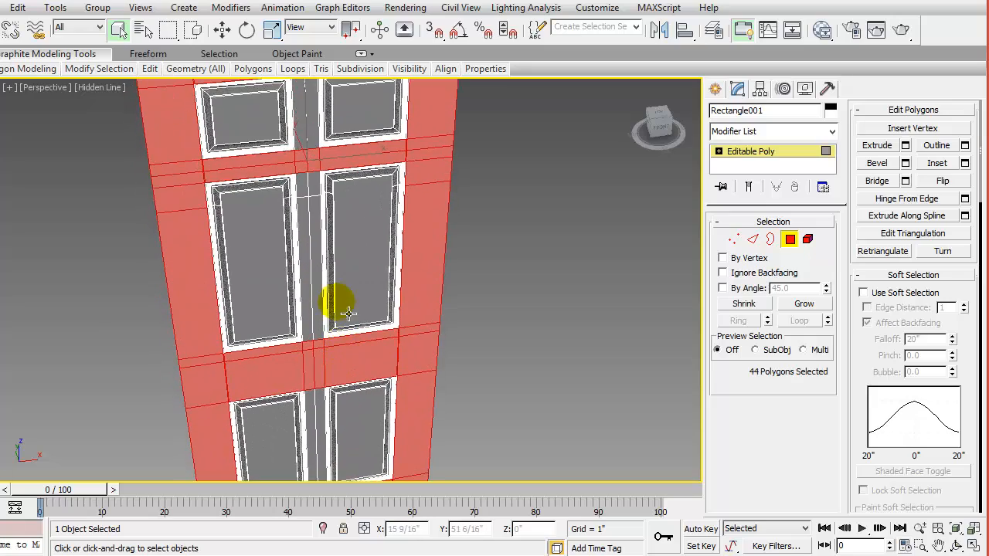
{"action": "mouse_move", "coordinate": [340, 242]}
{"action": "middle_mouse_down"}
{"action": "mouse_move", "coordinate": [340, 294]}
{"action": "mouse_move", "coordinate": [332, 280]}
{"action": "middle_mouse_up"}
{"action": "scroll", "coordinate": [300, 269], "scroll_direction": "up", "scroll_amount": 4}
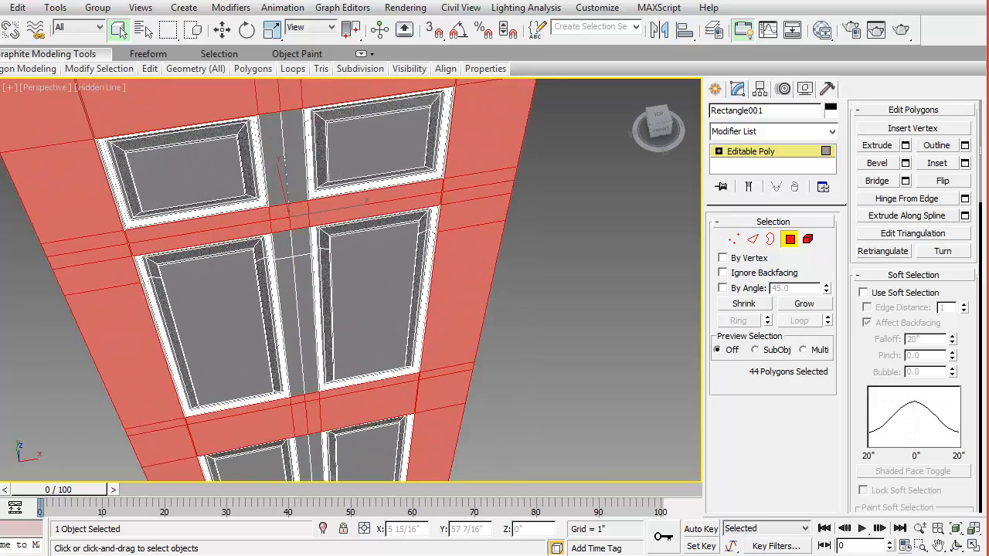
{"action": "middle_click_drag", "start_coordinate": [305, 168], "coordinate": [330, 236]}
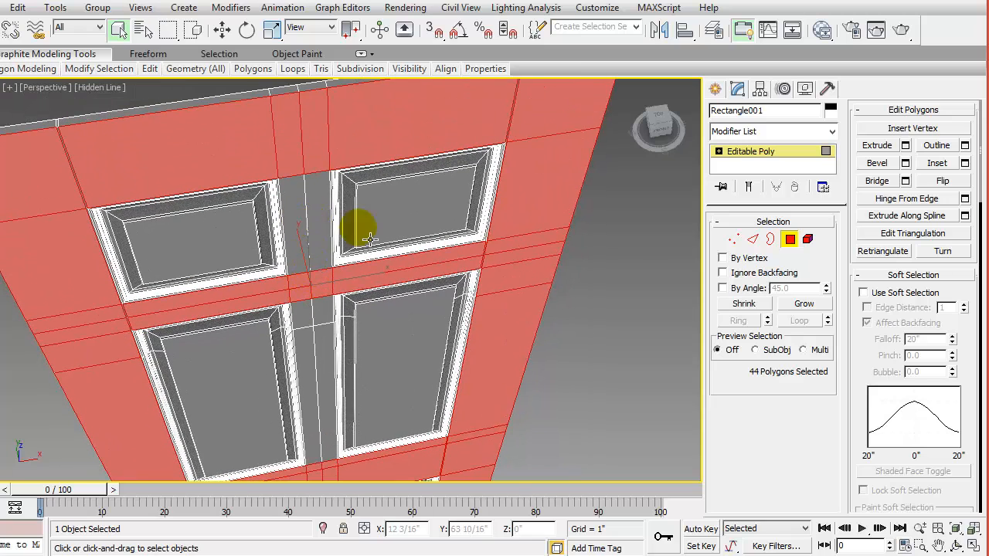
{"action": "left_click", "coordinate": [905, 146]}
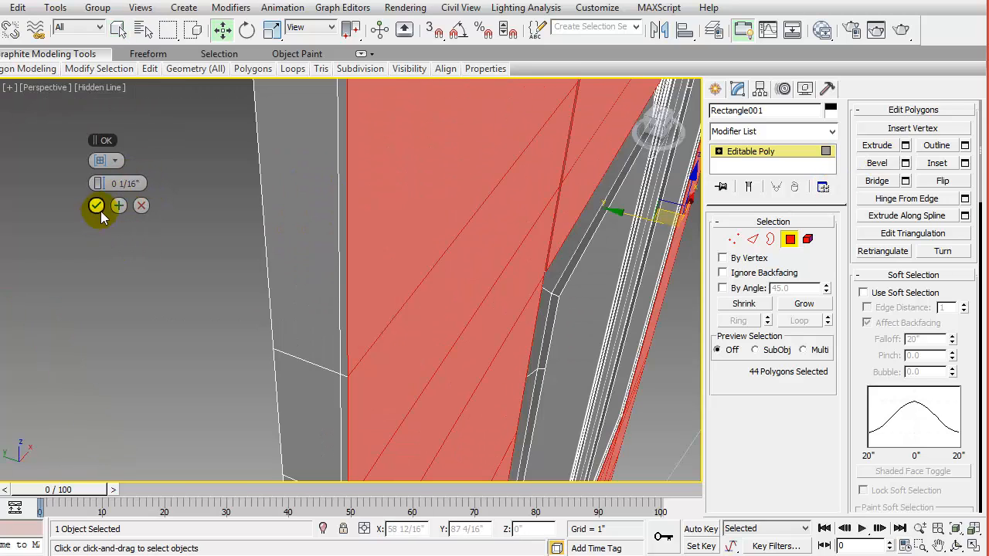
{"action": "left_click", "coordinate": [97, 206]}
Render the door in an angled Perspective view to check the raised stiles and rails.
{"action": "scroll", "coordinate": [461, 335], "scroll_direction": "down", "scroll_amount": 5}
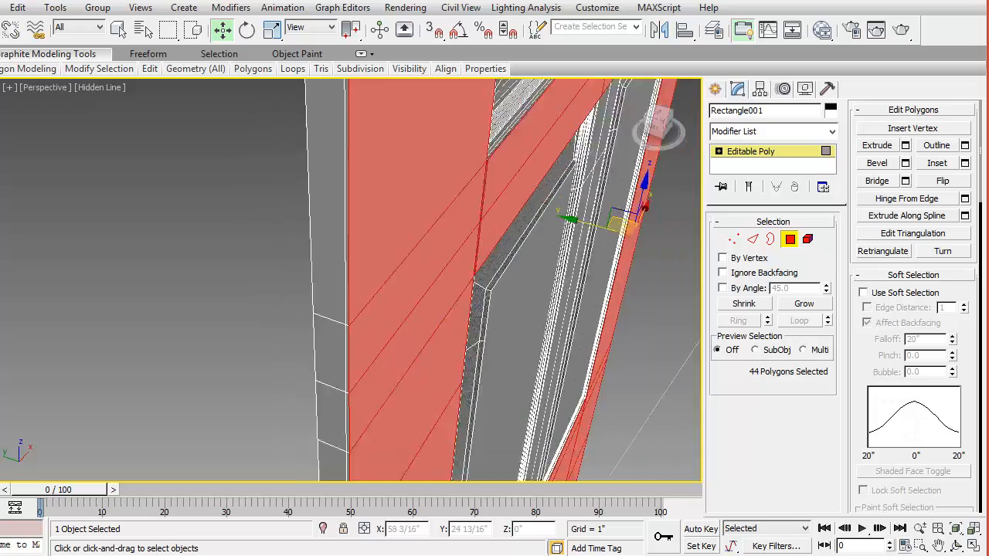
{"action": "middle_click_drag", "start_coordinate": [462, 336], "coordinate": [384, 362]}
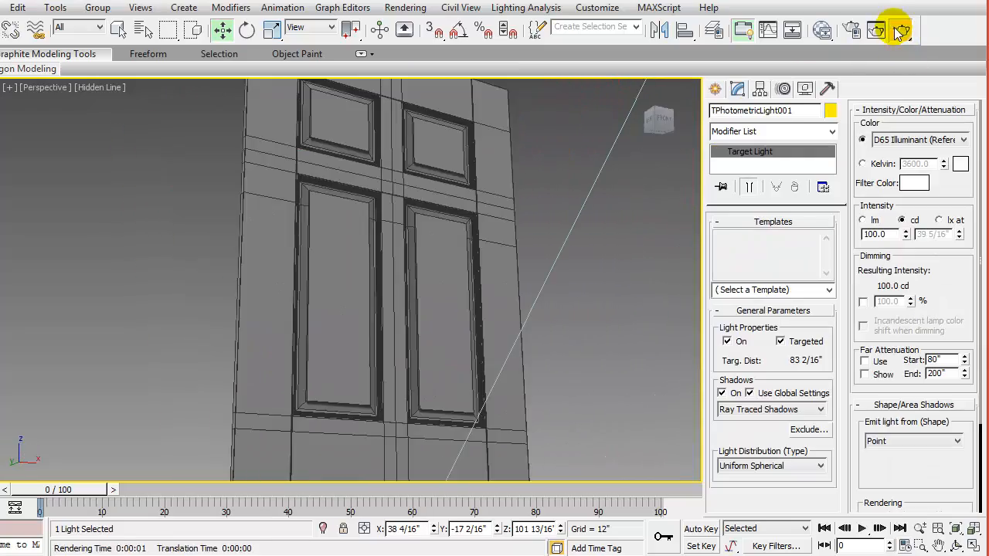
{"action": "left_click", "coordinate": [899, 29]}
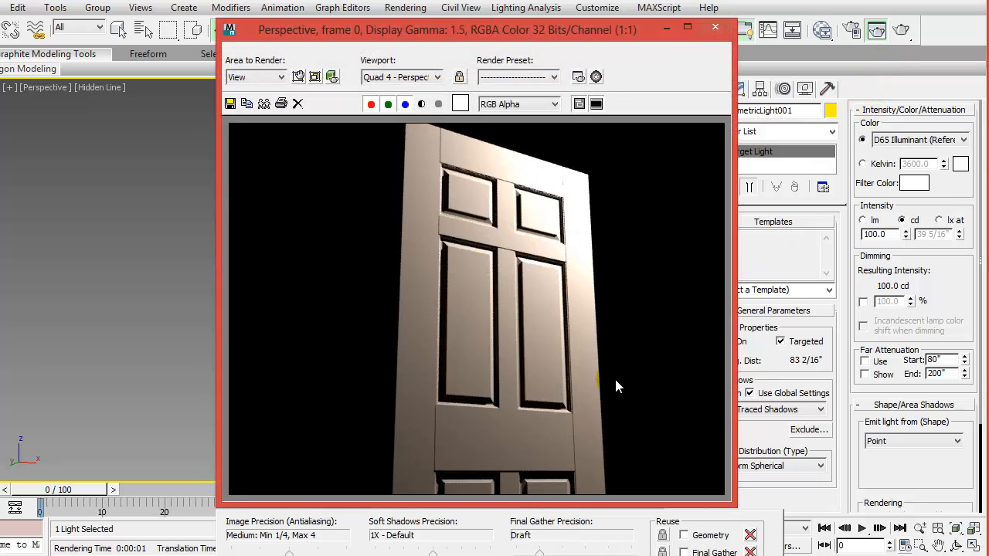